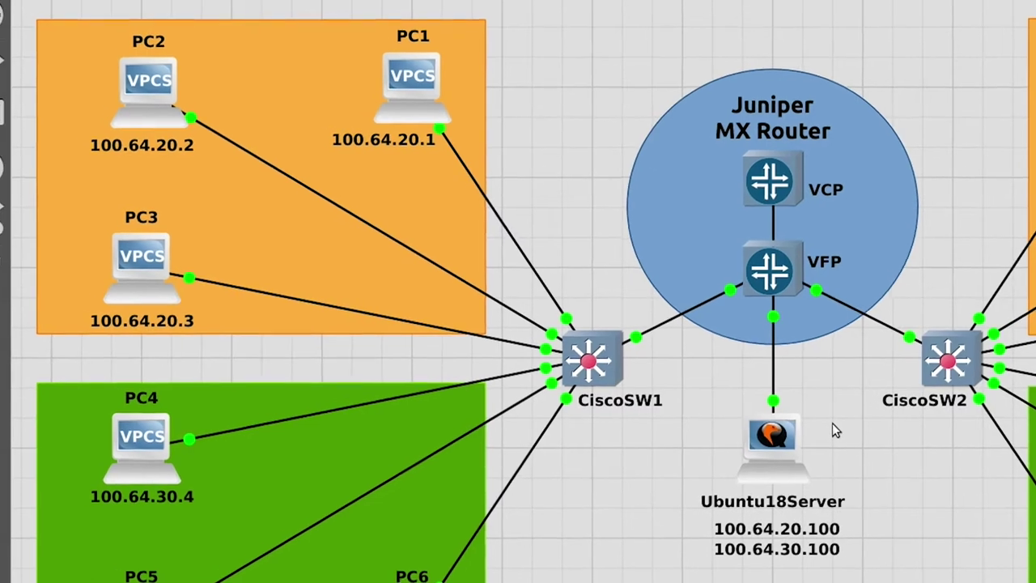
# Open the CiscoSW1 console and move its window clear of the switch and its PC links.
pyautogui.doubleClick(635, 373)
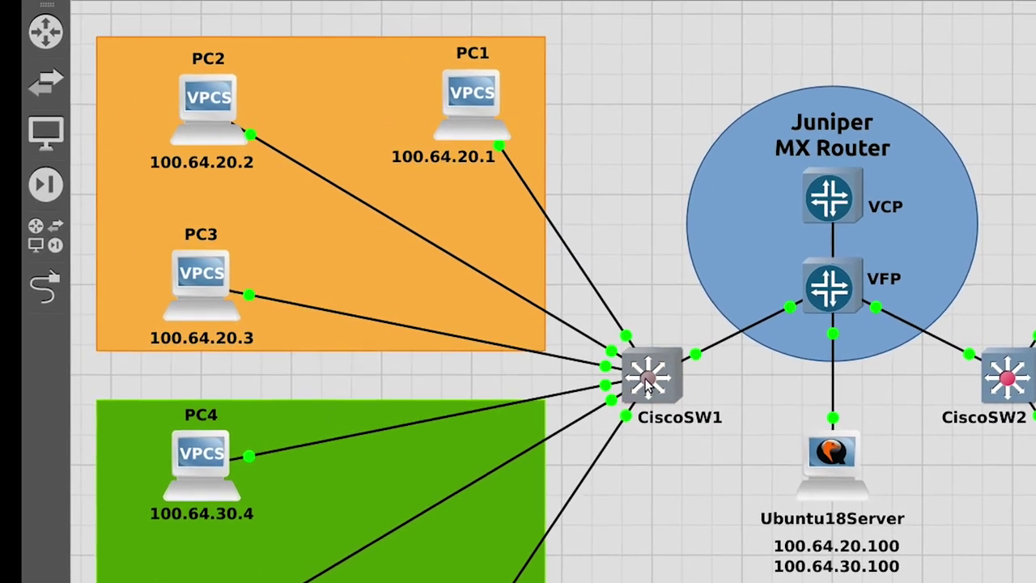
pyautogui.press('Return')
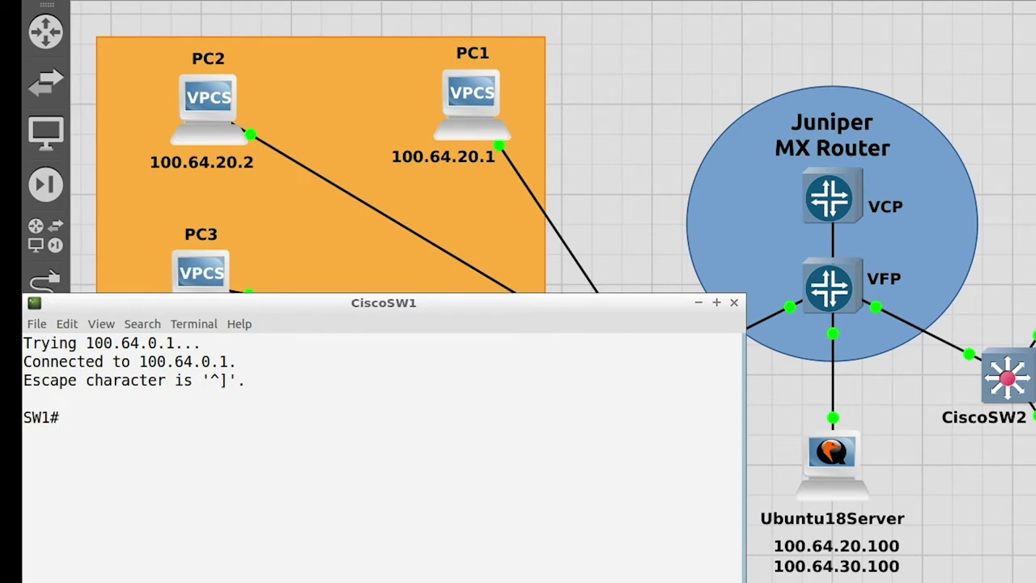
pyautogui.moveTo(585, 302); pyautogui.dragTo(1035, 73)
# Check the port assignments of CiscoSW1's links to the VFP, PC1 and PC4 in the topology.
pyautogui.click(689, 527)
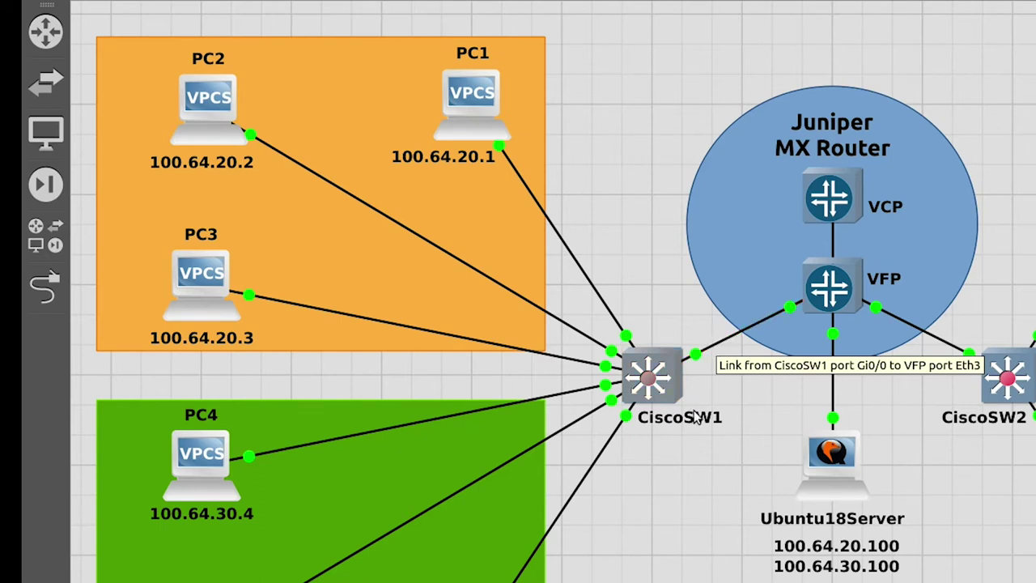
pyautogui.doubleClick(567, 250)
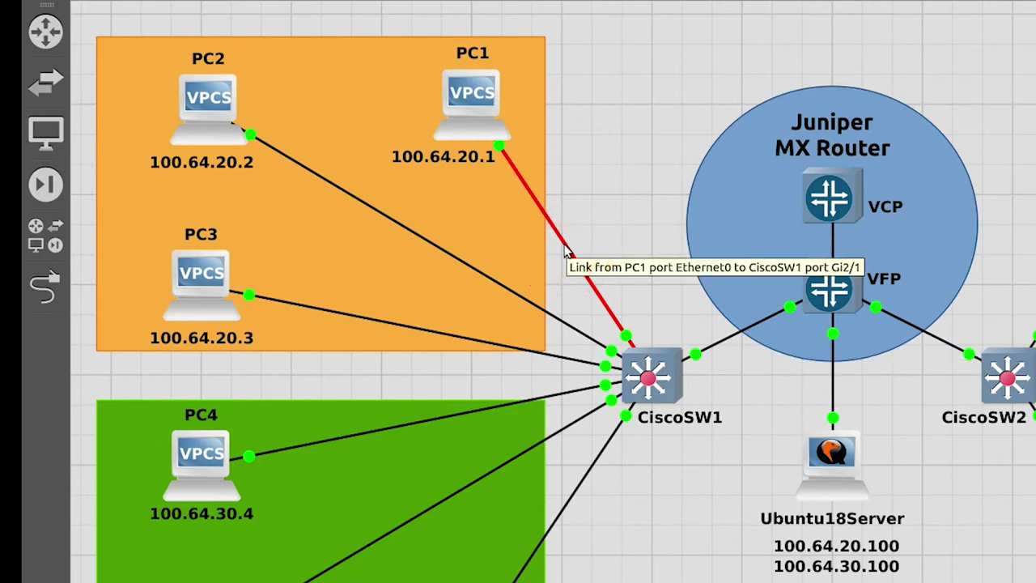
pyautogui.doubleClick(524, 399)
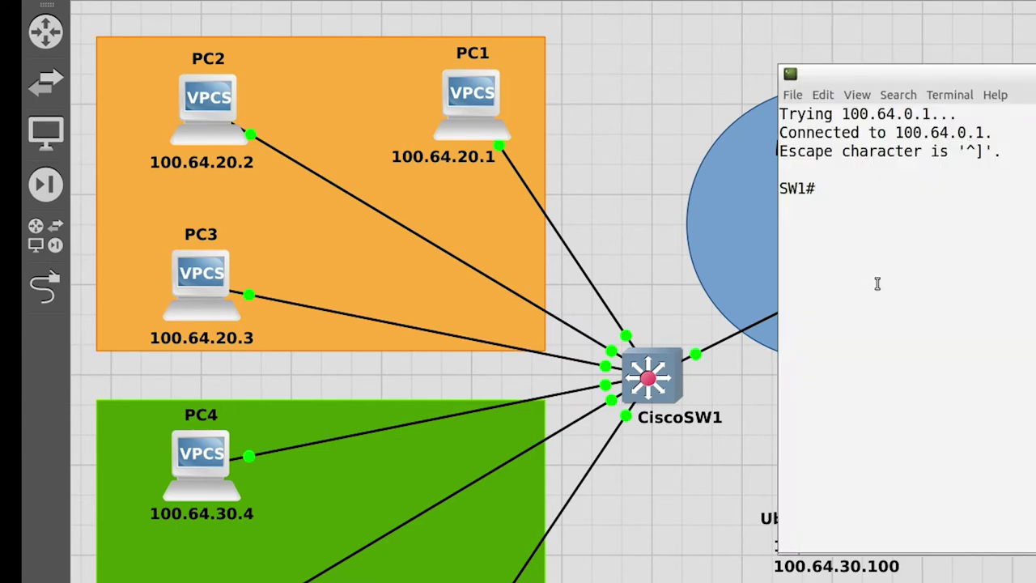
# Run show run int g0/0 on SW1 and highlight the port's switchport mode, allowed VLANs and trunk encapsulation.
pyautogui.write('show run int')
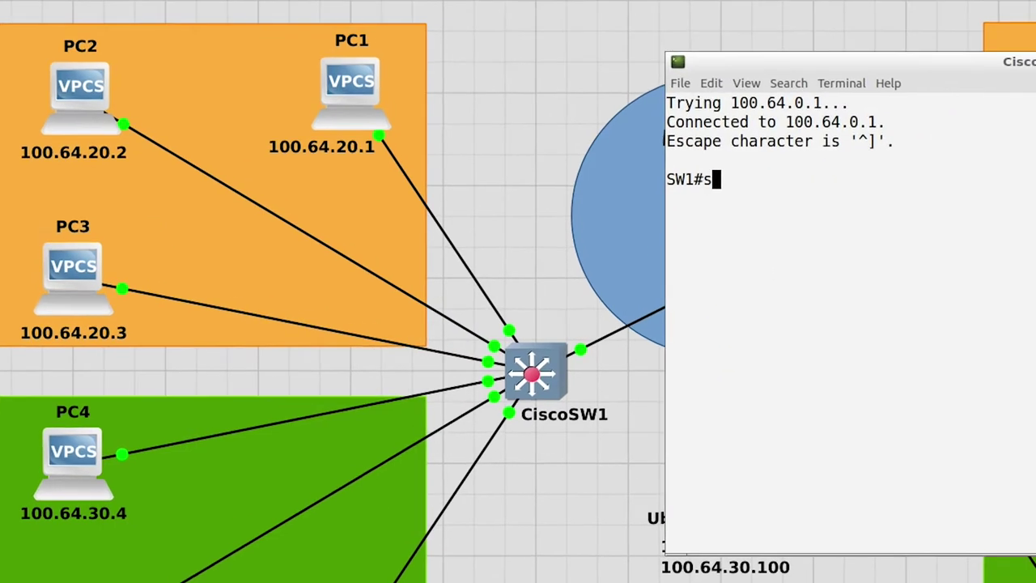
pyautogui.write(' g')
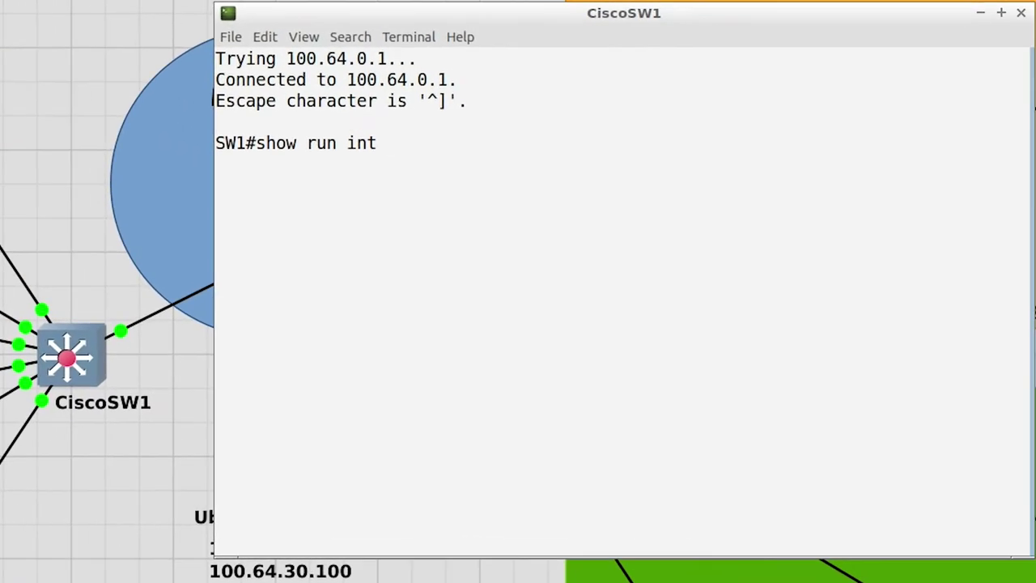
pyautogui.write('0/0')
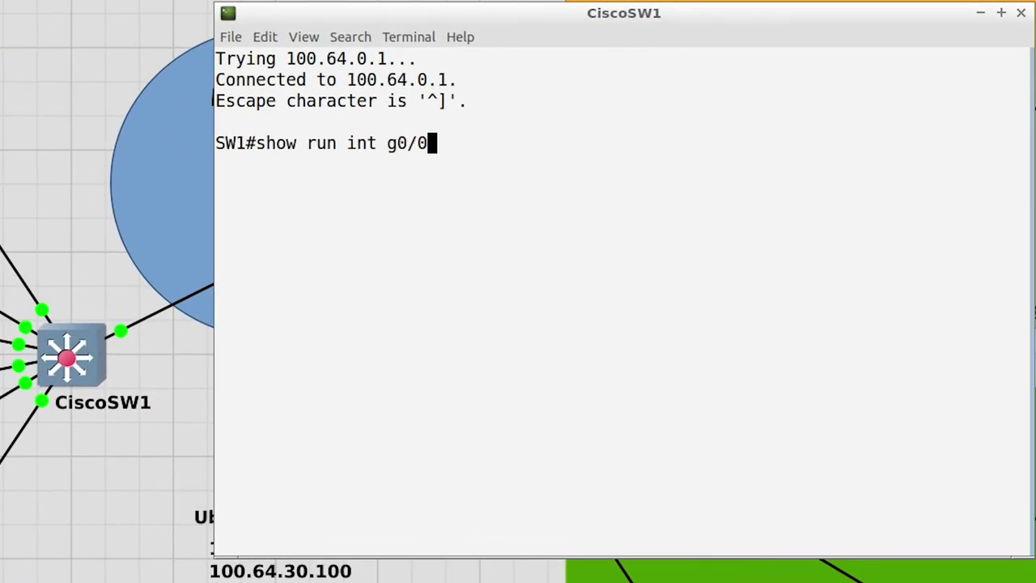
pyautogui.press('Return')
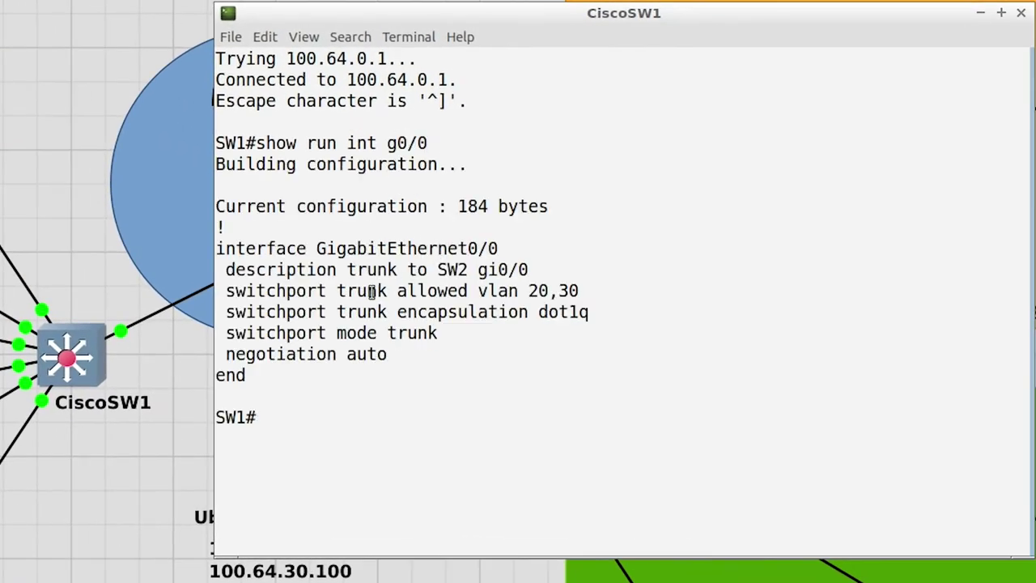
pyautogui.tripleClick(352, 330)
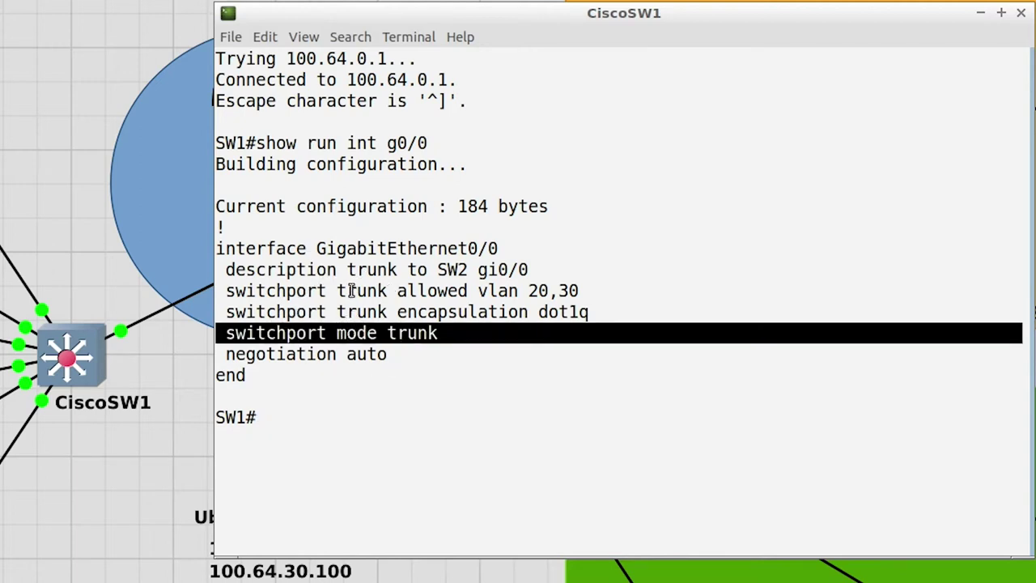
pyautogui.tripleClick(352, 291)
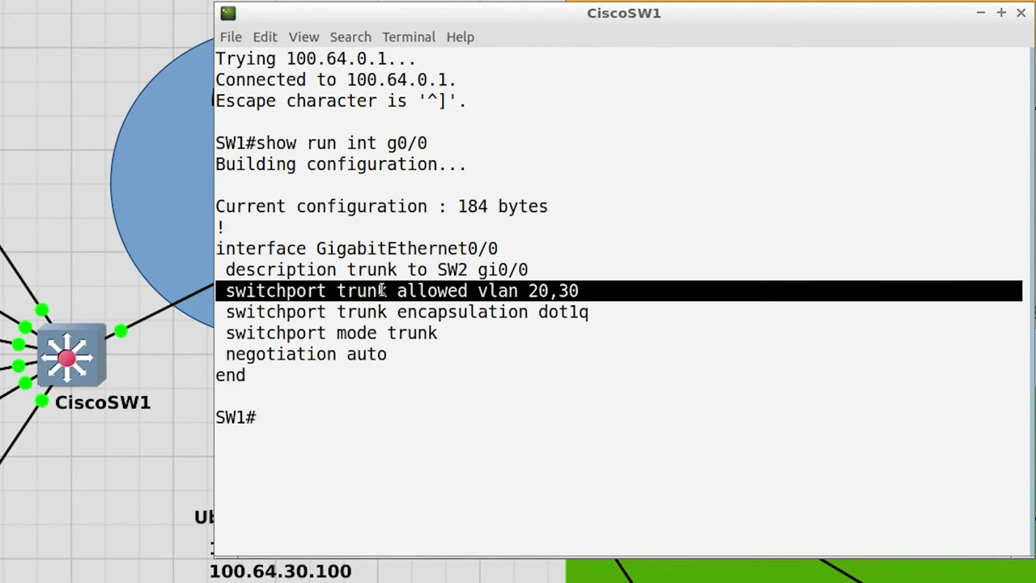
pyautogui.click(522, 275)
pyautogui.moveTo(518, 290); pyautogui.dragTo(601, 285)
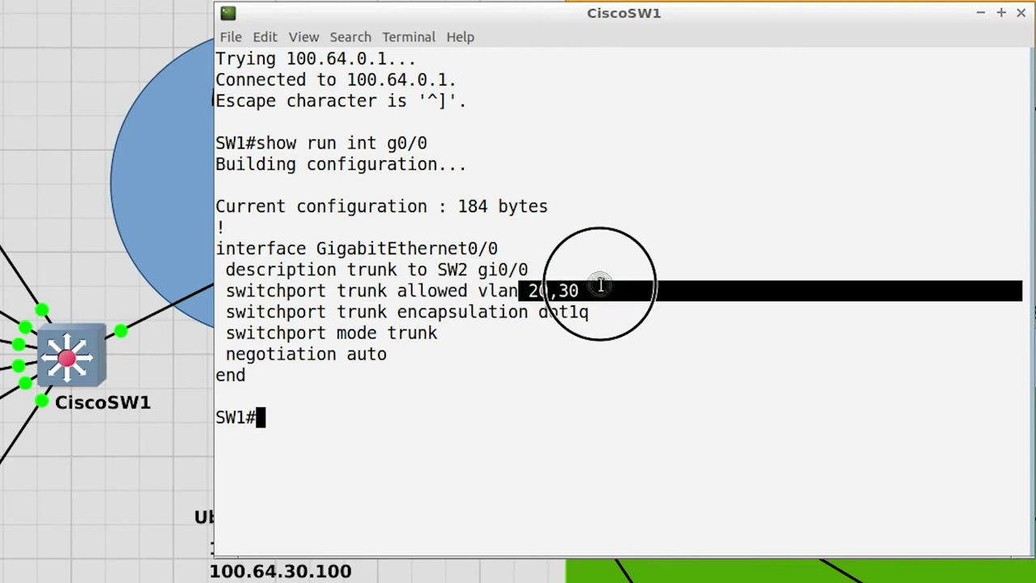
pyautogui.tripleClick(534, 321)
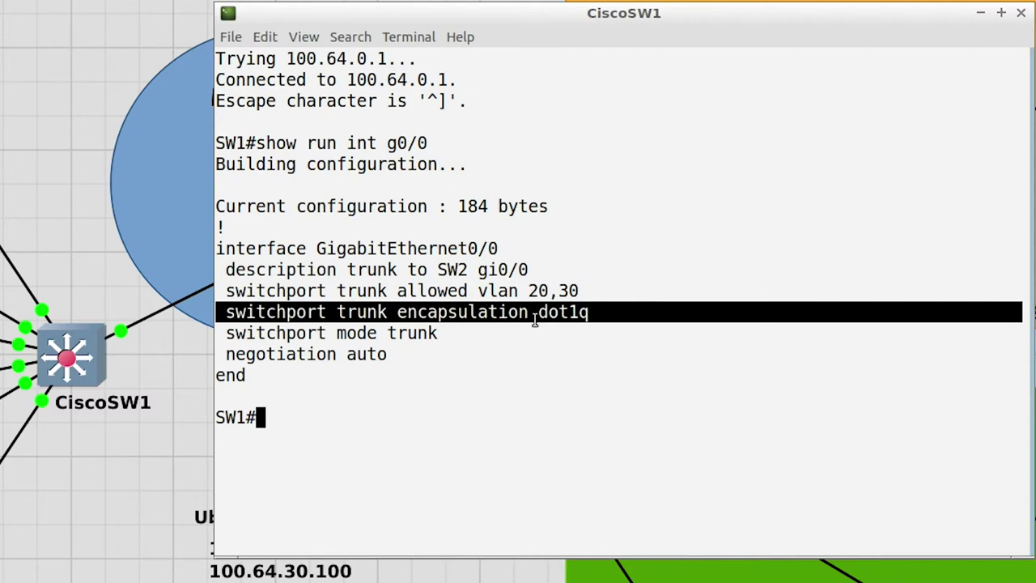
# Recall the previous interface command on SW1 and run it for port g2/1 as show run int g2/1.
pyautogui.press('Up')
pyautogui.press('Left')
pyautogui.press('Left')
pyautogui.press('Left')
pyautogui.press('Delete')
pyautogui.write('2')
pyautogui.press('Right')
pyautogui.press('Right')
pyautogui.press('BackSpace')
pyautogui.write('1')
pyautogui.press('Return')
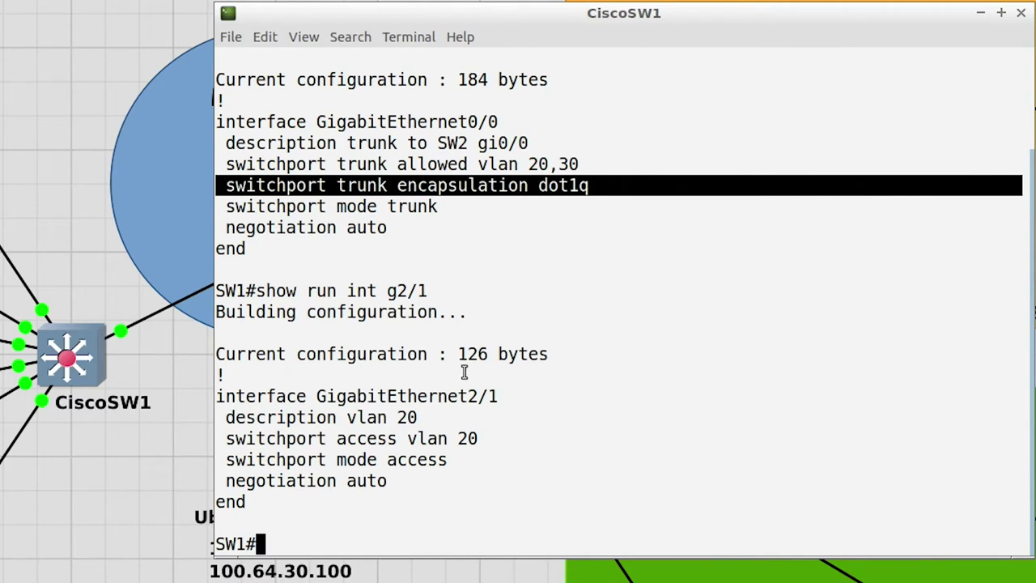
# Highlight the switchport mode and access VLAN lines in the GigabitEthernet2/1 configuration.
pyautogui.click(398, 459)
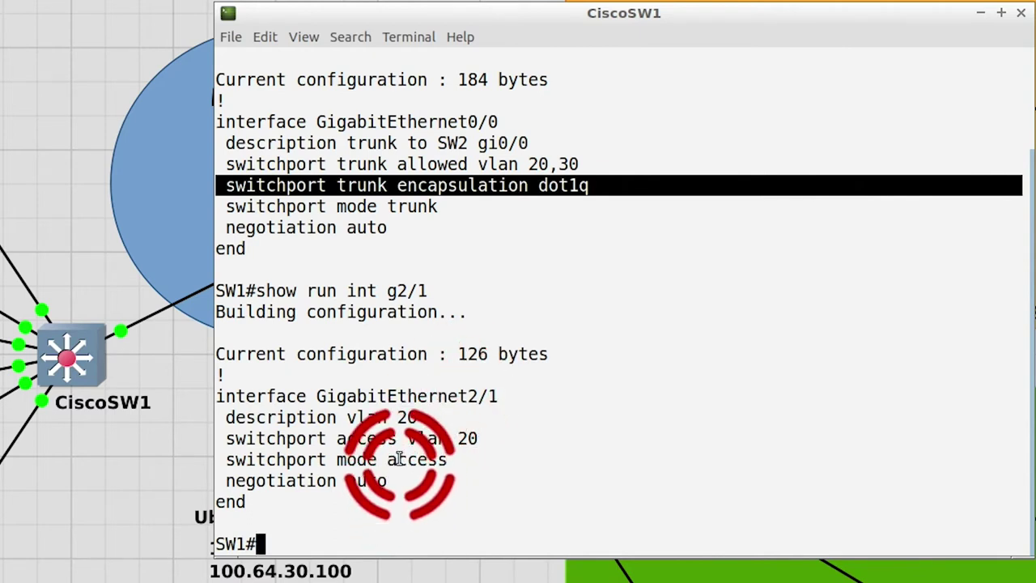
pyautogui.tripleClick(399, 459)
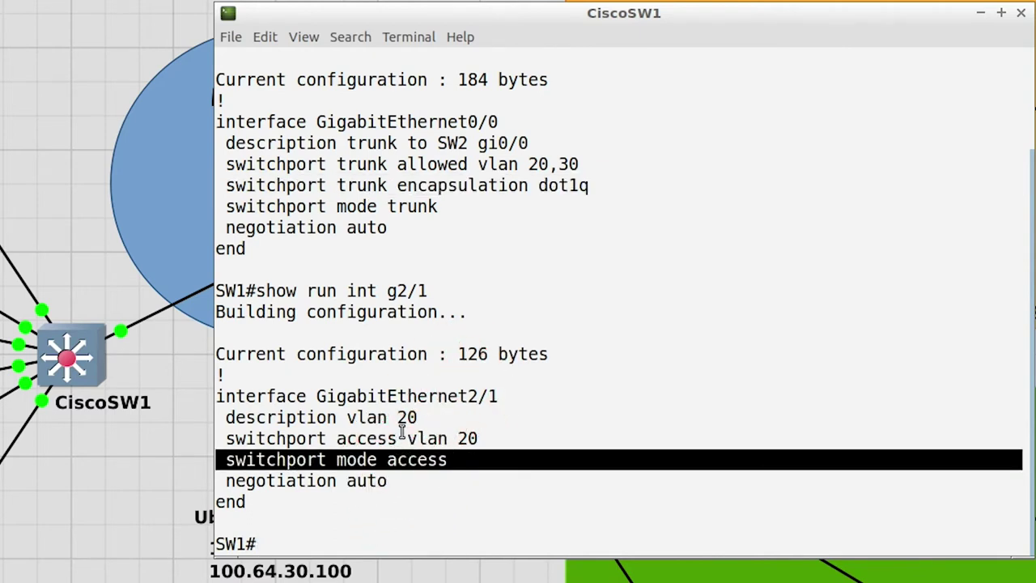
pyautogui.click(401, 432)
pyautogui.click(430, 436)
pyautogui.tripleClick(431, 437)
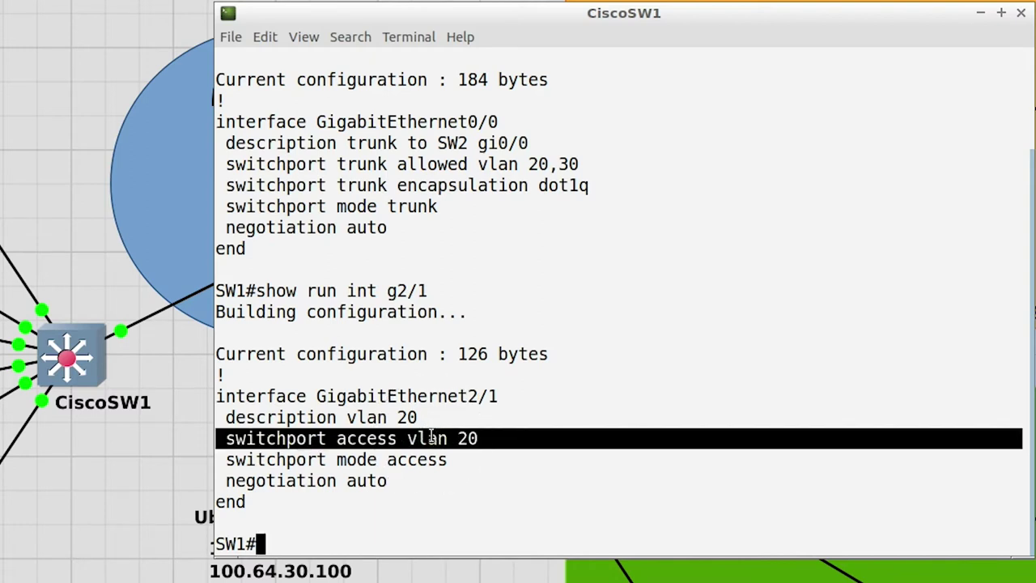
pyautogui.click(458, 438)
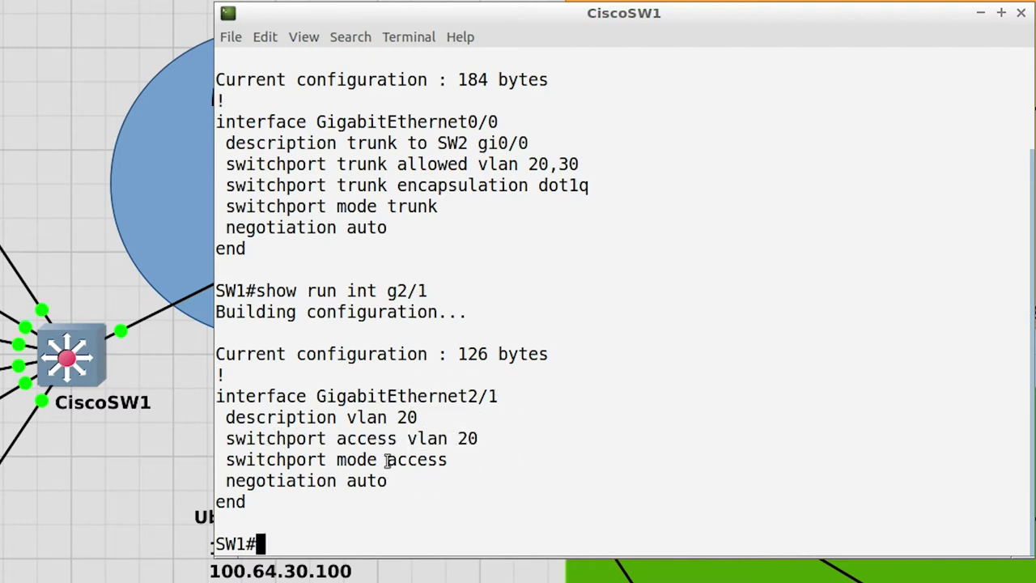
# Run show run int g3/1 on SW1 and inspect the port's switchport mode and access VLAN.
pyautogui.press('Up')
pyautogui.press('Left')
pyautogui.press('Left')
pyautogui.press('BackSpace')
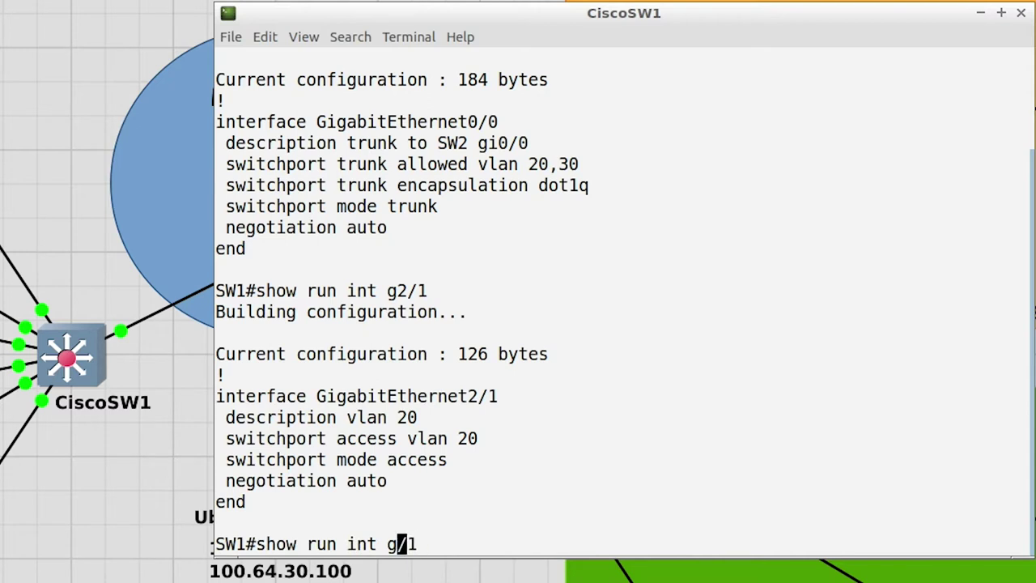
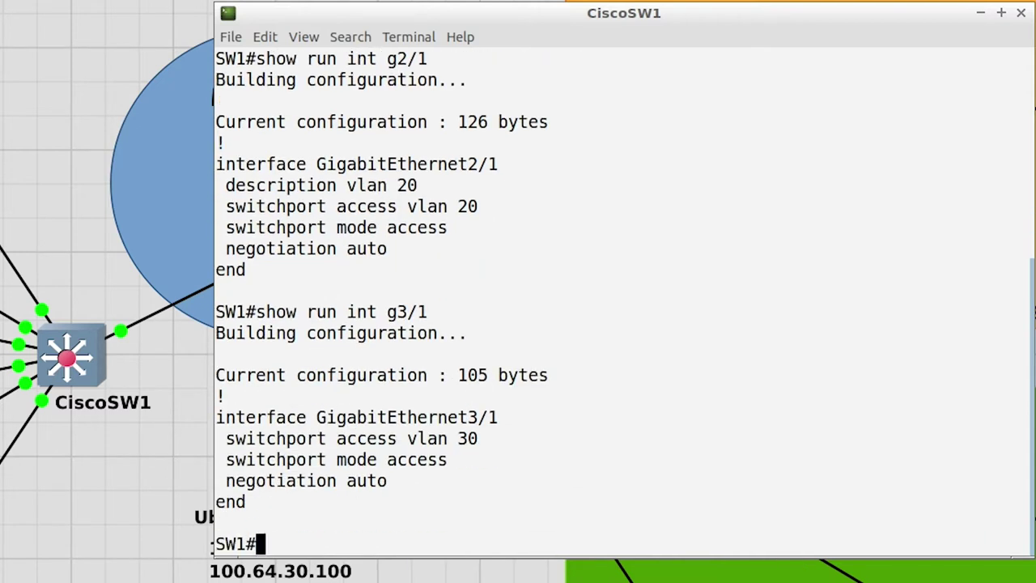
pyautogui.doubleClick(424, 466)
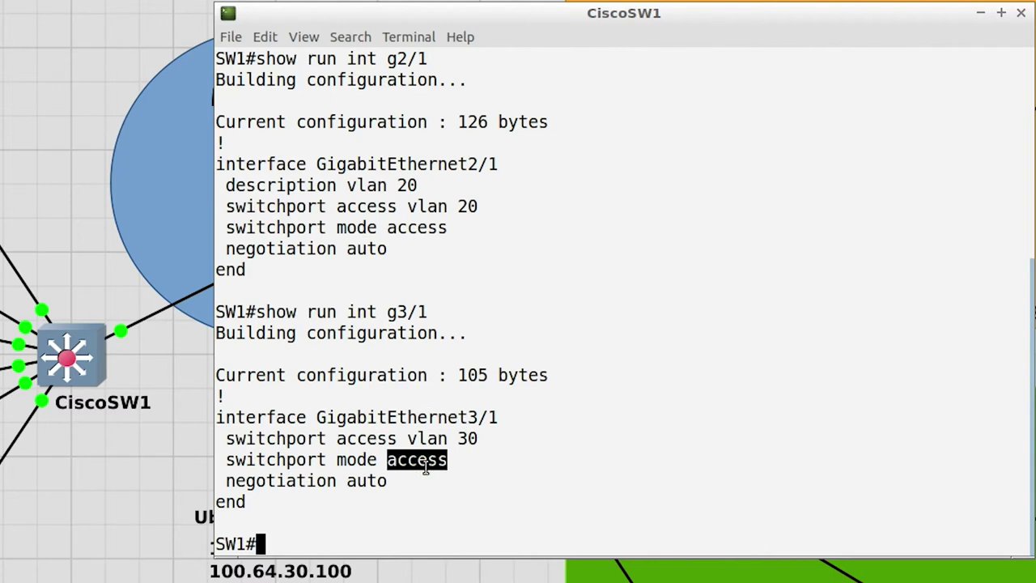
pyautogui.click(467, 438)
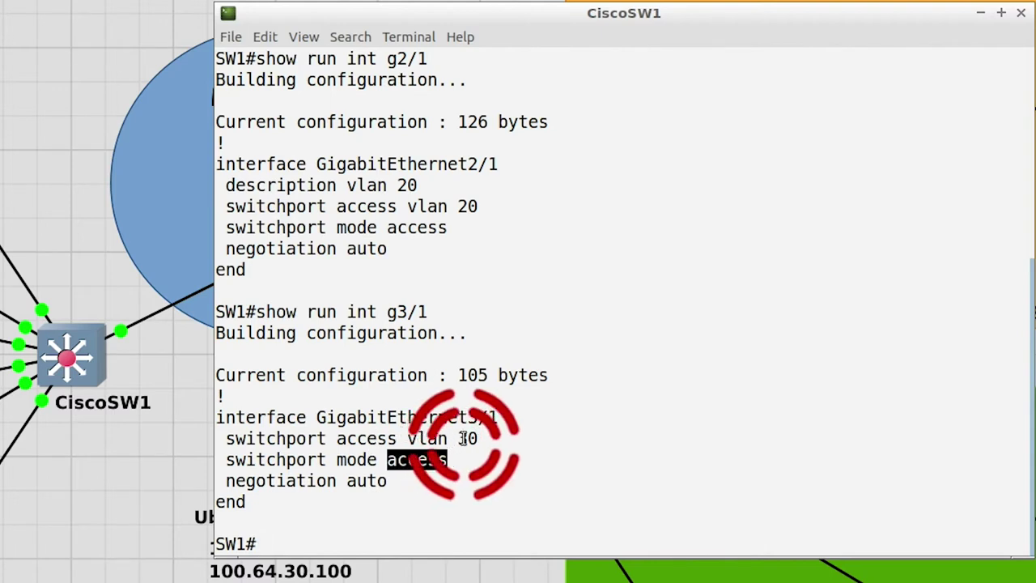
pyautogui.click(467, 438)
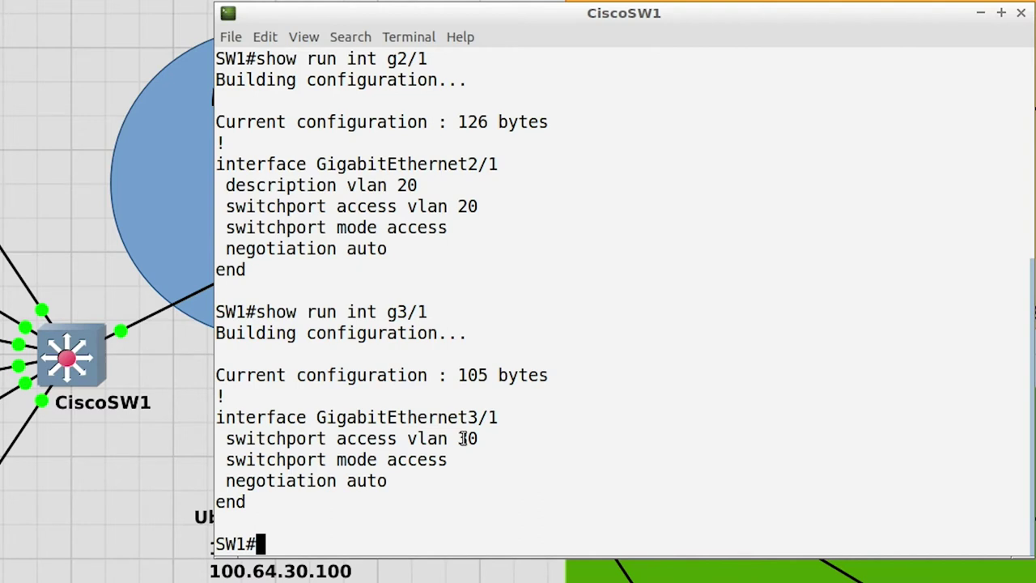
# Run show vlan brief on SW1 and highlight the VLAN 20, VLAN 30, default and 1002–1005 entries and the first ports of VLANs 20 and 30.
pyautogui.write('show')
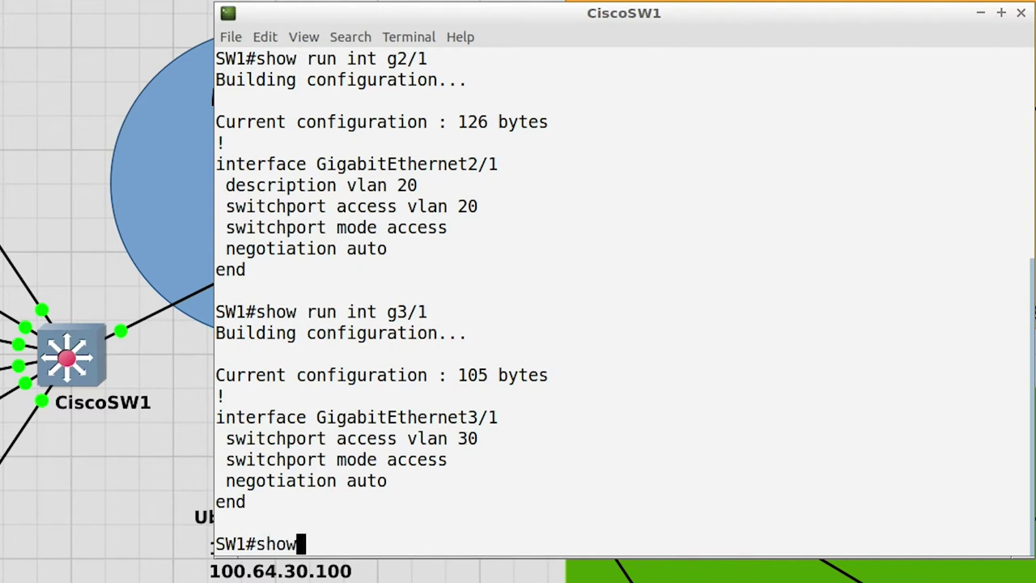
pyautogui.write(' vlan brief')
pyautogui.press('Return')
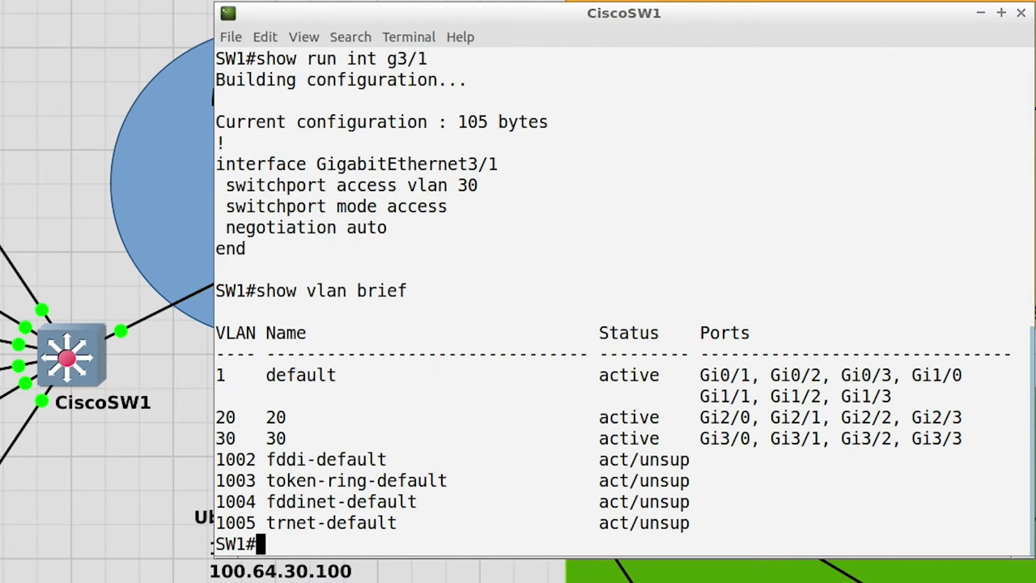
pyautogui.tripleClick(276, 418)
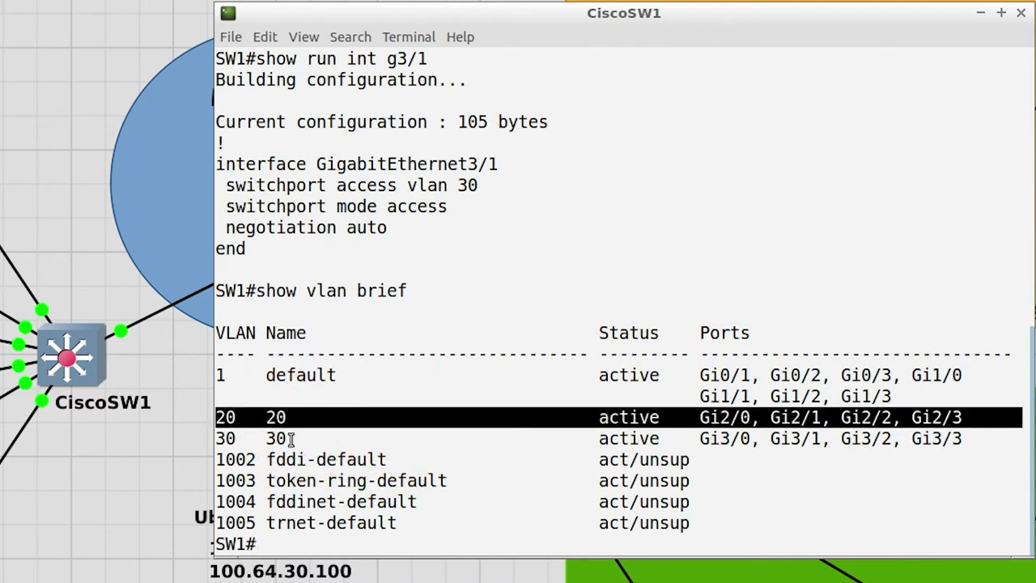
pyautogui.tripleClick(276, 438)
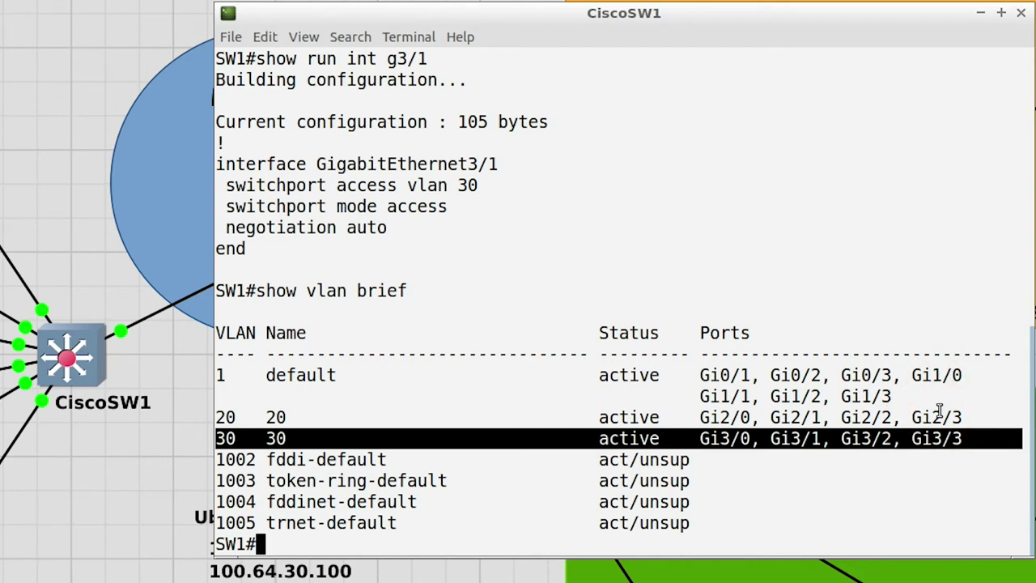
pyautogui.moveTo(838, 396); pyautogui.dragTo(212, 389)
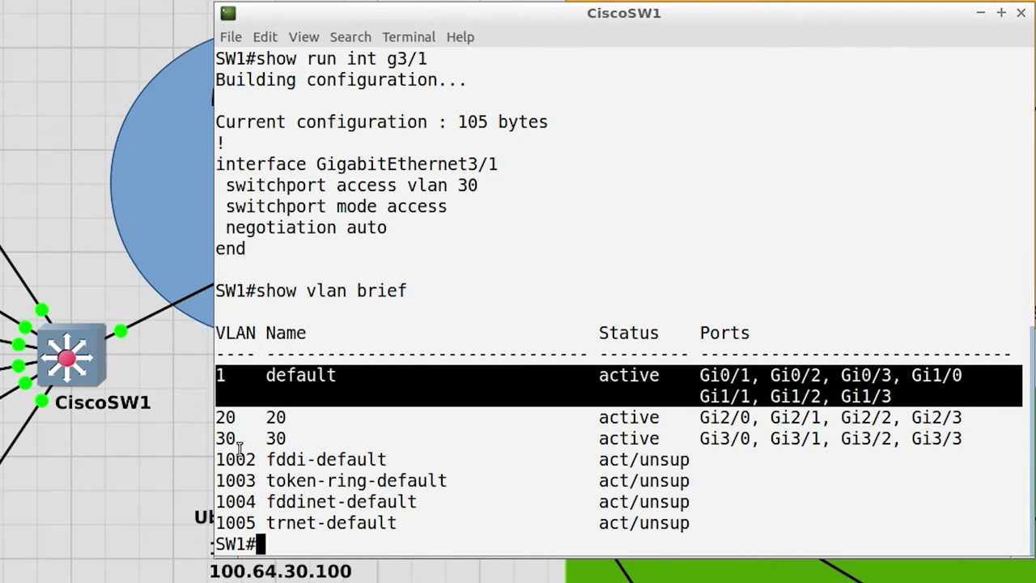
pyautogui.moveTo(220, 459); pyautogui.dragTo(742, 524)
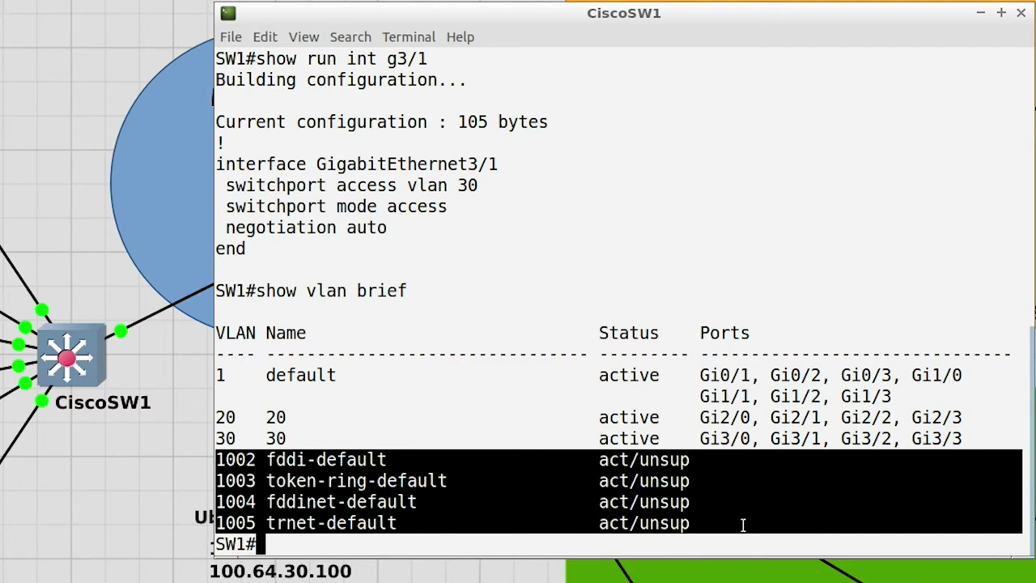
pyautogui.doubleClick(723, 418)
pyautogui.doubleClick(725, 439)
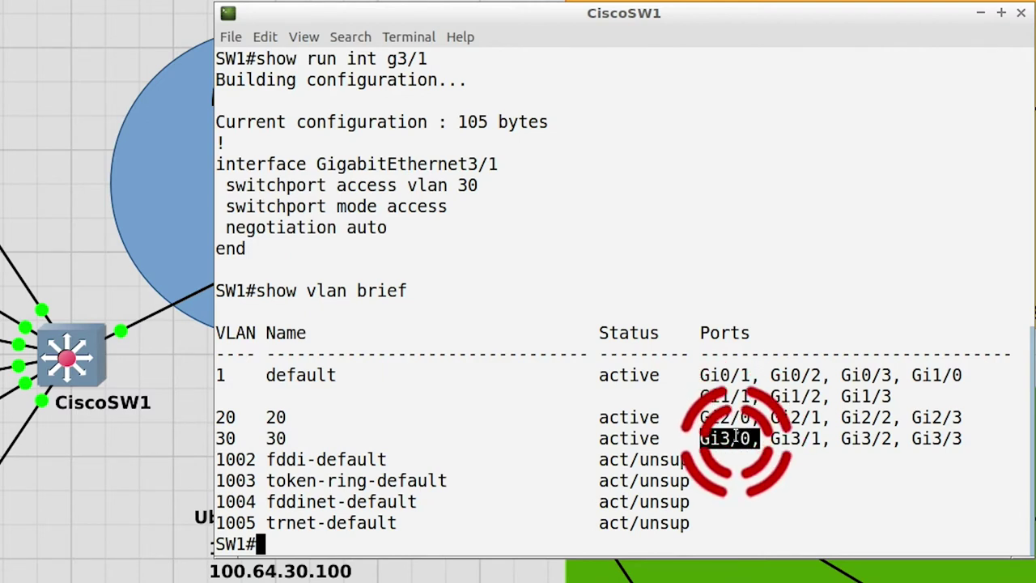
# Run show vlan id 20 on SW1 and highlight port Gi0/0 in the VLAN's port list.
pyautogui.write('show vlan ')
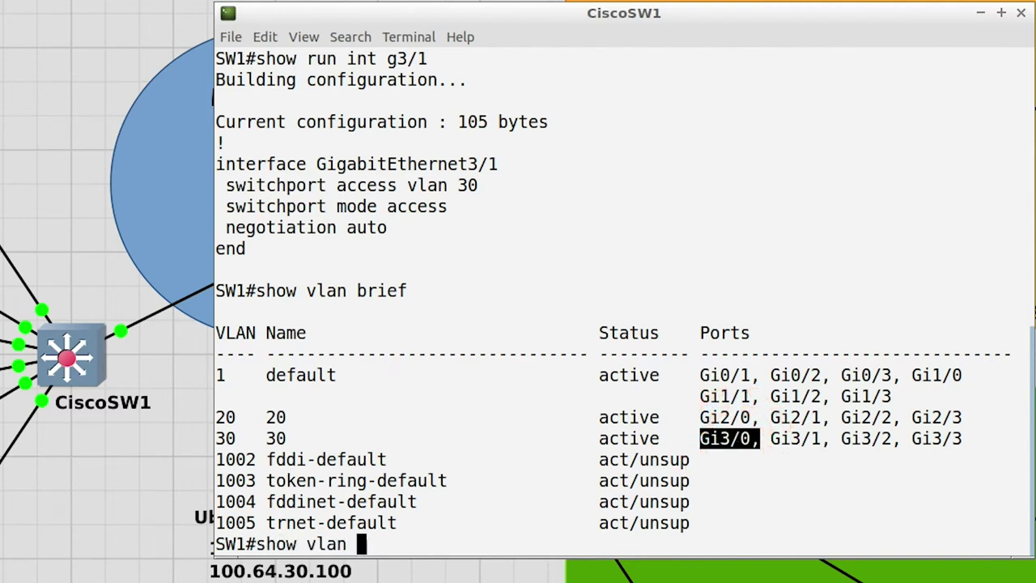
pyautogui.write('id 20')
pyautogui.press('Return')
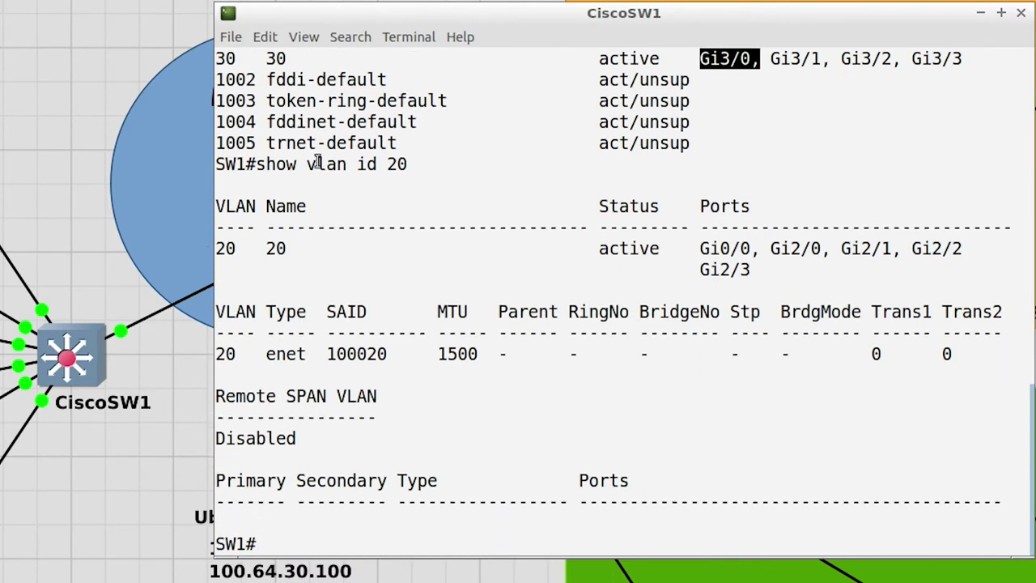
pyautogui.tripleClick(319, 164)
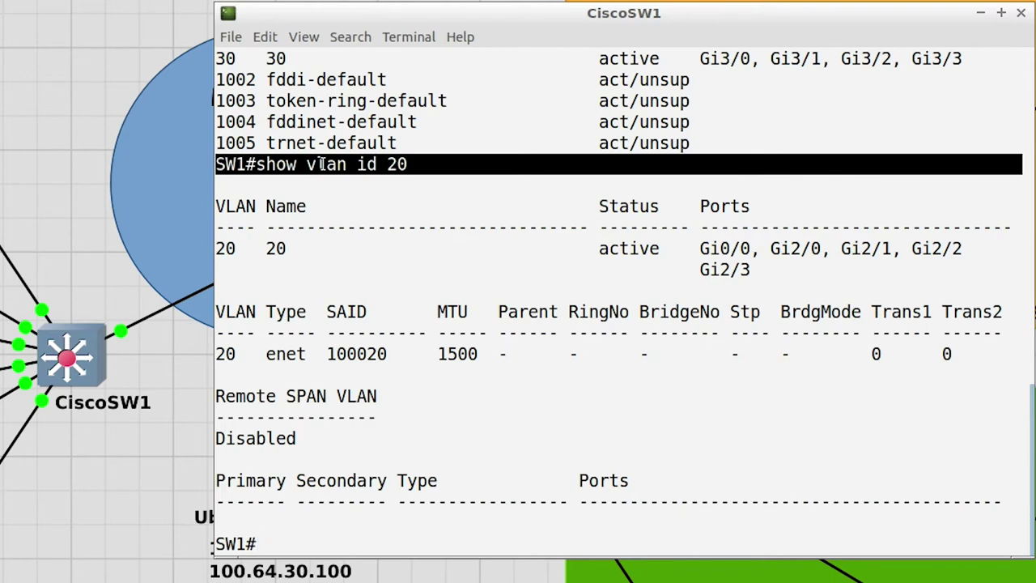
pyautogui.click(701, 248)
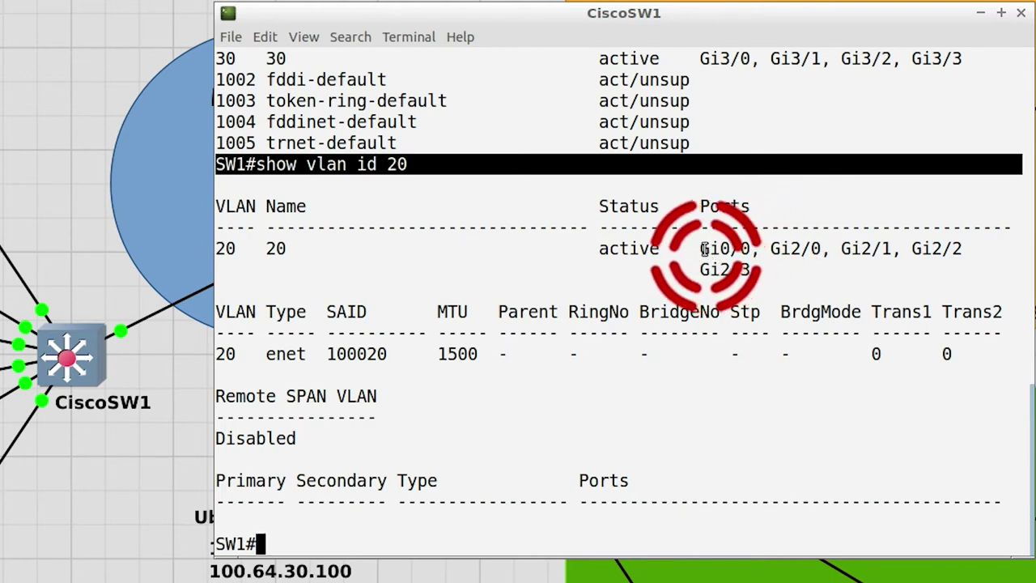
pyautogui.moveTo(702, 248); pyautogui.dragTo(752, 249)
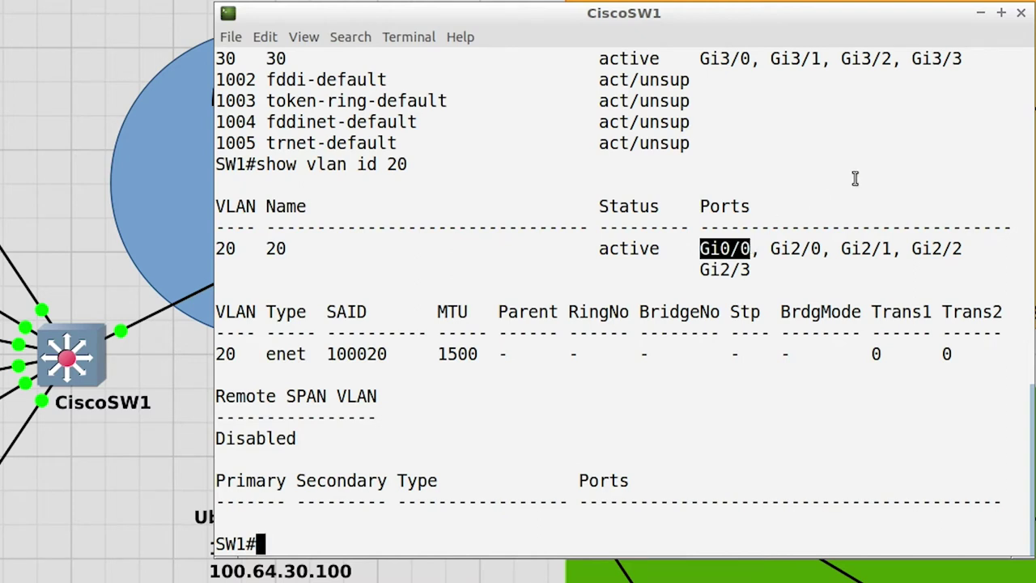
# Close the CiscoSW1 console, open the VCP console of the Juniper MX router and display the full output of show configuration interfaces.
pyautogui.click(1022, 13)
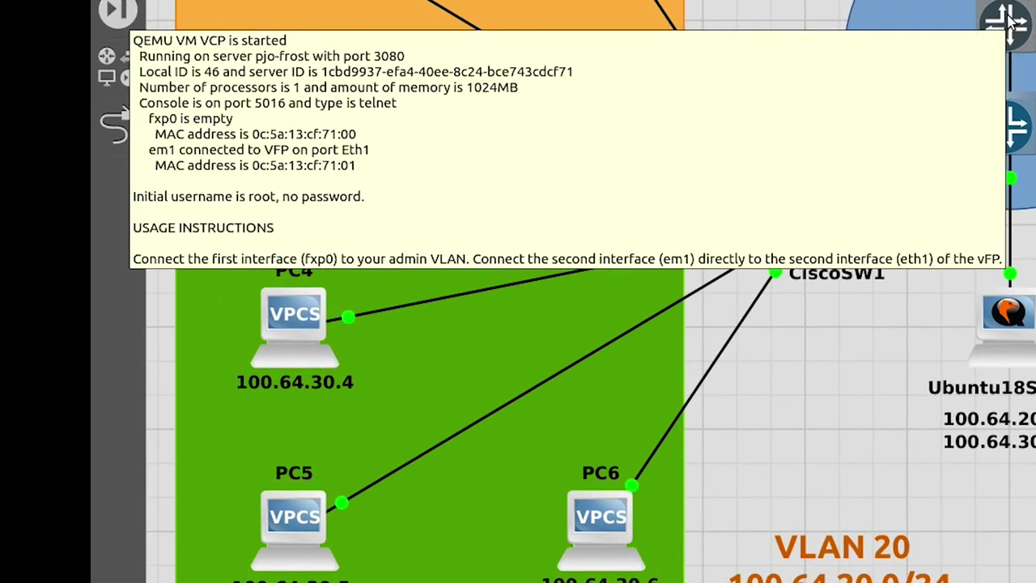
pyautogui.doubleClick(795, 103)
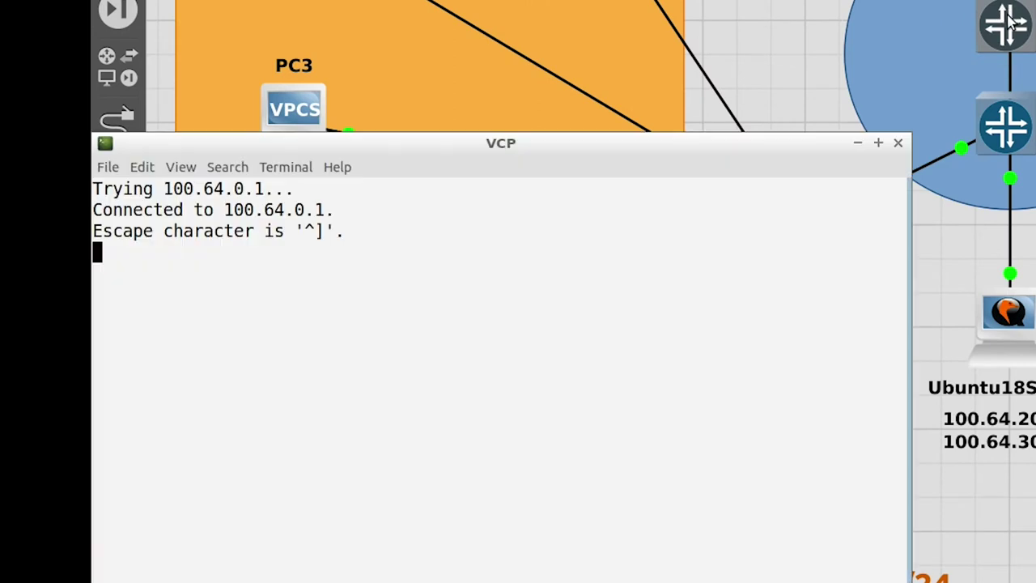
pyautogui.press('Return')
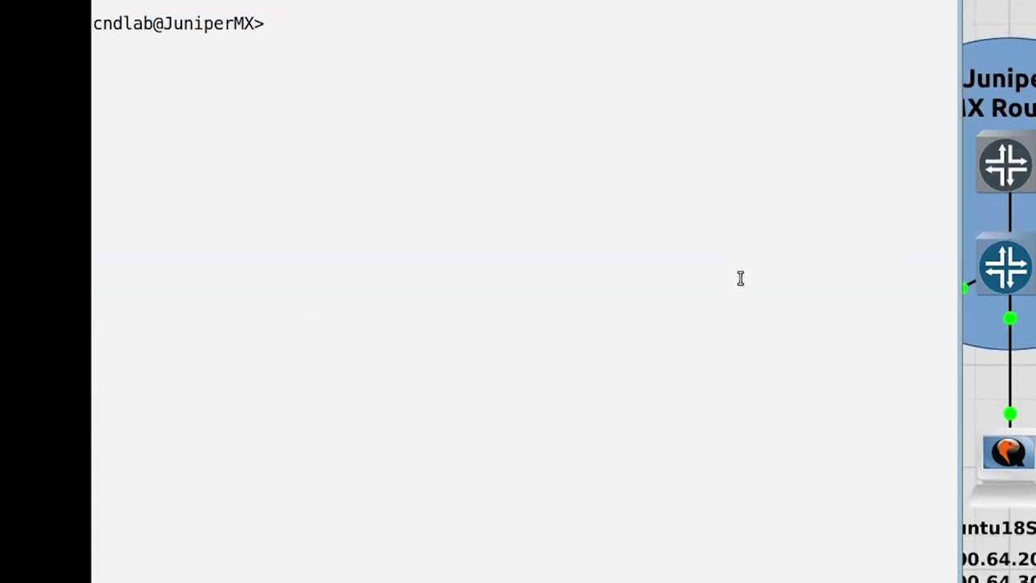
pyautogui.write('show')
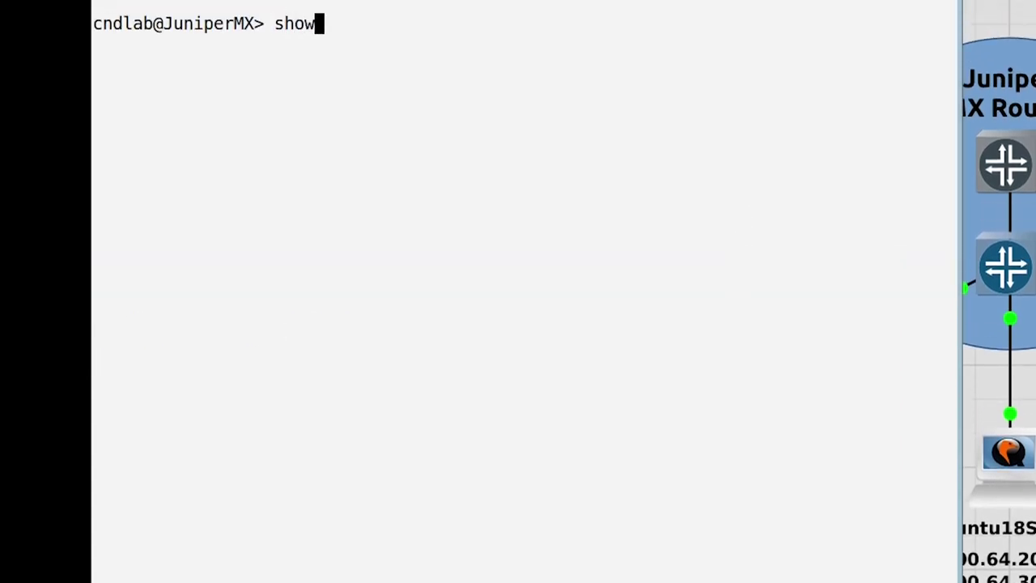
pyautogui.write(' configuration interfaces')
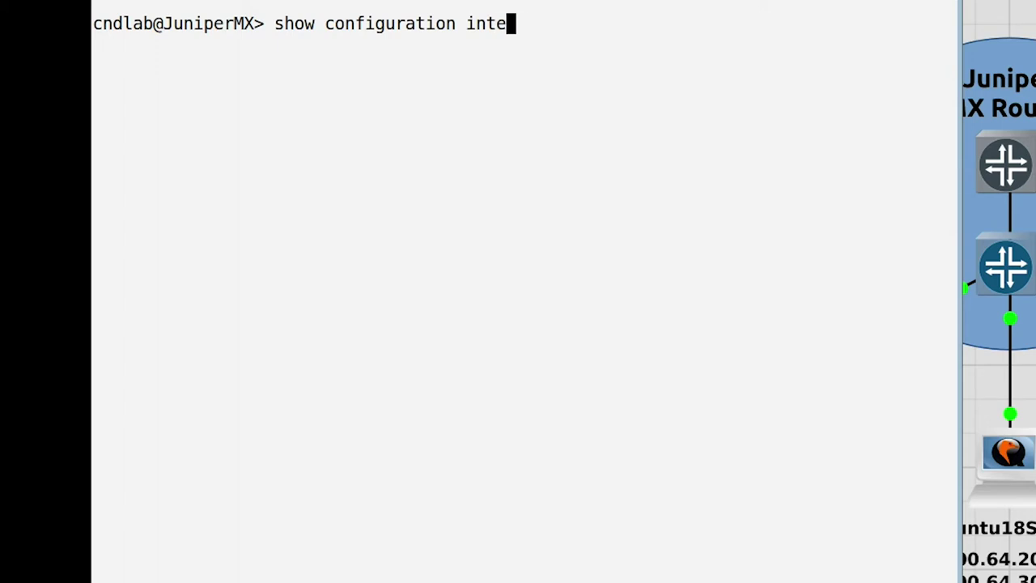
pyautogui.press('Return')
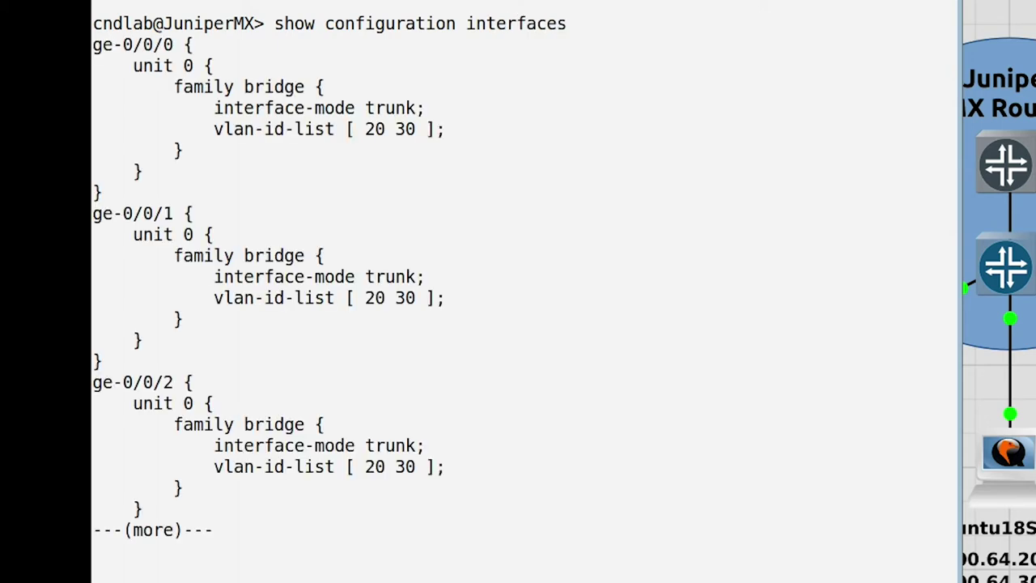
pyautogui.press('space')
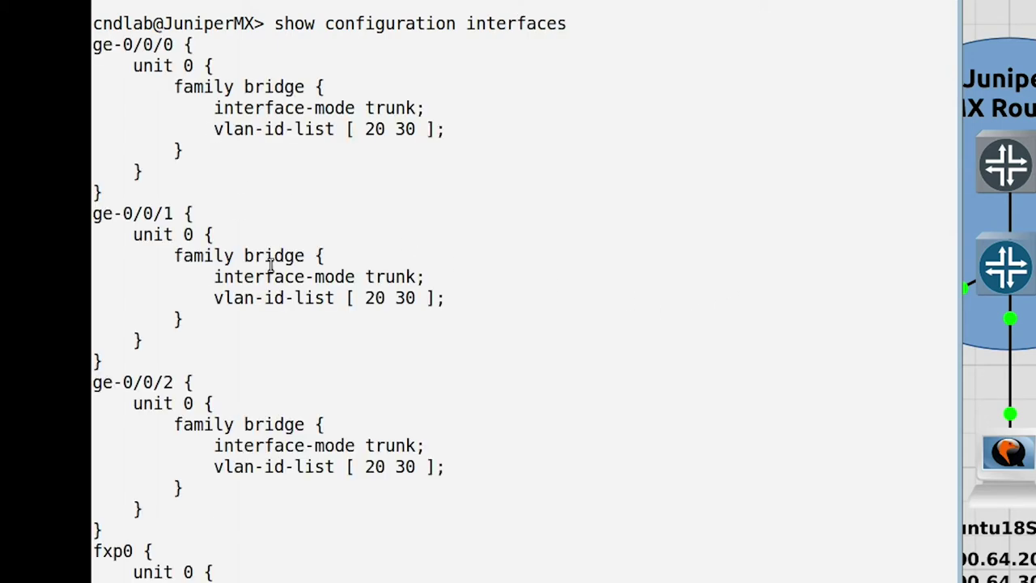
# Highlight the ge-0/0/0, ge-0/0/1 and ge-0/0/2 interface names and the family bridge line under ge-0/0/0.
pyautogui.moveTo(133, 530); pyautogui.dragTo(97, 298)
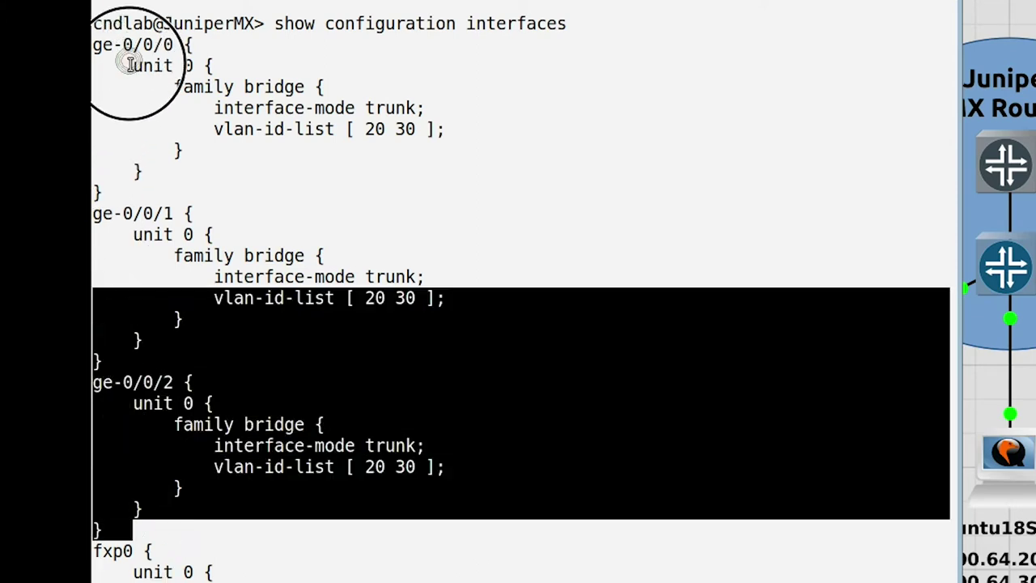
pyautogui.keyDown('shift'); pyautogui.click(173, 108); pyautogui.keyUp('shift')
pyautogui.click(330, 64)
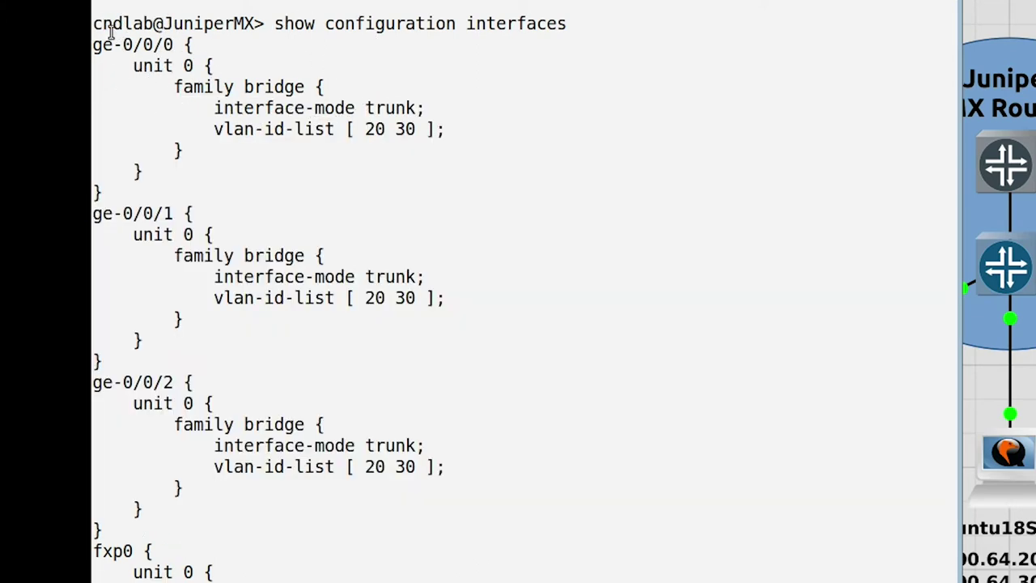
pyautogui.doubleClick(166, 42)
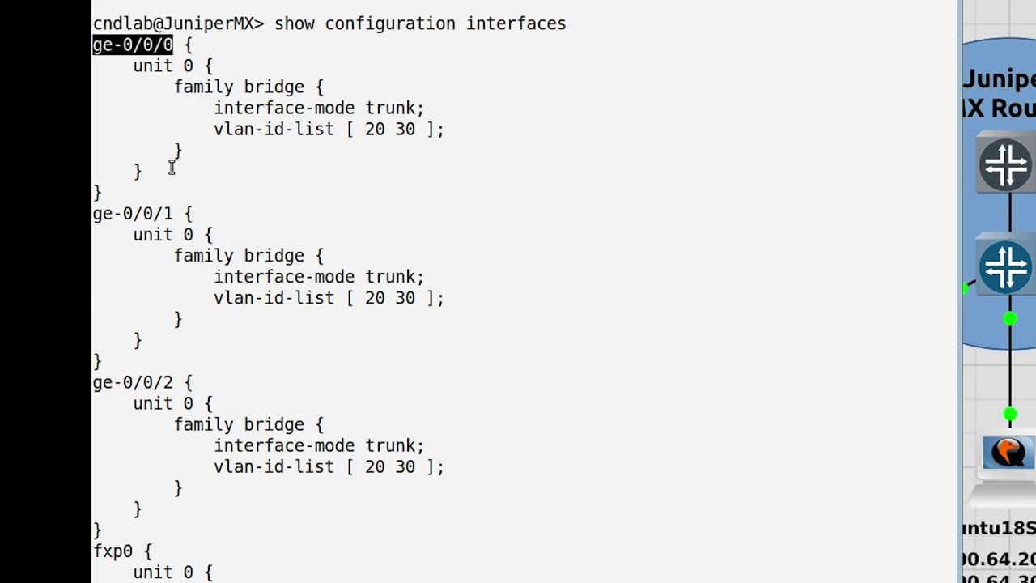
pyautogui.doubleClick(168, 212)
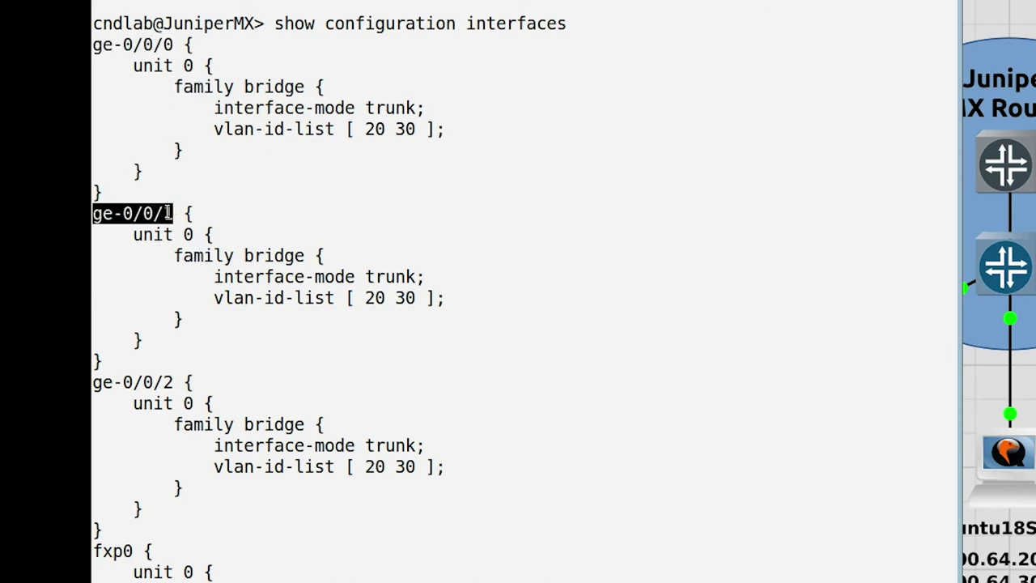
pyautogui.doubleClick(151, 382)
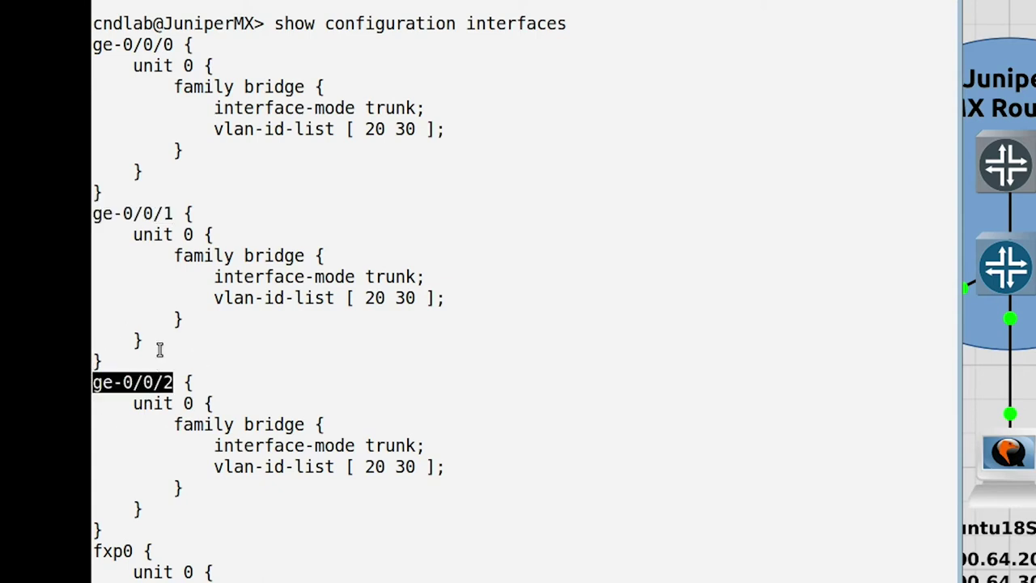
pyautogui.tripleClick(276, 87)
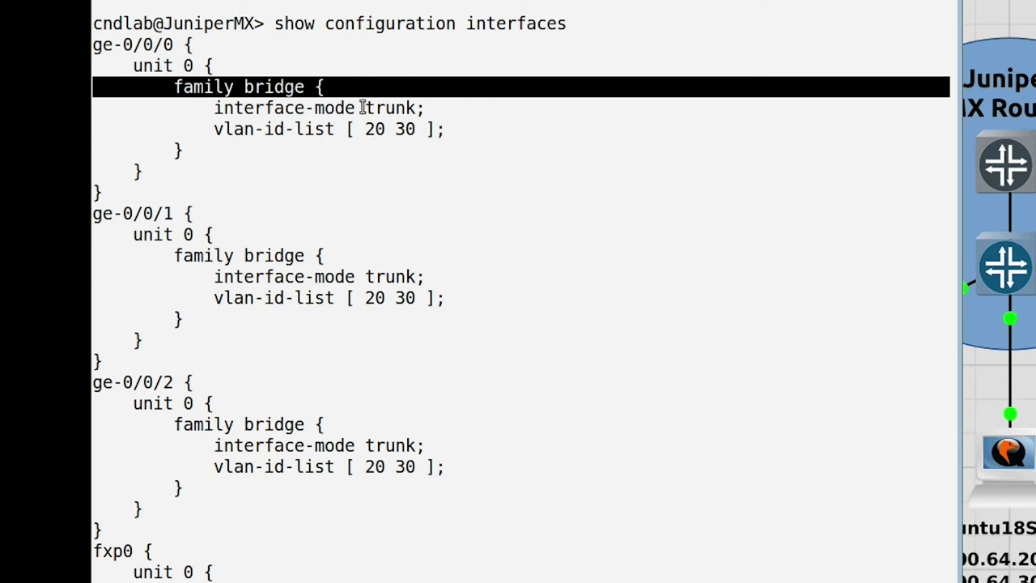
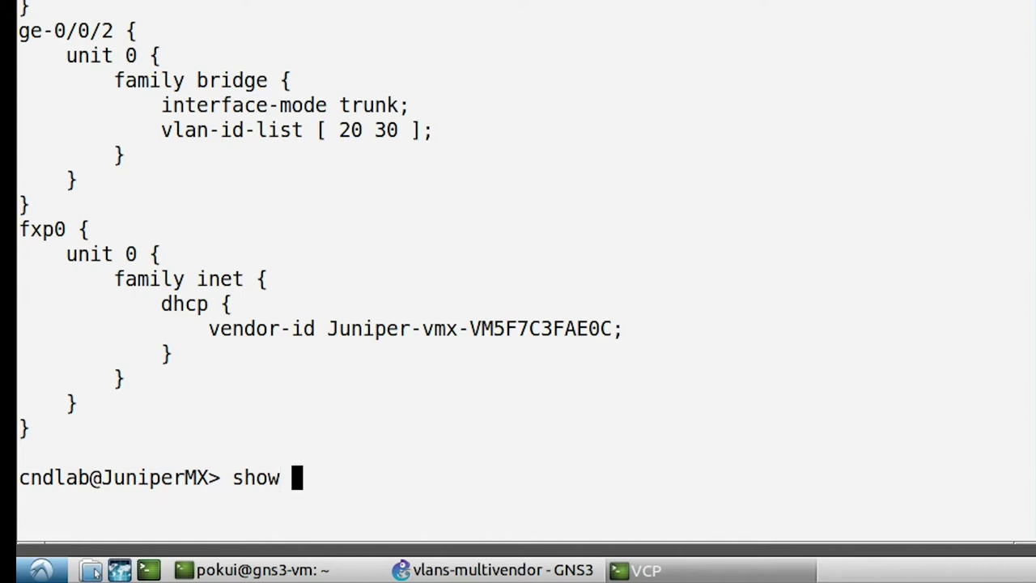
# Run show configuration bridge-domains on JuniperMX and highlight the VLAN 20 ID line, the VLAN30 name and its VLAN ID.
pyautogui.write('conf ')
pyautogui.write('br')
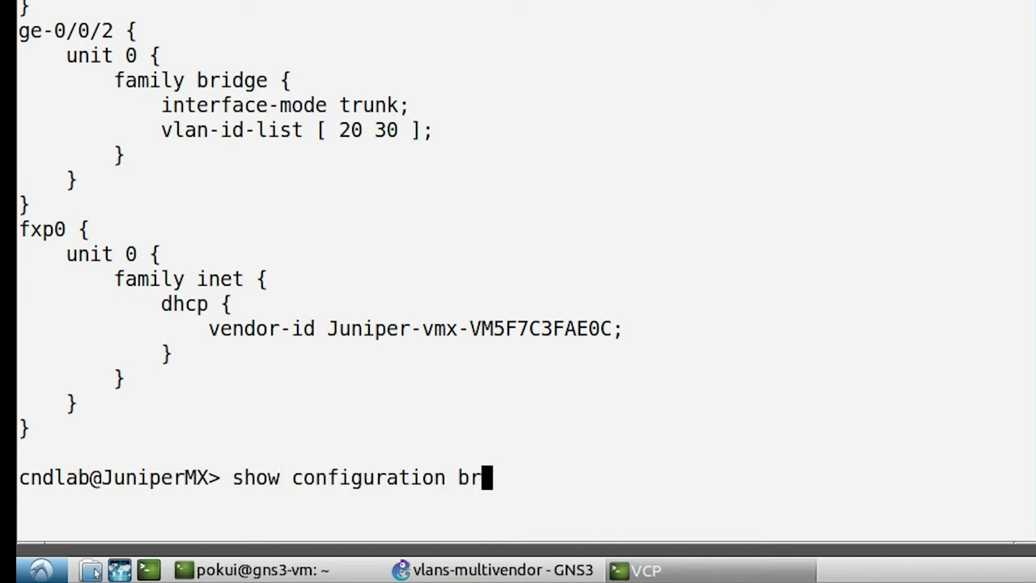
pyautogui.press('Return')
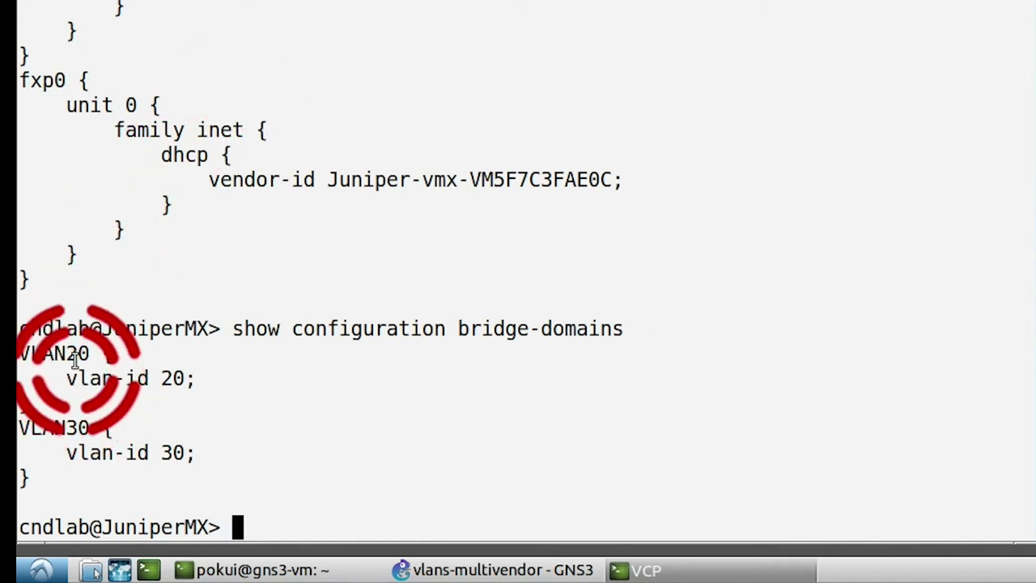
pyautogui.tripleClick(162, 379)
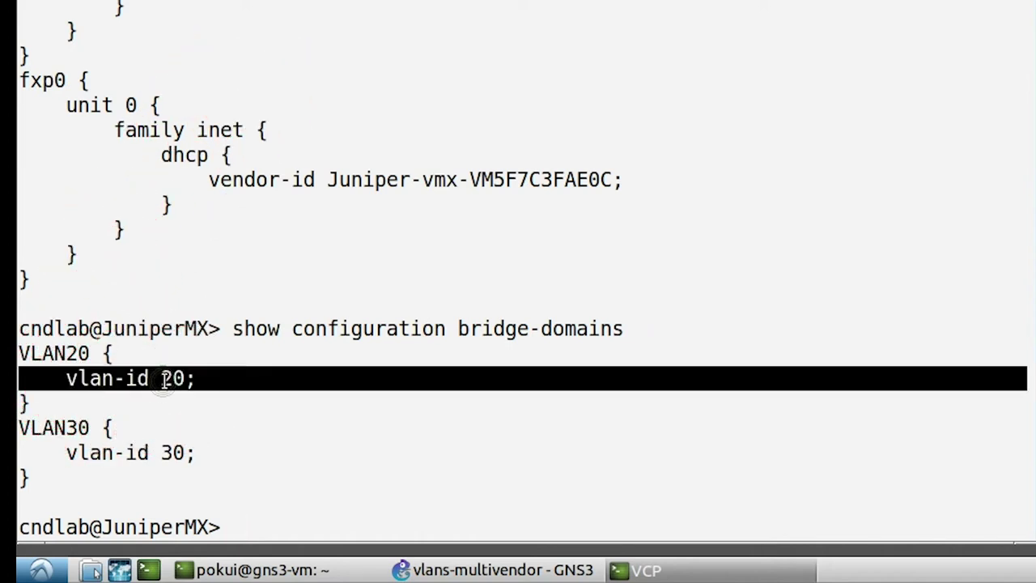
pyautogui.tripleClick(71, 429)
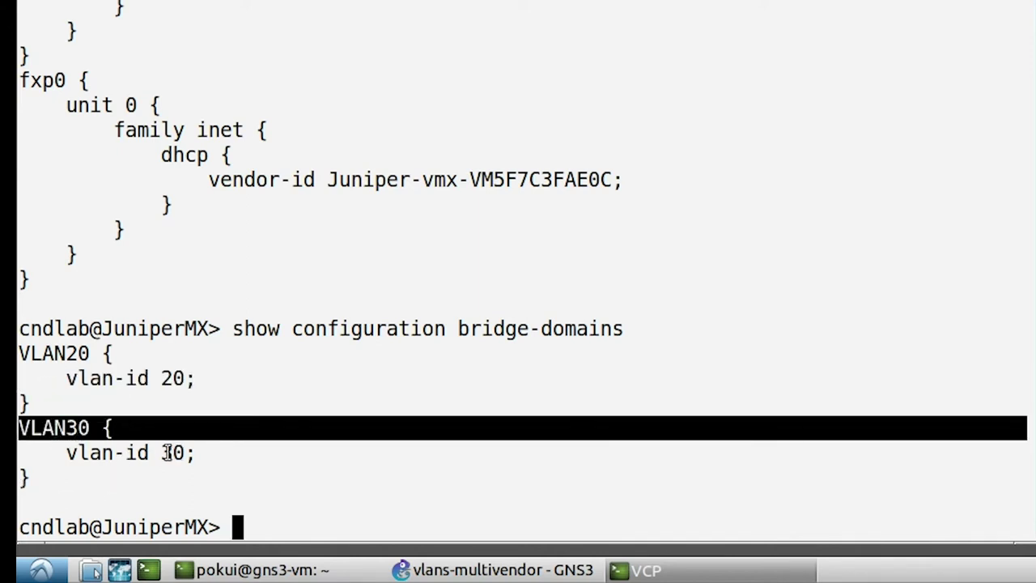
pyautogui.moveTo(152, 452); pyautogui.dragTo(202, 451)
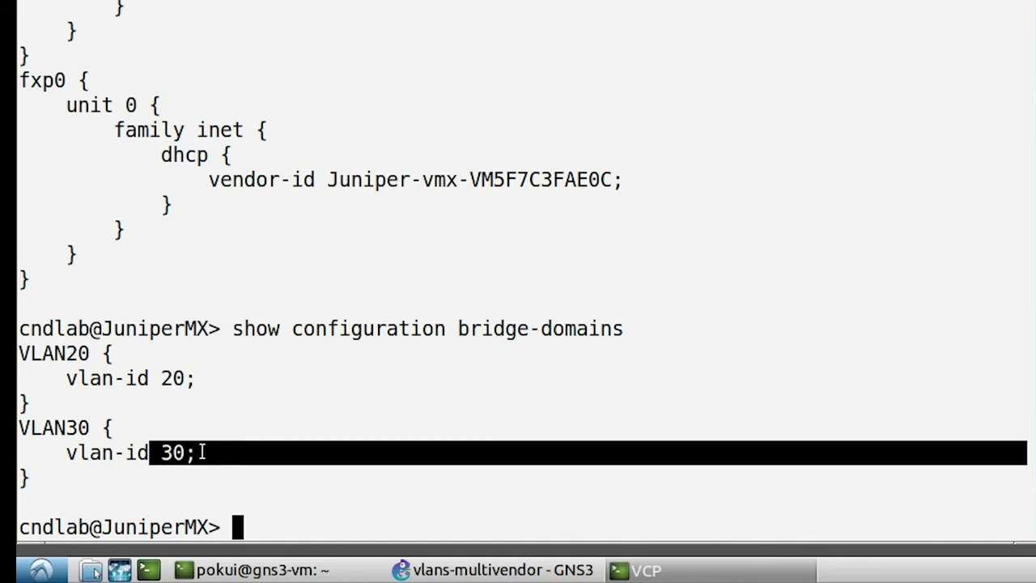
# Run show bridge domain on JuniperMX, highlight VLAN 20's ID and the interfaces of both bridge domains, and review the ge-0/0/2 configuration.
pyautogui.write('show')
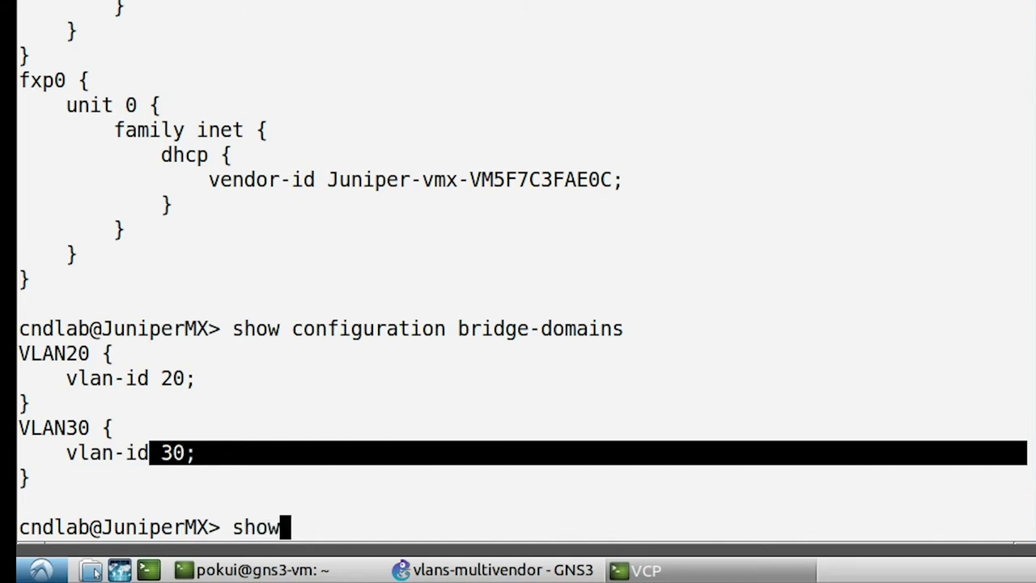
pyautogui.write(' bridge domain')
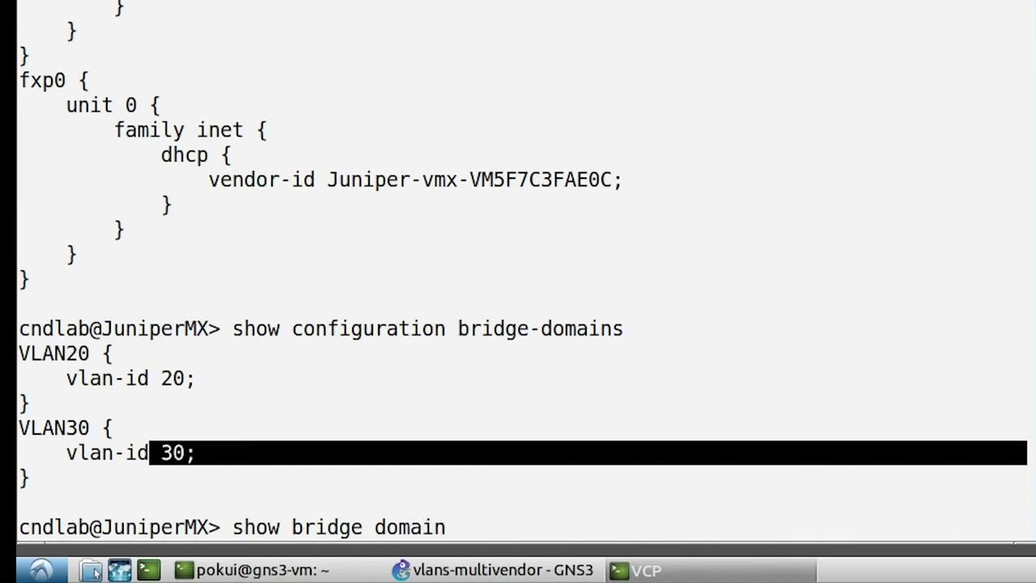
pyautogui.press('Return')
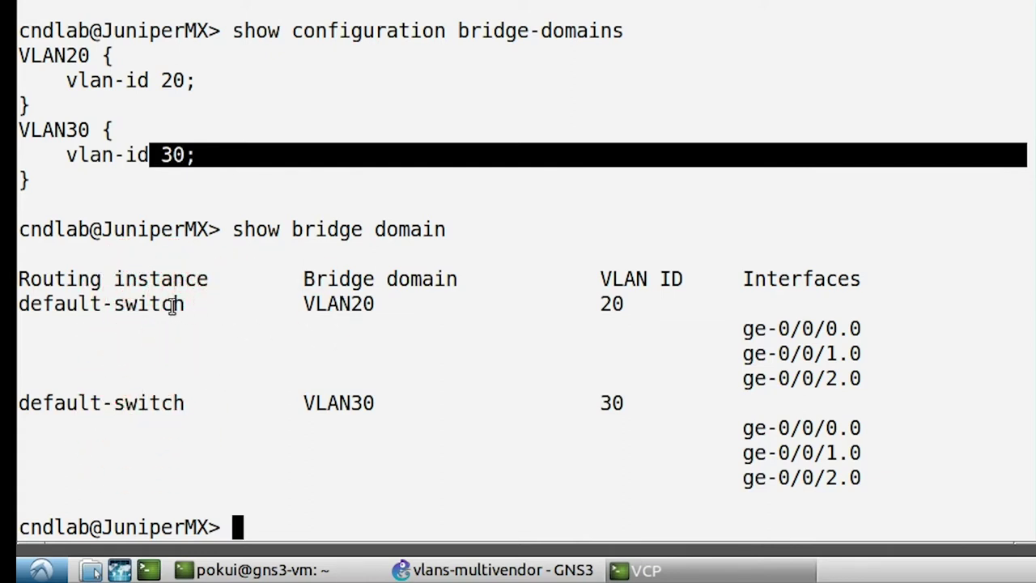
pyautogui.doubleClick(320, 301)
pyautogui.click(608, 307)
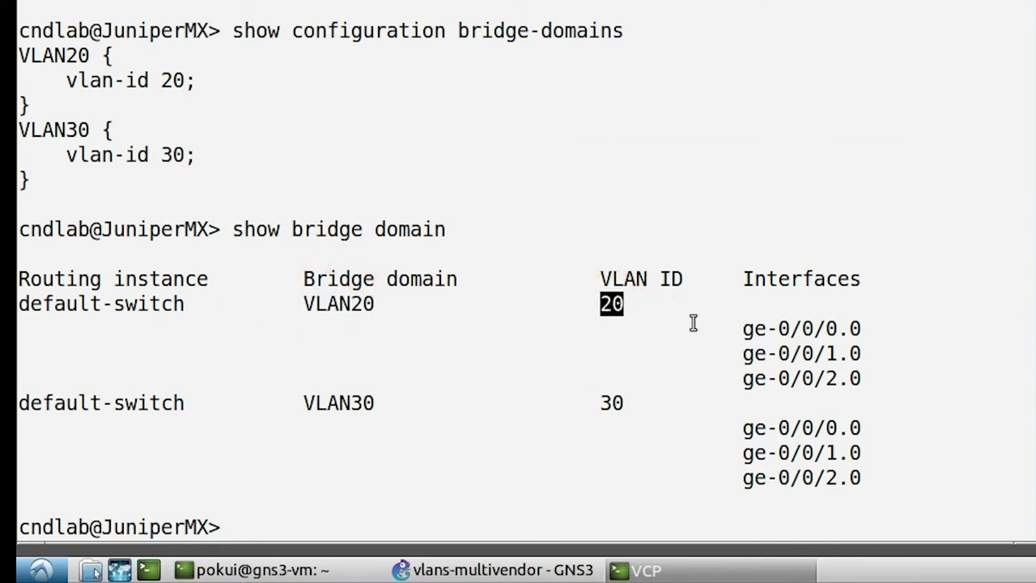
pyautogui.moveTo(741, 329); pyautogui.dragTo(880, 380)
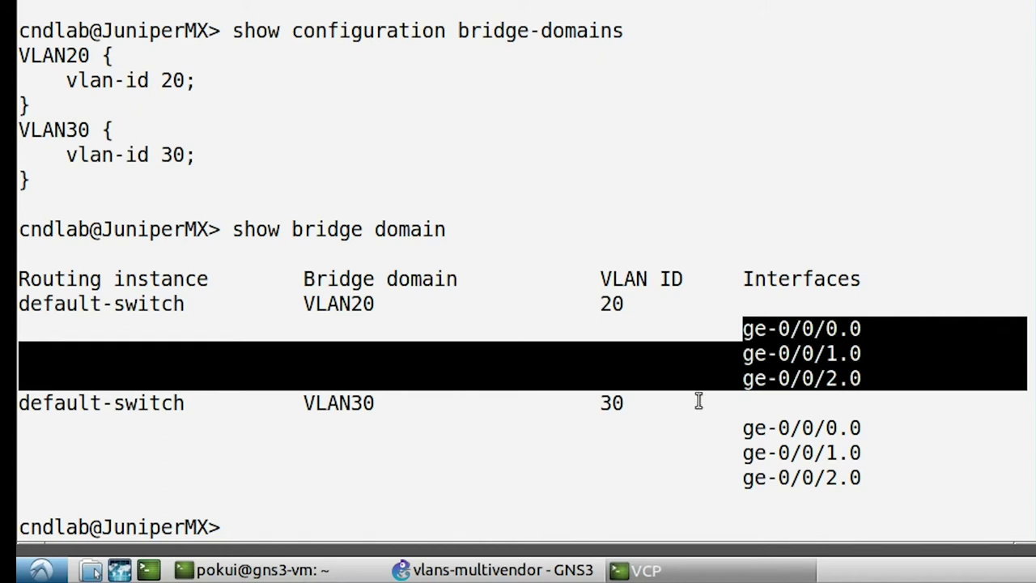
pyautogui.click(745, 430)
pyautogui.moveTo(745, 430); pyautogui.dragTo(913, 479)
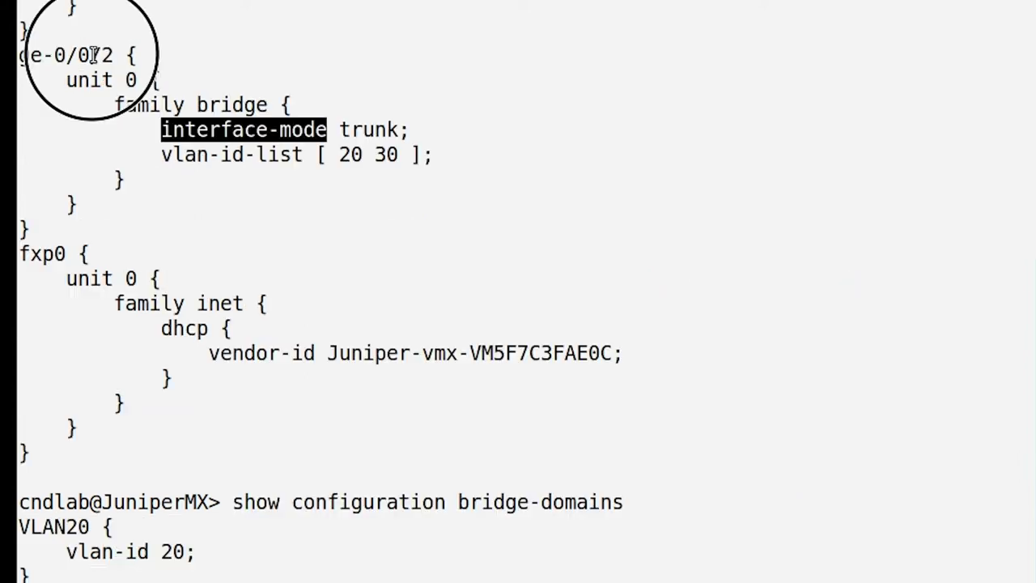
pyautogui.tripleClick(70, 49)
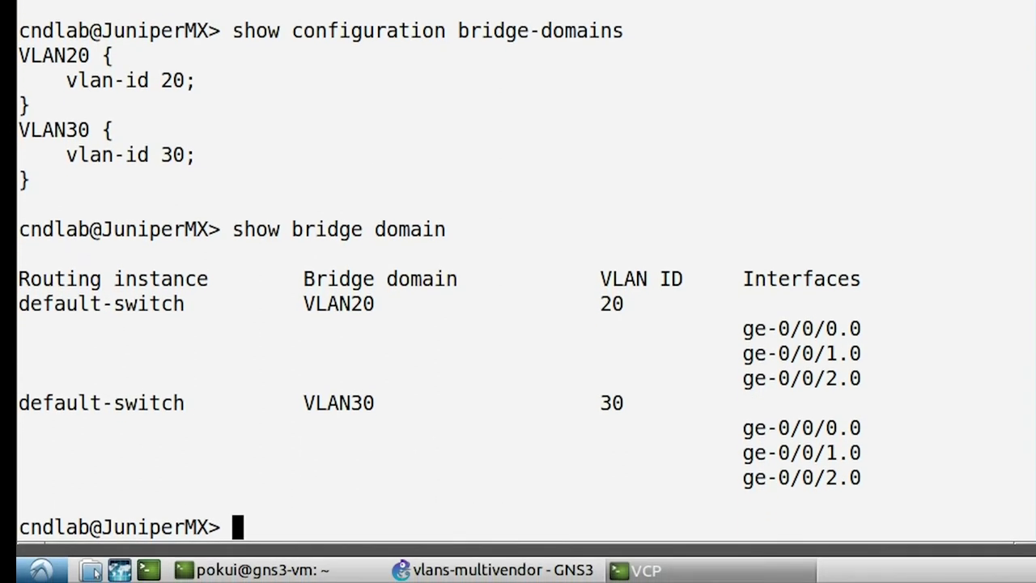
# Enter configuration mode on JuniperMX and set ge-0/0/3 unit 0 family bridge to interface-mode access with vlan-id 20.
pyautogui.write('configure')
pyautogui.press('Return')
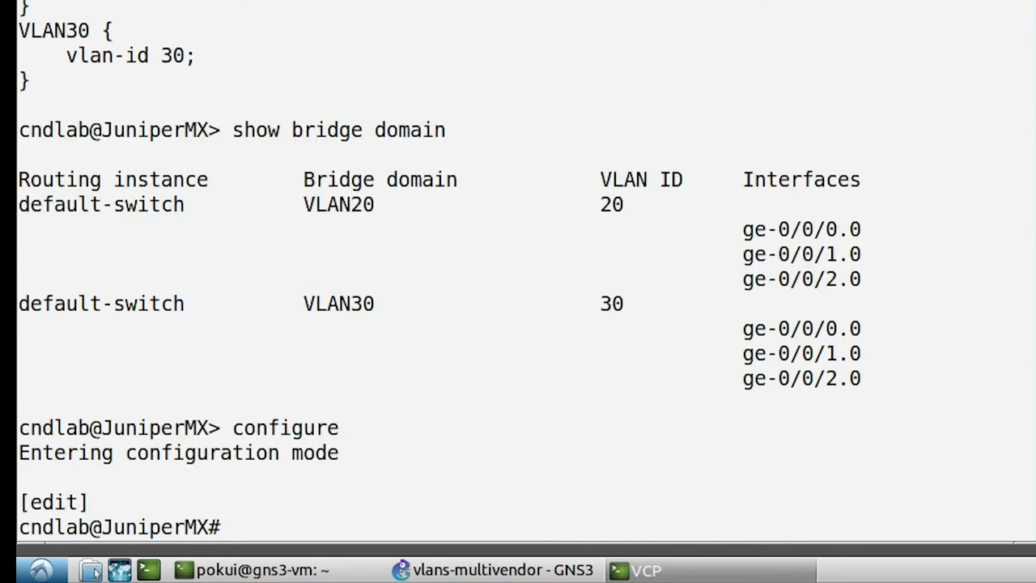
pyautogui.write('set i')
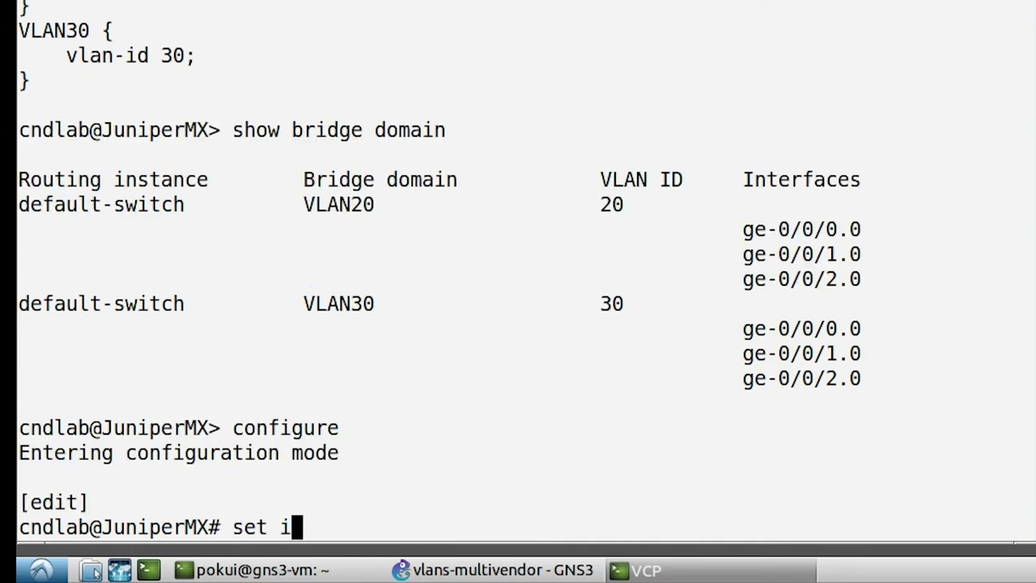
pyautogui.write('nterfaces g')
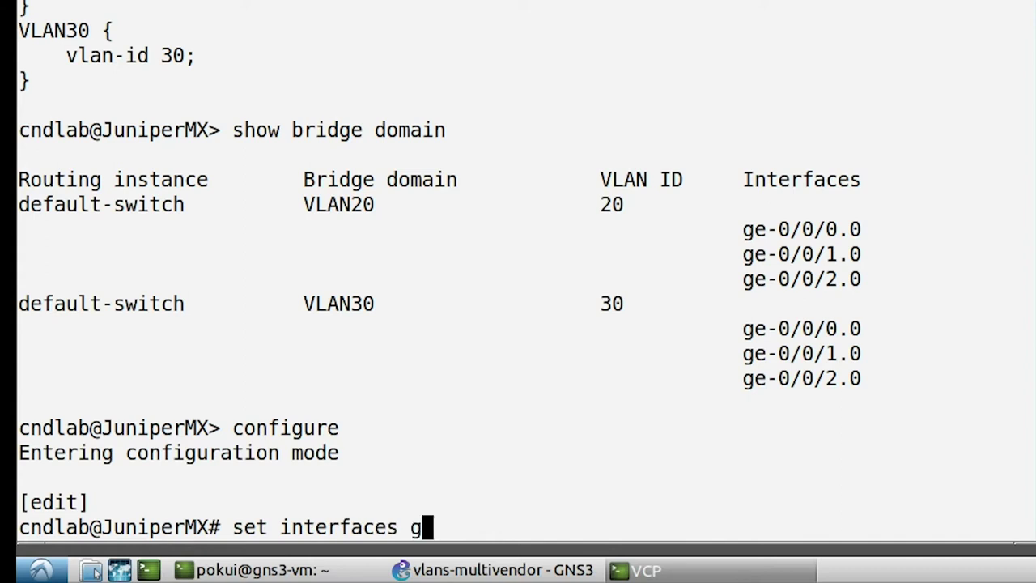
pyautogui.write('e-')
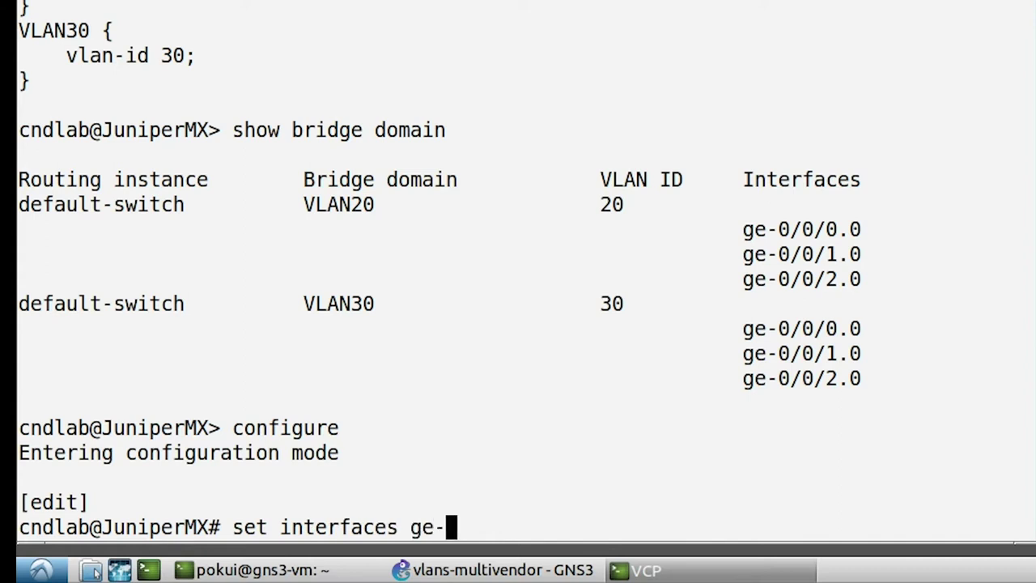
pyautogui.write('0/0')
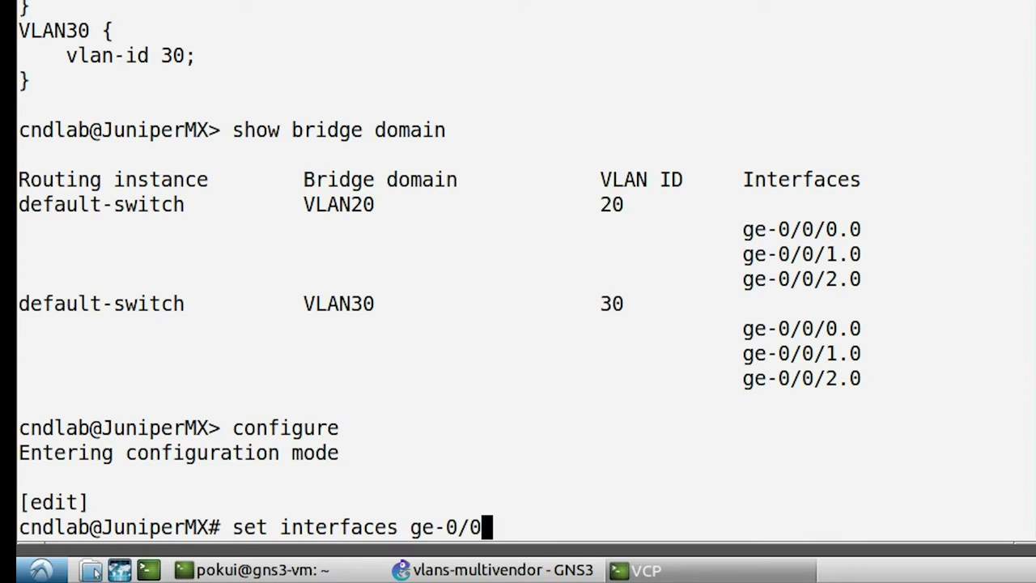
pyautogui.write('/3 unit 0 family bridge int')
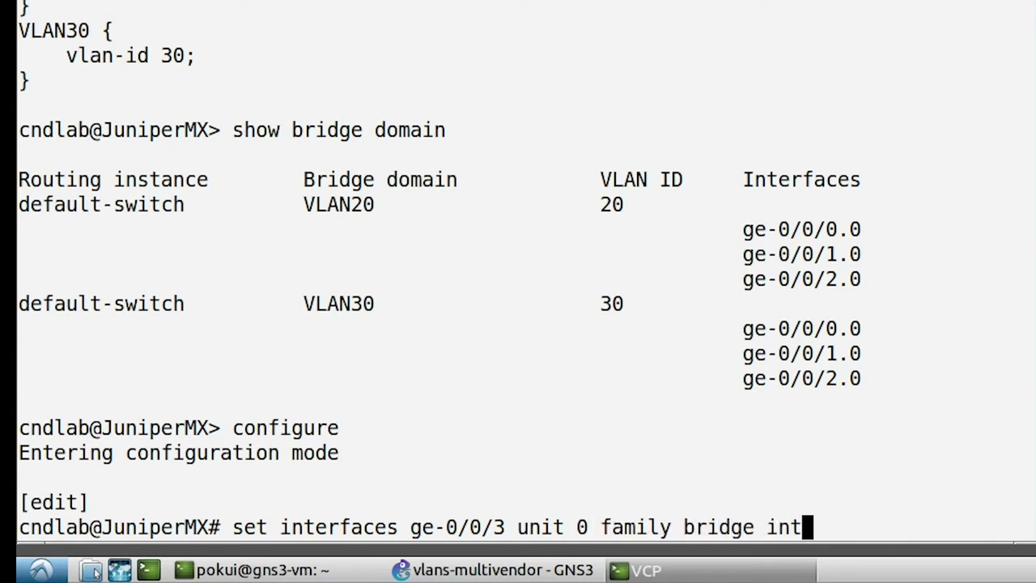
pyautogui.write('er')
pyautogui.press('space')
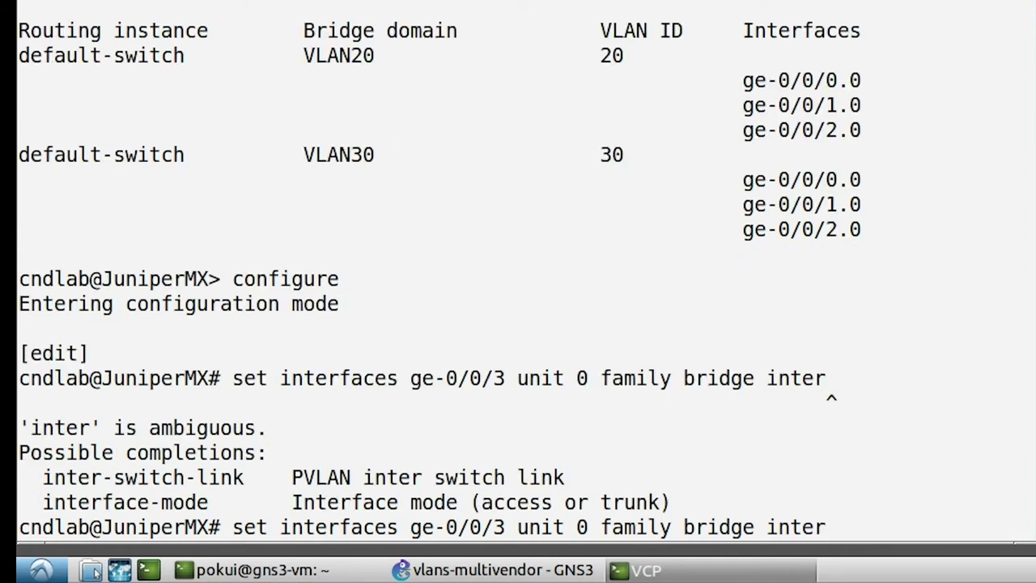
pyautogui.write('fa')
pyautogui.press('space')
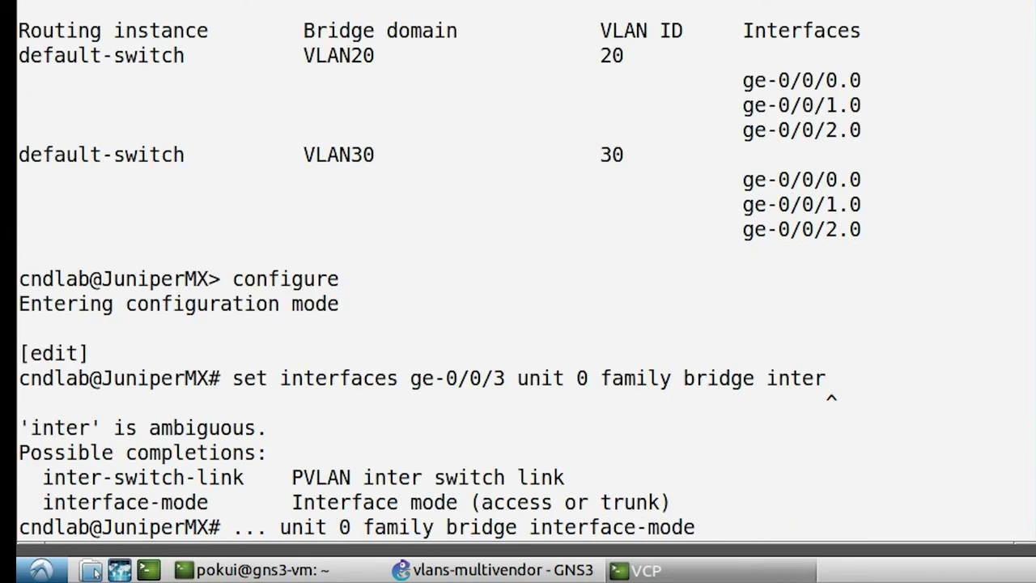
pyautogui.write('access ')
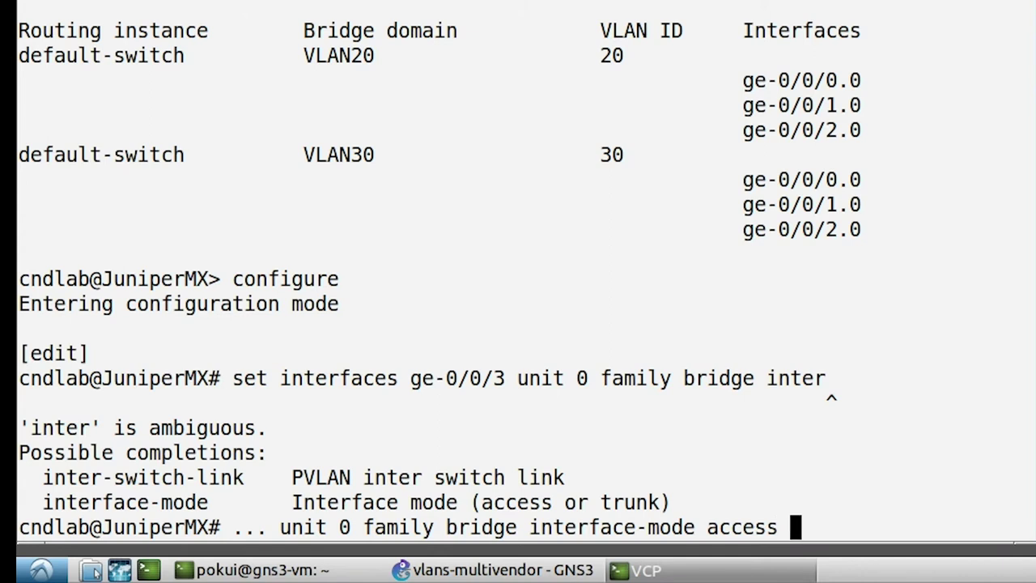
pyautogui.write('vlan-id?')
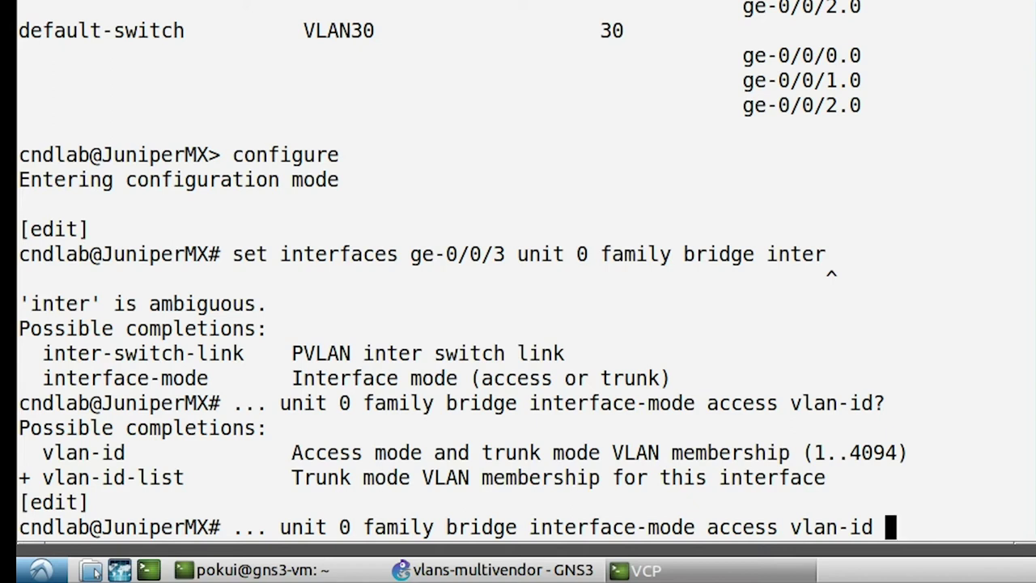
pyautogui.write('2')
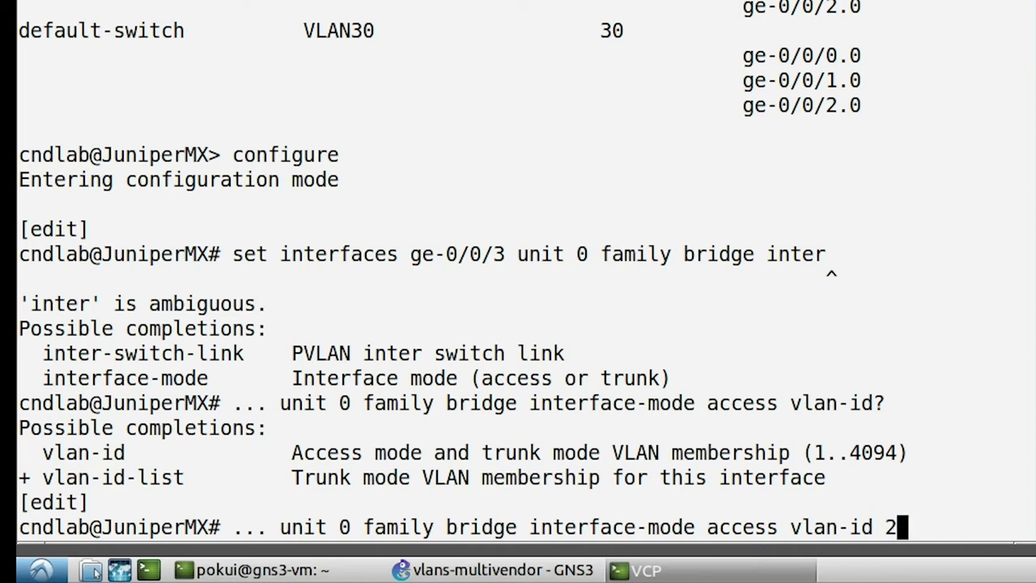
pyautogui.write('0')
pyautogui.press('Return')
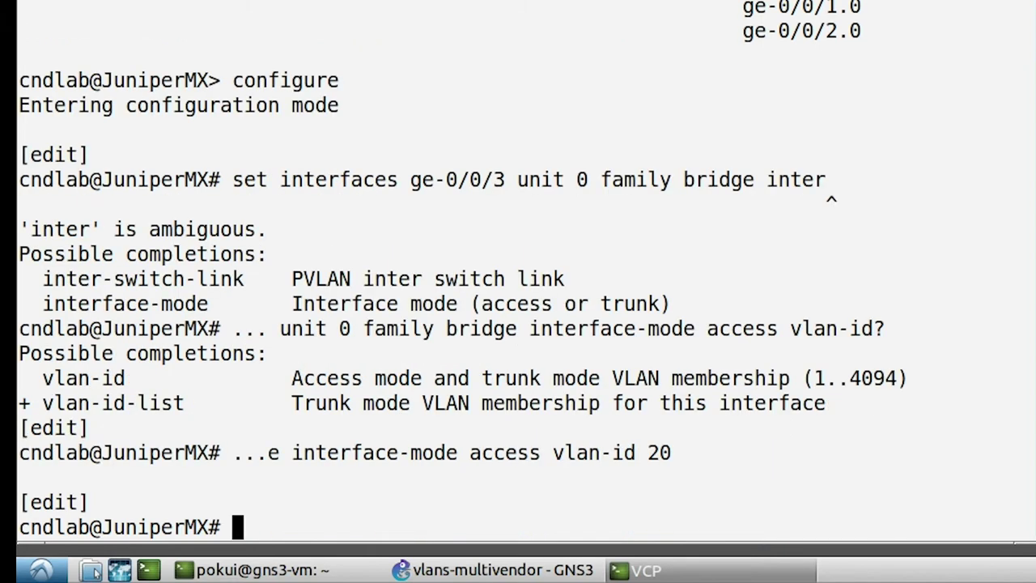
# Reuse the previous set command to configure ge-0/0/4 unit 0 family bridge as interface-mode access with vlan-id 30.
pyautogui.press('Up')
pyautogui.hotkey('ctrl', 'a')
pyautogui.press('Right')
pyautogui.press('Right')
pyautogui.press('Right')
pyautogui.press('Right')
pyautogui.press('Right')
pyautogui.press('Right')
pyautogui.press('Right')
pyautogui.press('Right')
pyautogui.press('Right')
pyautogui.press('Right')
pyautogui.press('Right')
pyautogui.press('Right')
pyautogui.press('Right')
pyautogui.press('Right')
pyautogui.press('Right')
pyautogui.press('Right')
pyautogui.press('Right')
pyautogui.press('Right')
pyautogui.press('Right')
pyautogui.press('Right')
pyautogui.press('Right')
pyautogui.press('Right')
pyautogui.press('Right')
pyautogui.press('Right')
pyautogui.press('Right')
pyautogui.press('Right')
pyautogui.press('Right')
pyautogui.press('Right')
pyautogui.press('Right')
pyautogui.press('Right')
pyautogui.press('Right')
pyautogui.press('Right')
pyautogui.press('Right')
pyautogui.press('Right')
pyautogui.press('Right')
pyautogui.press('Right')
pyautogui.press('Right')
pyautogui.press('Right')
pyautogui.press('Right')
pyautogui.press('Right')
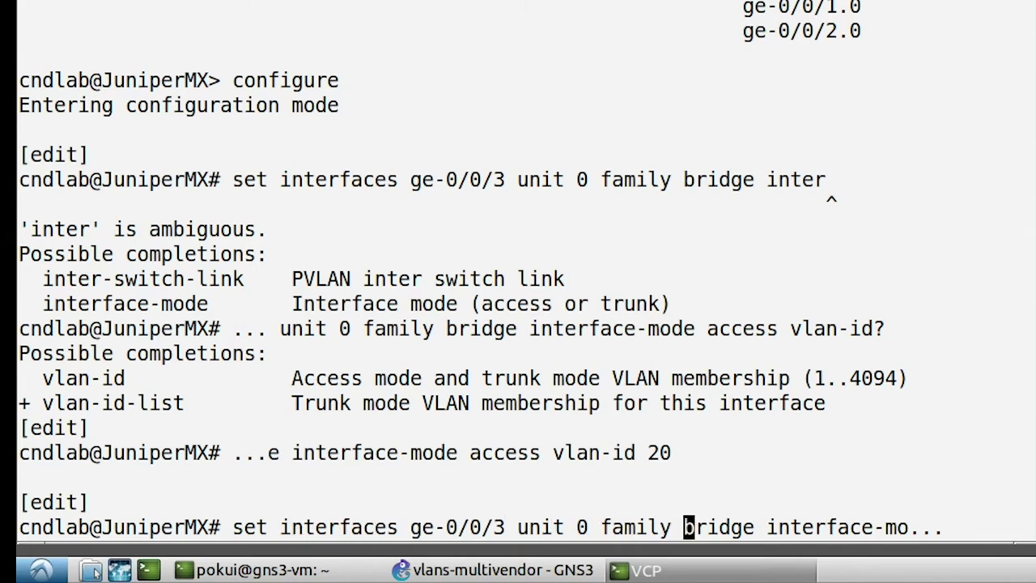
pyautogui.press('Left')
pyautogui.press('Left')
pyautogui.press('Left')
pyautogui.press('Left')
pyautogui.press('Left')
pyautogui.press('Left')
pyautogui.press('Left')
pyautogui.press('Left')
pyautogui.press('Left')
pyautogui.press('Left')
pyautogui.press('Left')
pyautogui.press('Left')
pyautogui.press('Left')
pyautogui.press('Left')
pyautogui.press('Left')
pyautogui.press('Left')
pyautogui.press('Left')
pyautogui.press('Left')
pyautogui.press('Left')
pyautogui.press('Left')
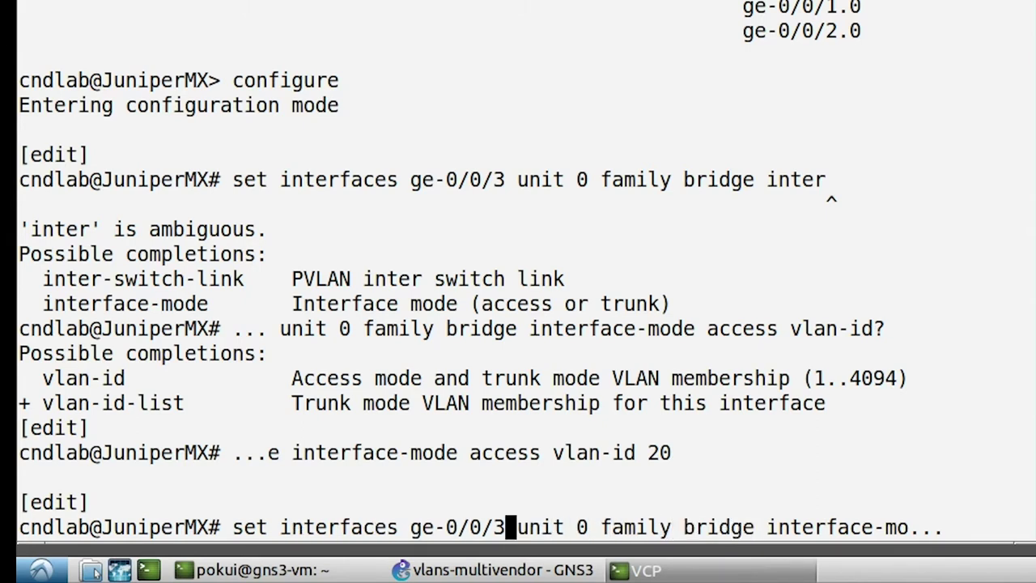
pyautogui.press('Left')
pyautogui.press('BackSpace')
pyautogui.write('4')
pyautogui.press('Right')
pyautogui.hotkey('ctrl', 'e')
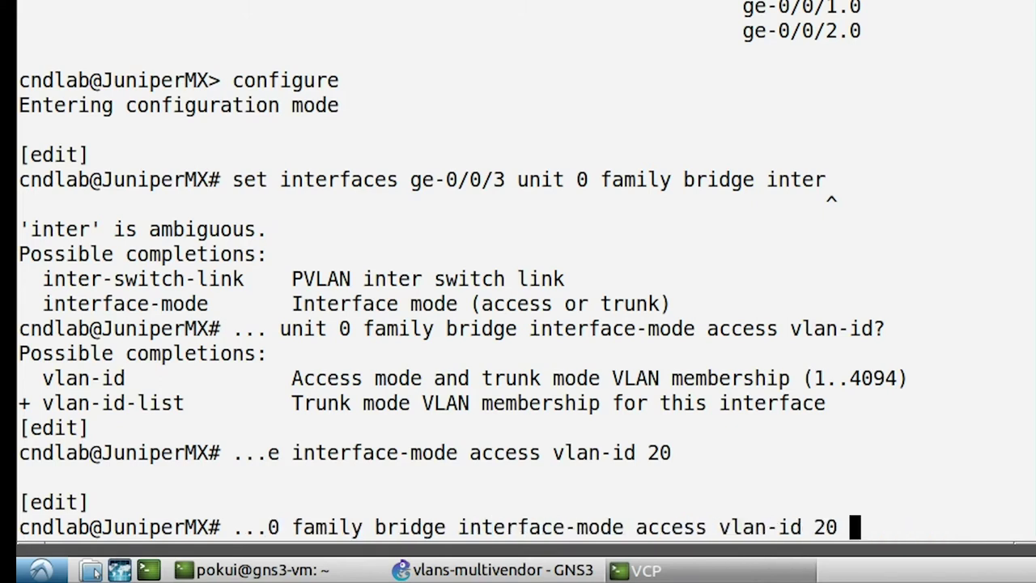
pyautogui.press('Left')
pyautogui.press('BackSpace')
pyautogui.write('3')
pyautogui.press('Return')
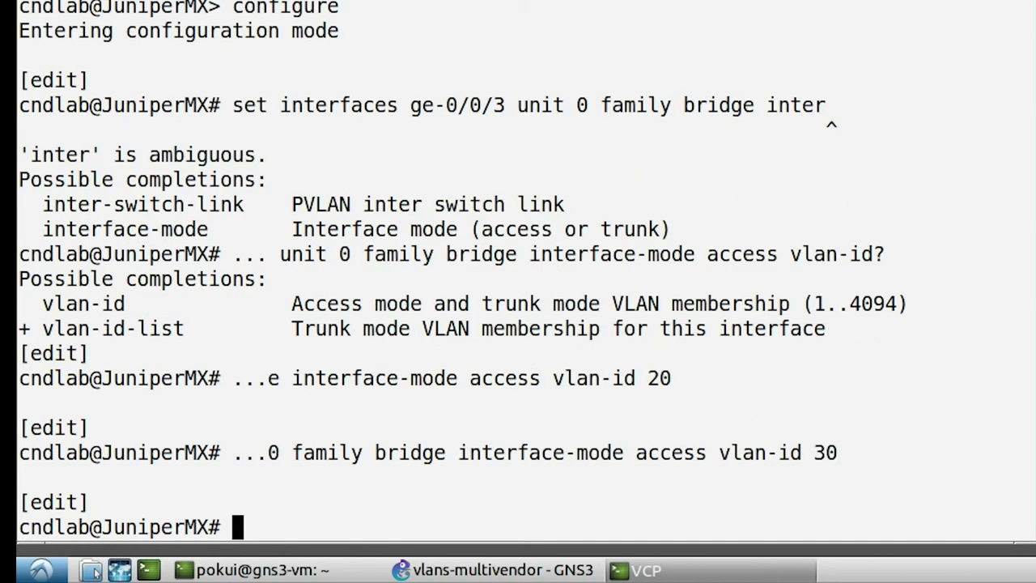
# Run show | compare to review the pending interface changes, and highlight the vlan-id 30 command line and the ge-0/0/3 block.
pyautogui.write('sh')
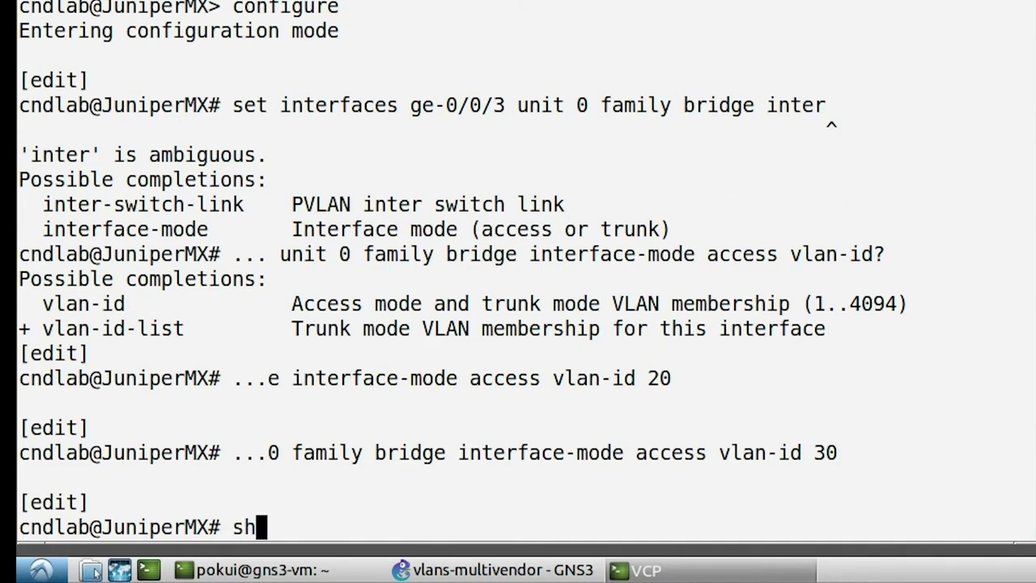
pyautogui.write('ow | comp')
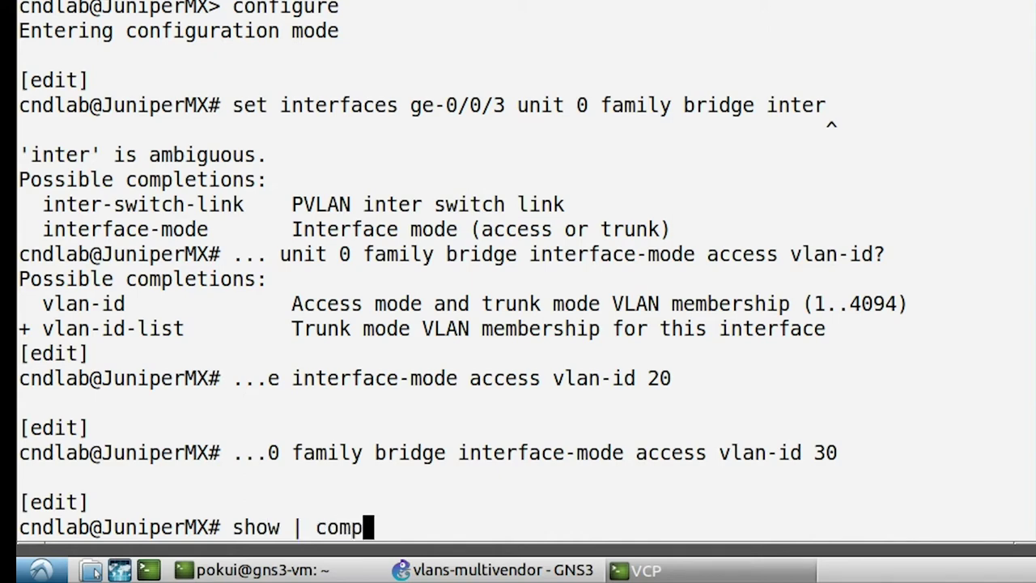
pyautogui.press('Return')
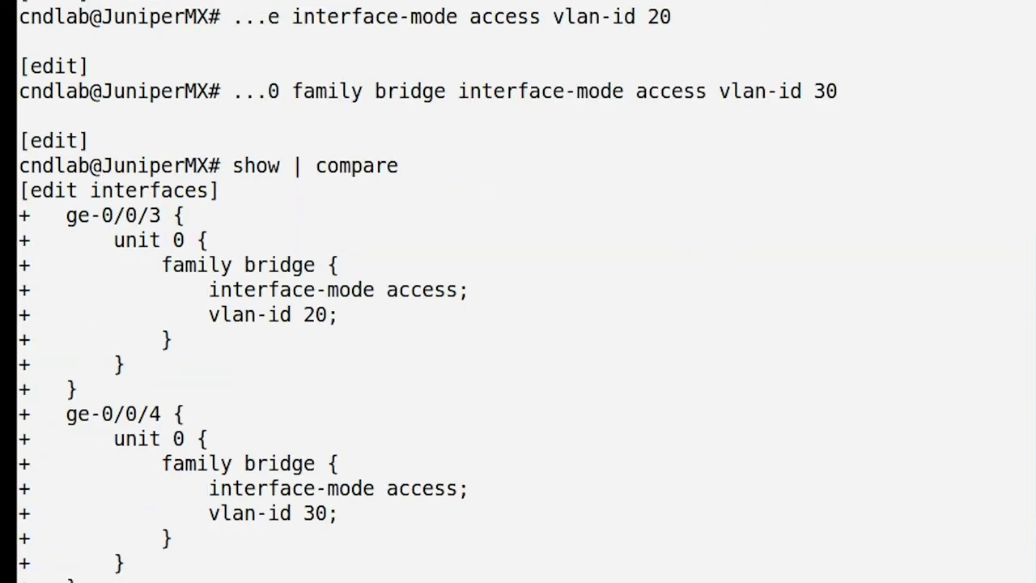
pyautogui.click(359, 89)
pyautogui.tripleClick(332, 94)
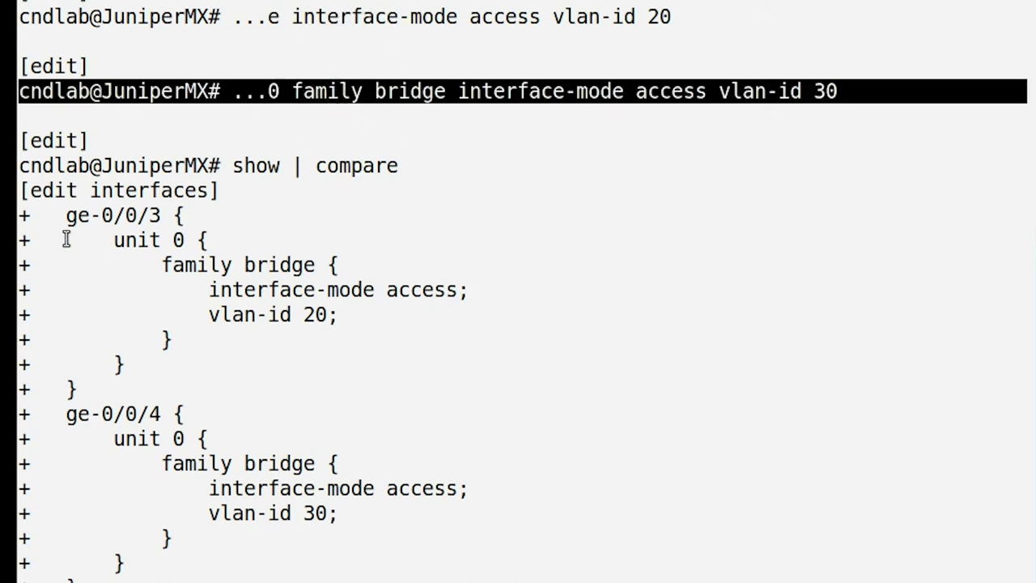
pyautogui.moveTo(50, 217); pyautogui.dragTo(174, 367)
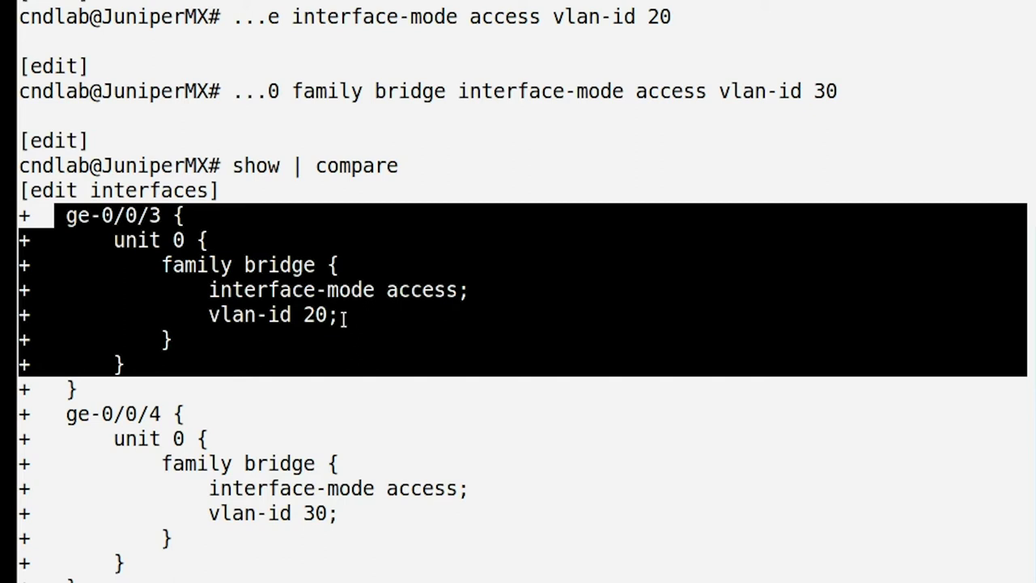
pyautogui.click(165, 414)
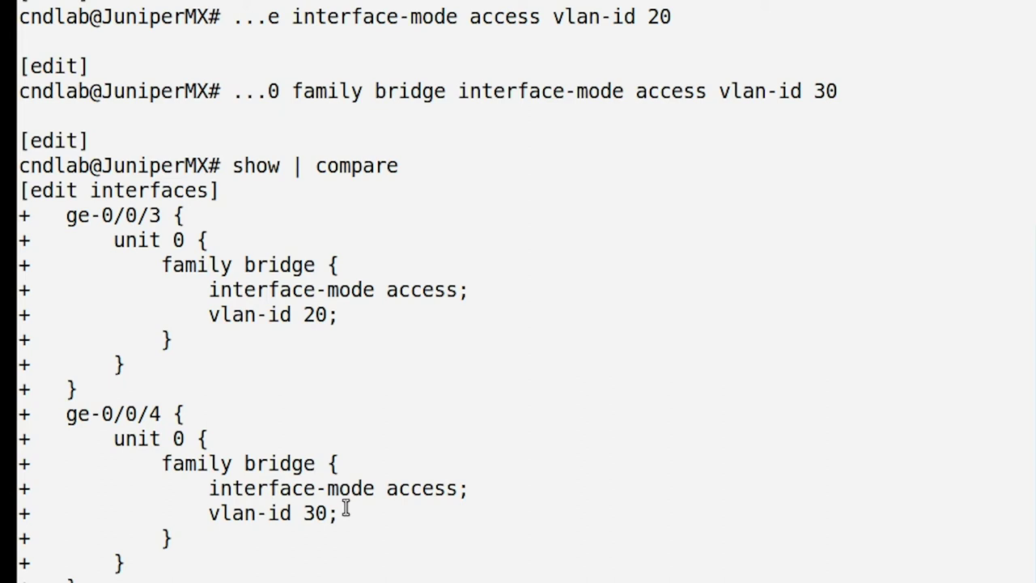
# Commit the access port changes and leave configuration mode with commit and-quit.
pyautogui.write('commit ')
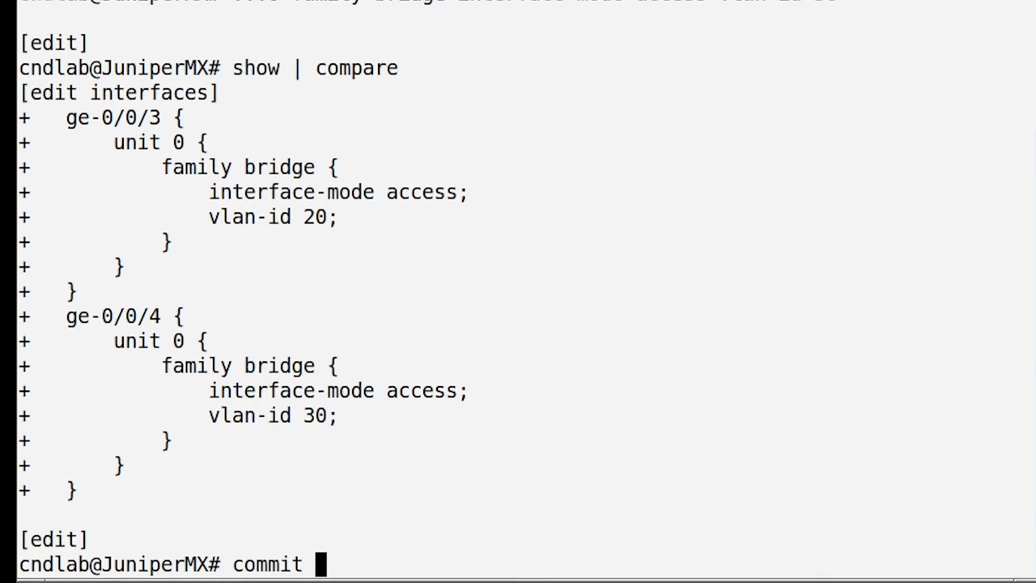
pyautogui.write('and-quit')
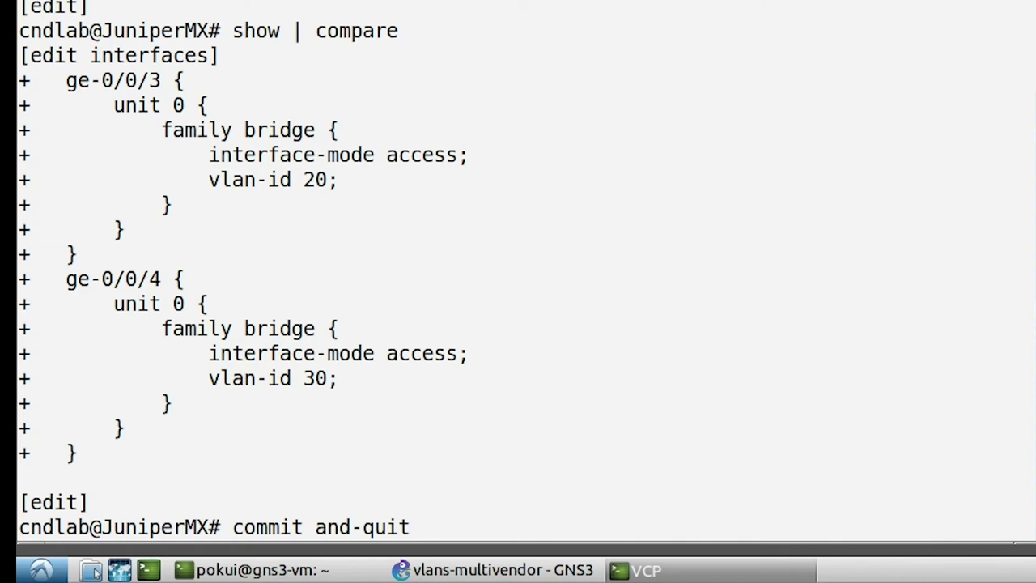
pyautogui.press('Return')
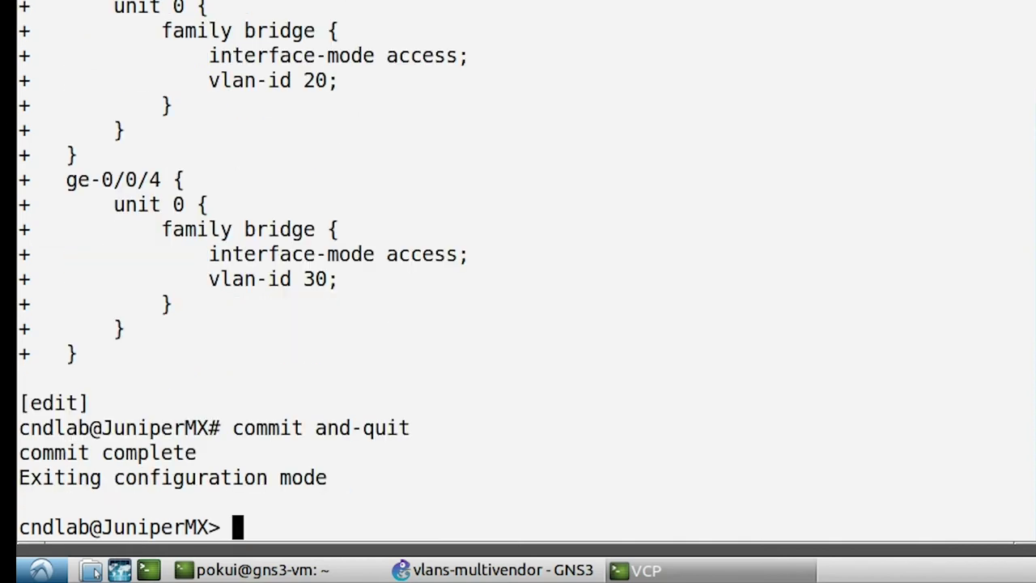
# Rerun show bridge domain and highlight the ge-0/0/3.0 line under VLAN20 and the ge-0/0/4.0 line under VLAN30.
pyautogui.press('Up')
pyautogui.press('Up')
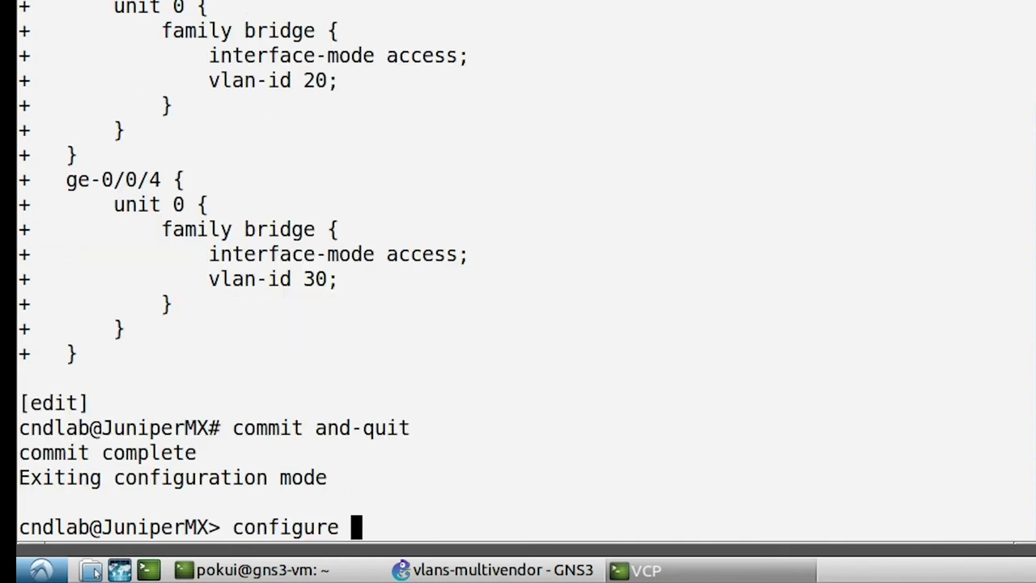
pyautogui.press('Return')
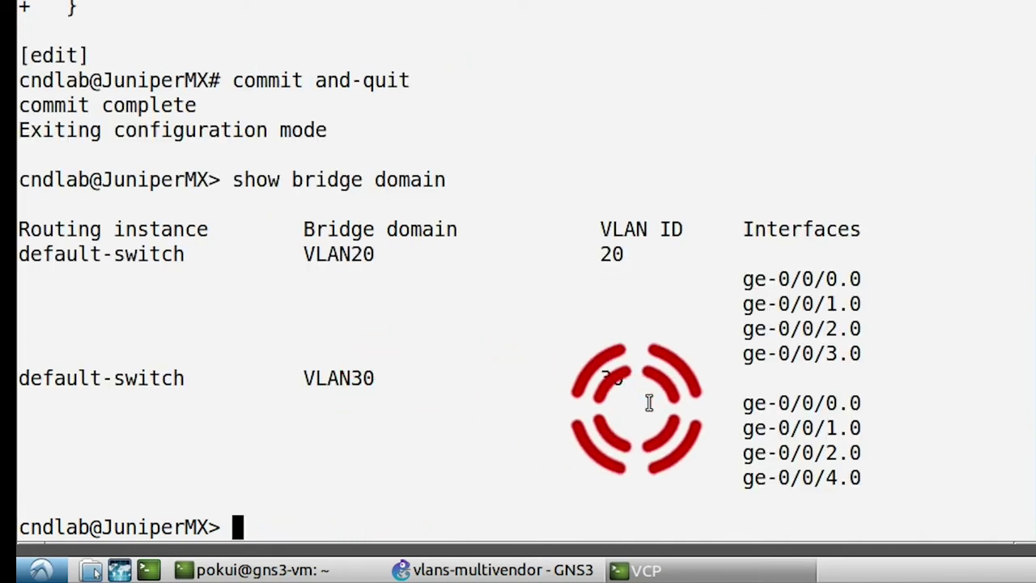
pyautogui.tripleClick(826, 353)
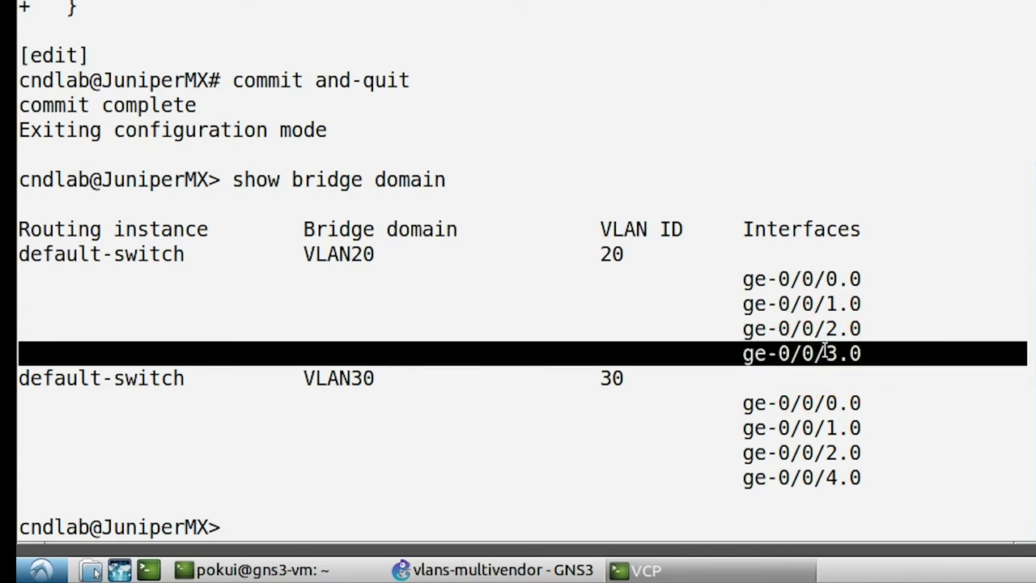
pyautogui.tripleClick(822, 478)
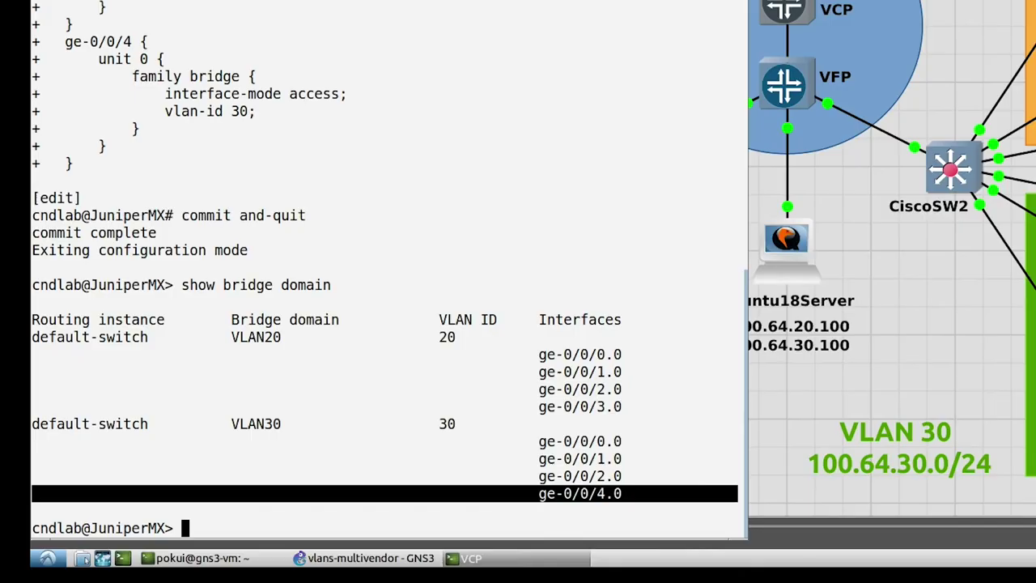
# Close the VCP console, open the Ubuntu18Server console and log in as ubuntu with the account password.
pyautogui.hotkey('alt', 'F4')
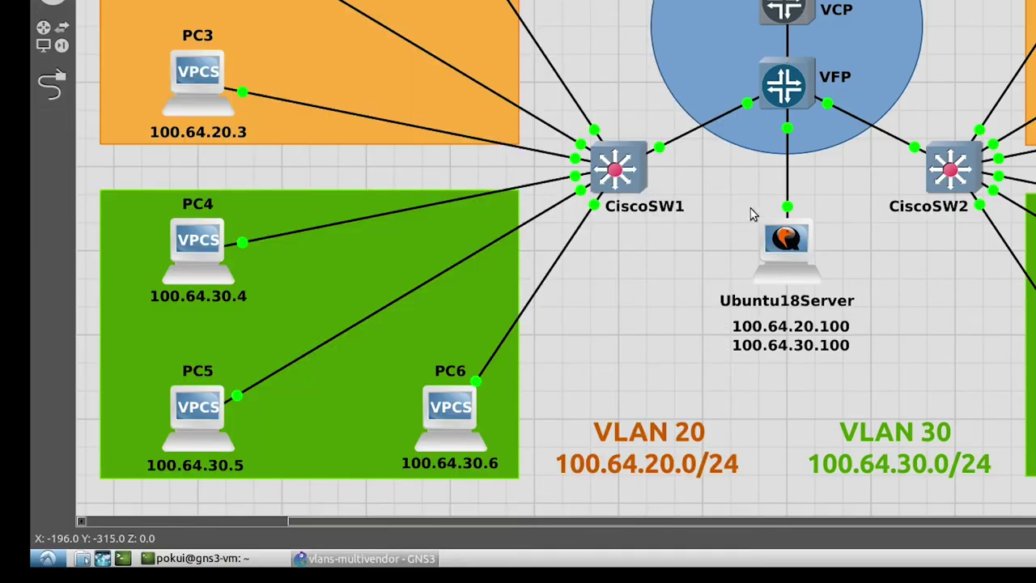
pyautogui.doubleClick(783, 251)
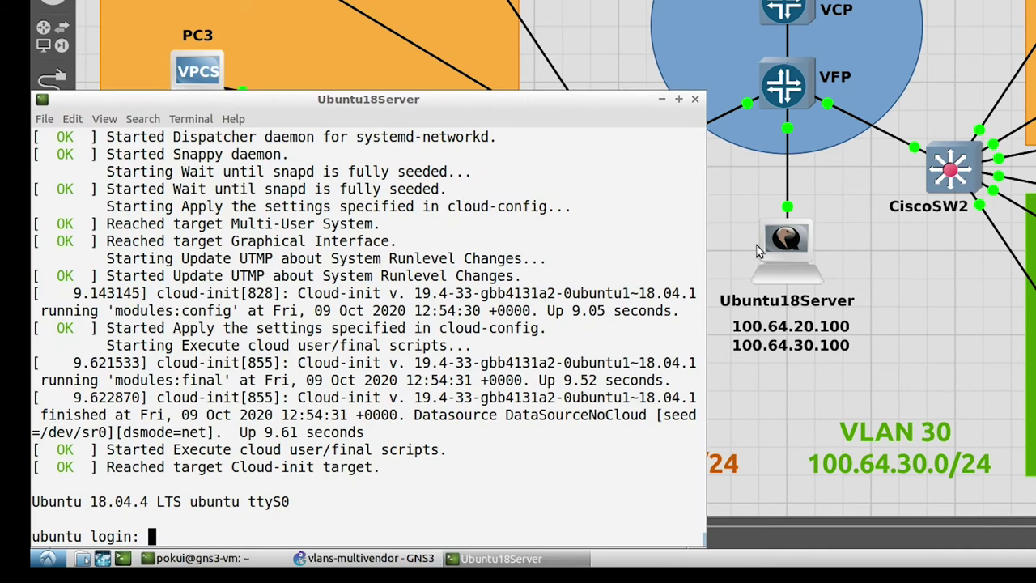
pyautogui.write('ubunu')
pyautogui.press('BackSpace')
pyautogui.write('tu')
pyautogui.press('Return')
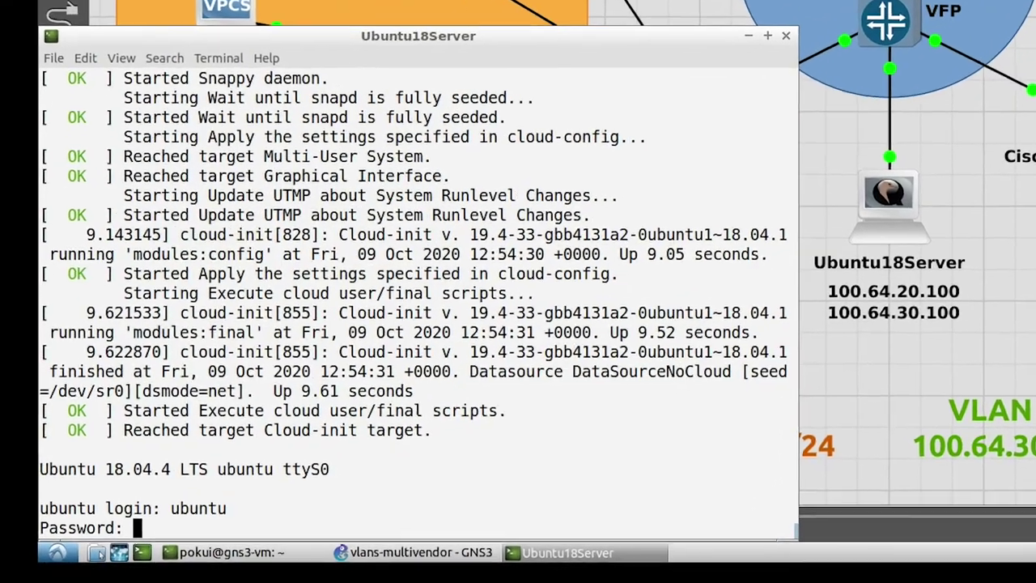
pyautogui.press('Return')
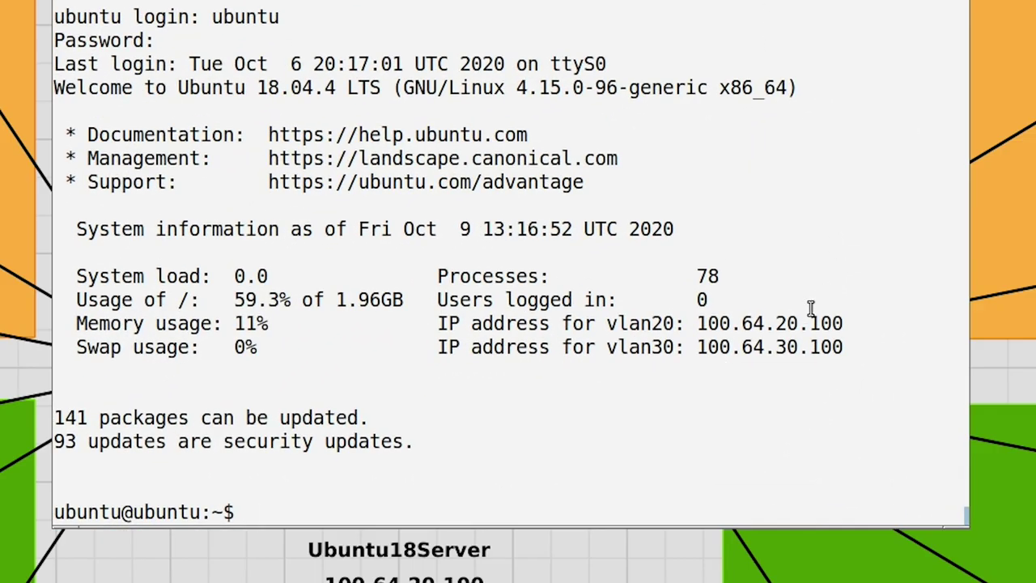
# Highlight the vlan20 and vlan30 IP address entries in the login banner, and the Ubuntu version welcome line.
pyautogui.click(725, 324)
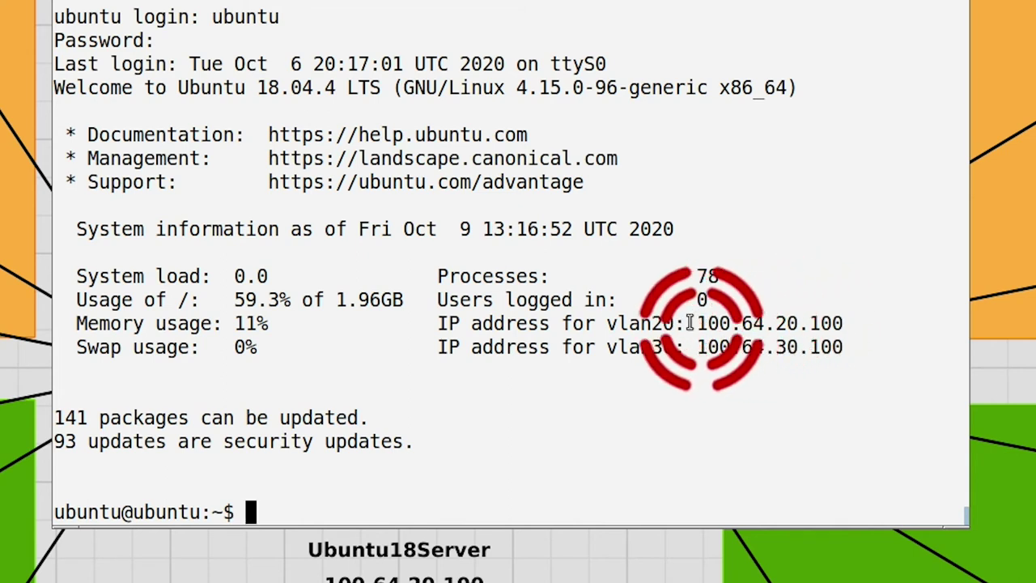
pyautogui.doubleClick(630, 324)
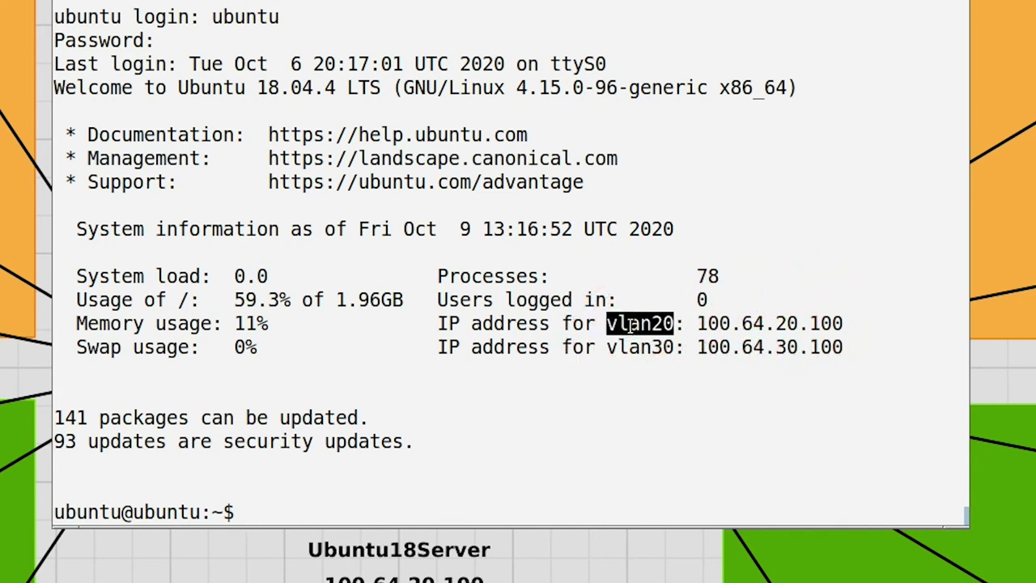
pyautogui.click(773, 324)
pyautogui.tripleClick(773, 324)
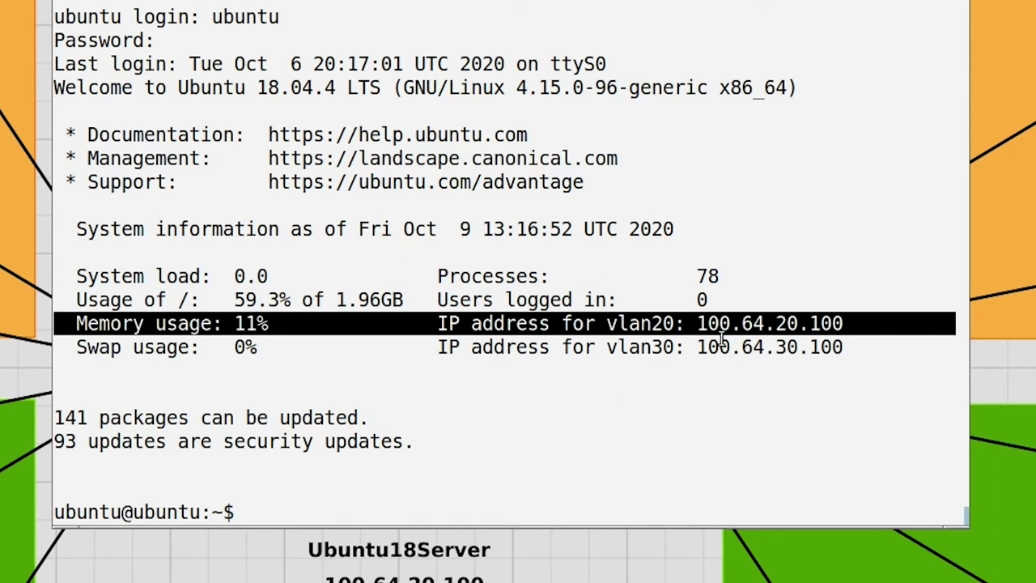
pyautogui.doubleClick(634, 347)
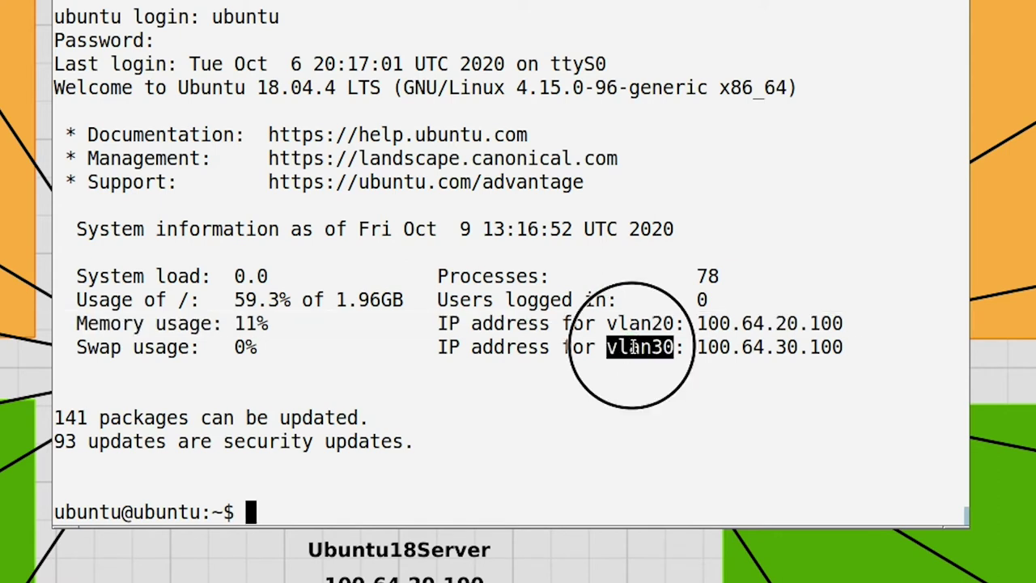
pyautogui.click(781, 349)
pyautogui.doubleClick(782, 348)
pyautogui.doubleClick(656, 347)
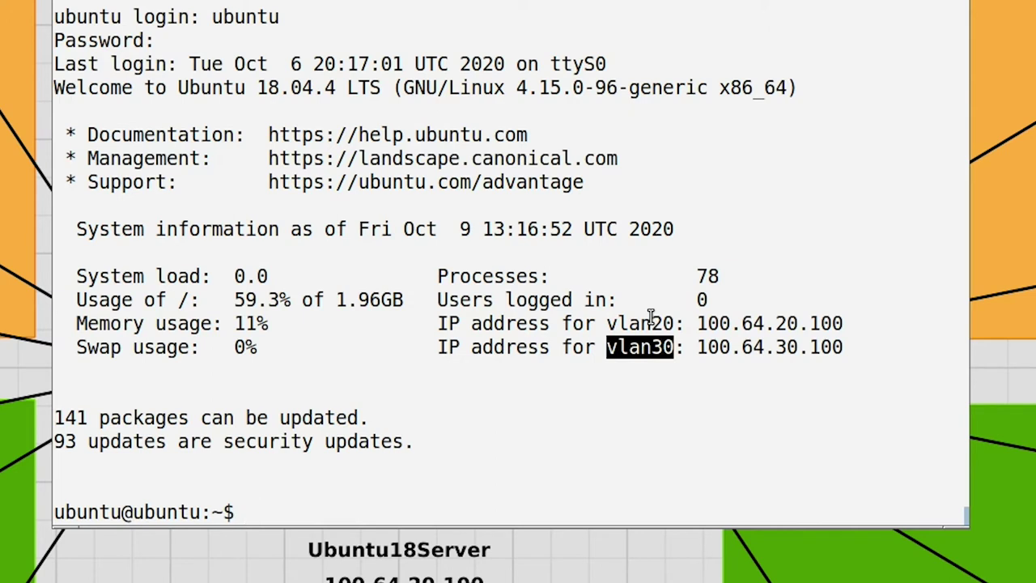
pyautogui.click(632, 359)
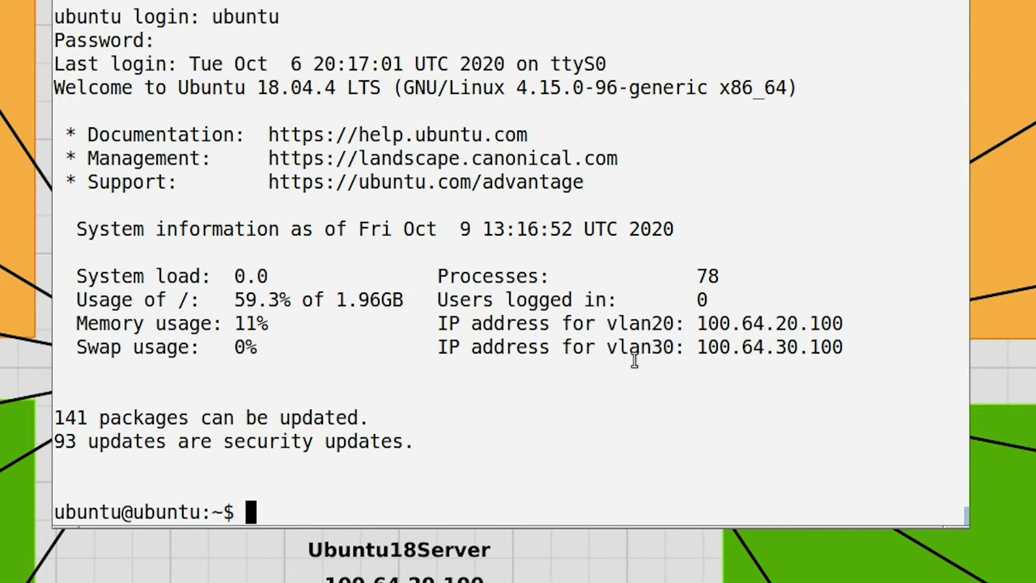
pyautogui.press('ctrl')
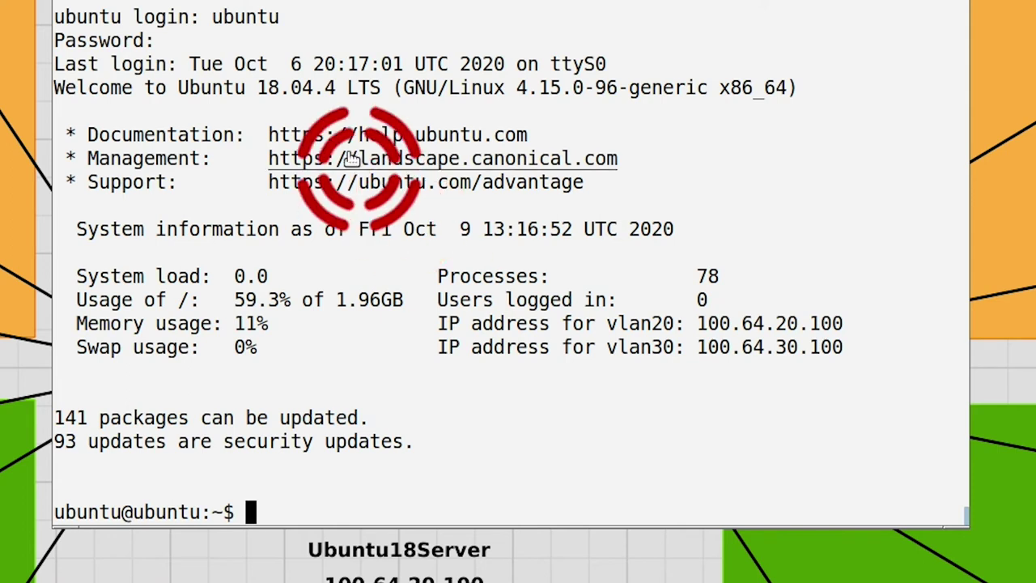
pyautogui.tripleClick(262, 90)
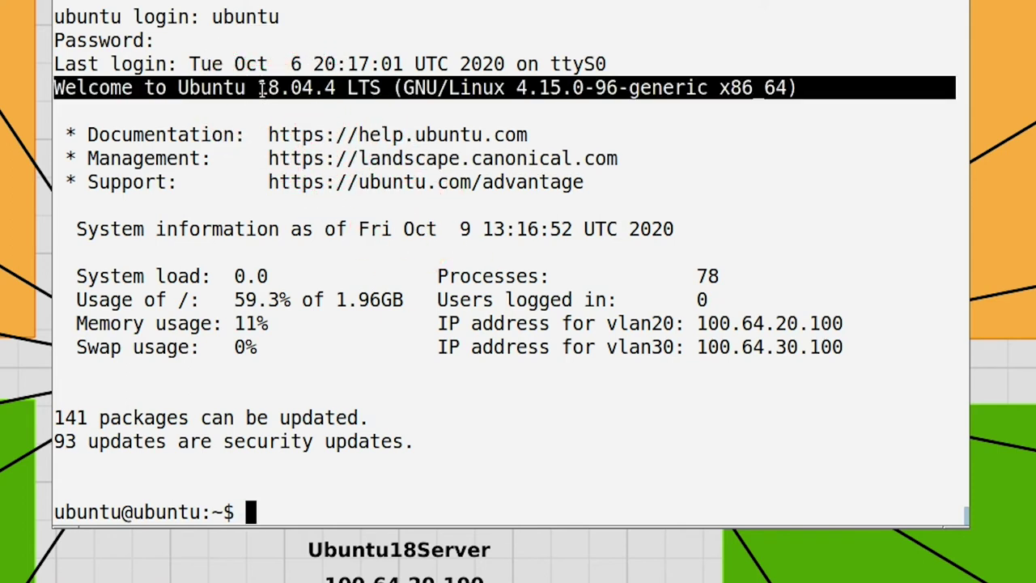
# Display the netplan configuration with cat /etc/netplan/ens3.yaml.
pyautogui.write('cat /etc/')
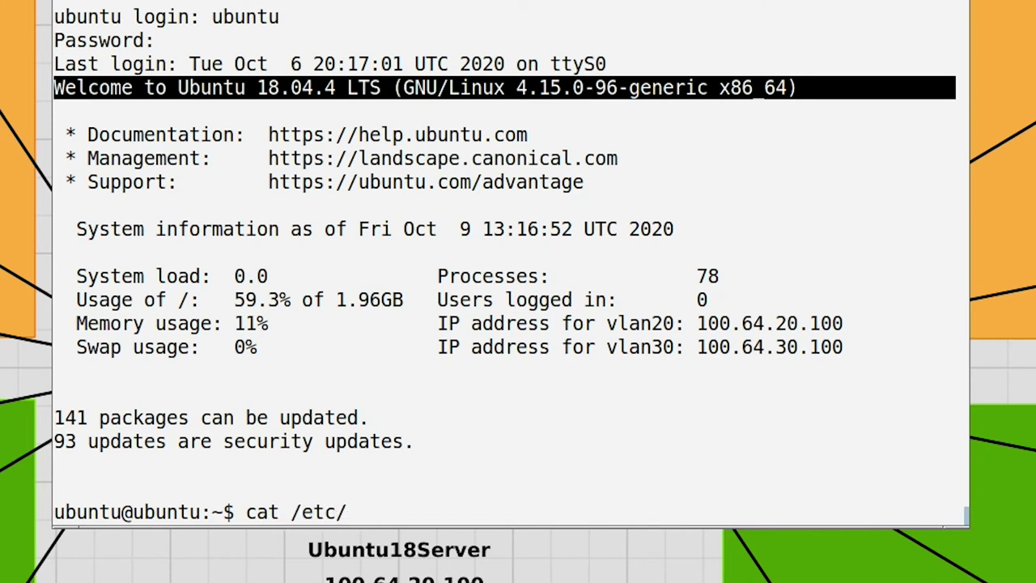
pyautogui.write('netp')
pyautogui.press('Tab')
pyautogui.press('Tab')
pyautogui.press('Return')
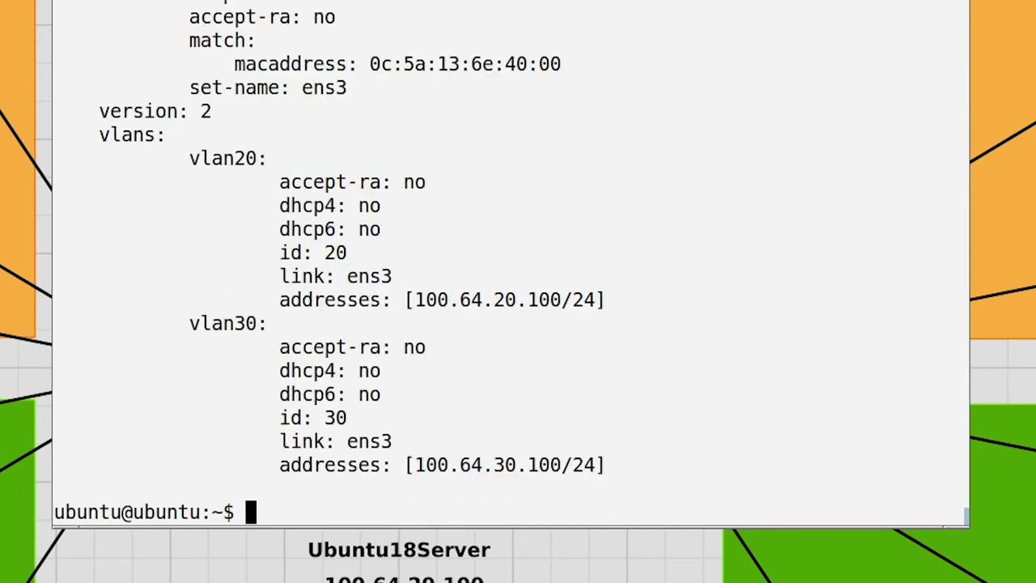
# Review the start of the netplan output, highlighting the network, ethernets and ens3 keys.
pyautogui.scroll(3, 343, 69)
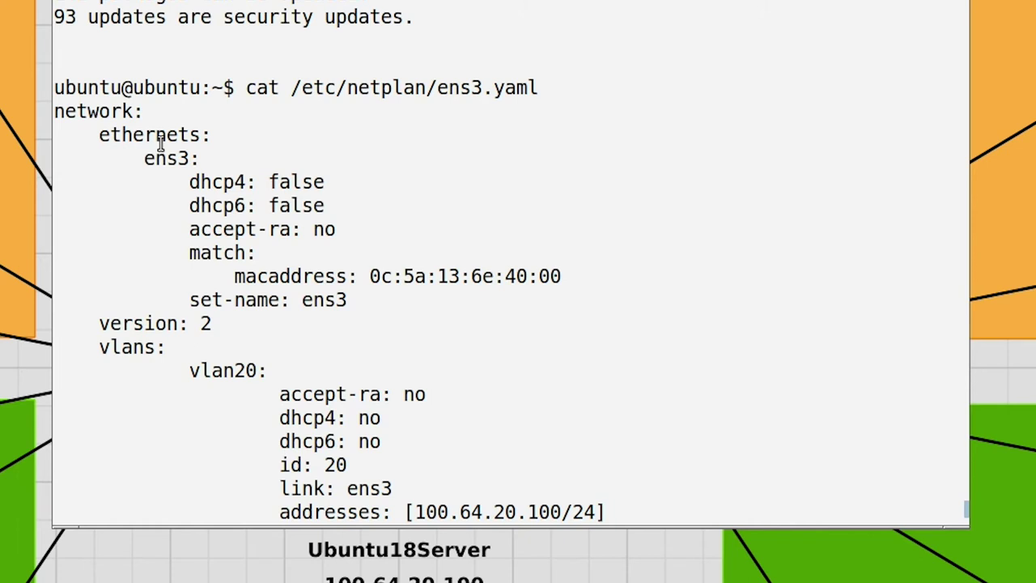
pyautogui.doubleClick(71, 120)
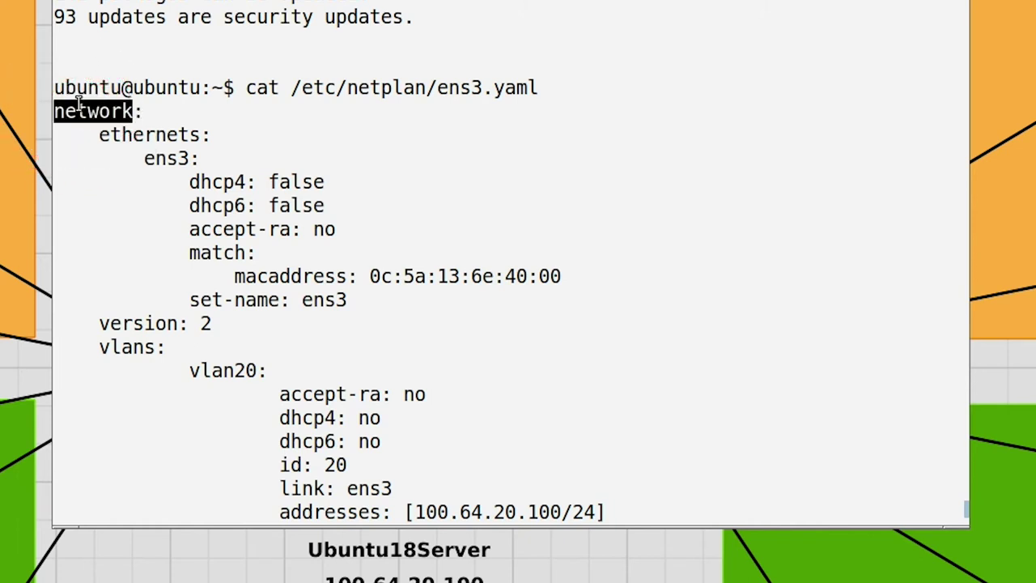
pyautogui.tripleClick(138, 134)
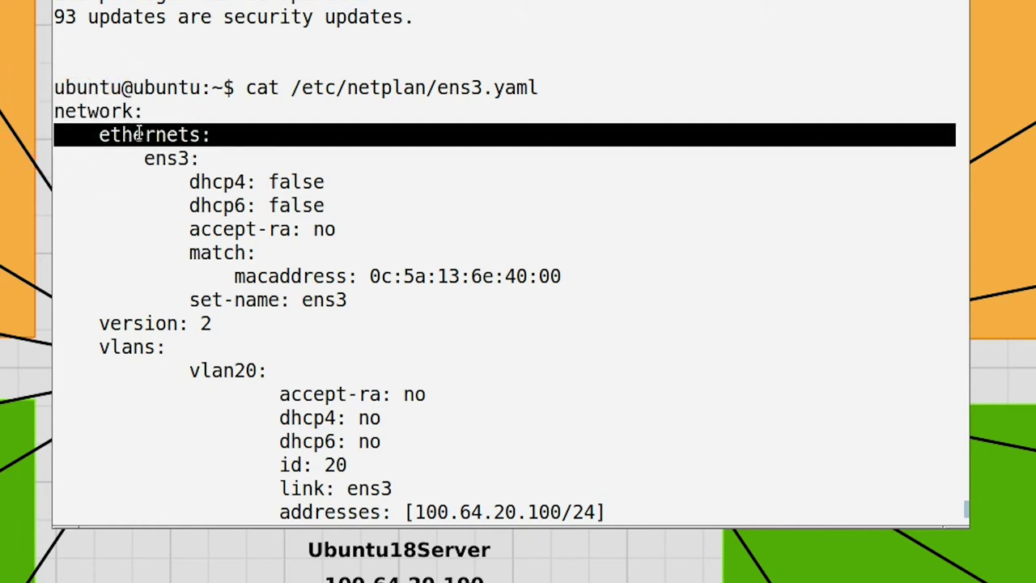
pyautogui.click(170, 162)
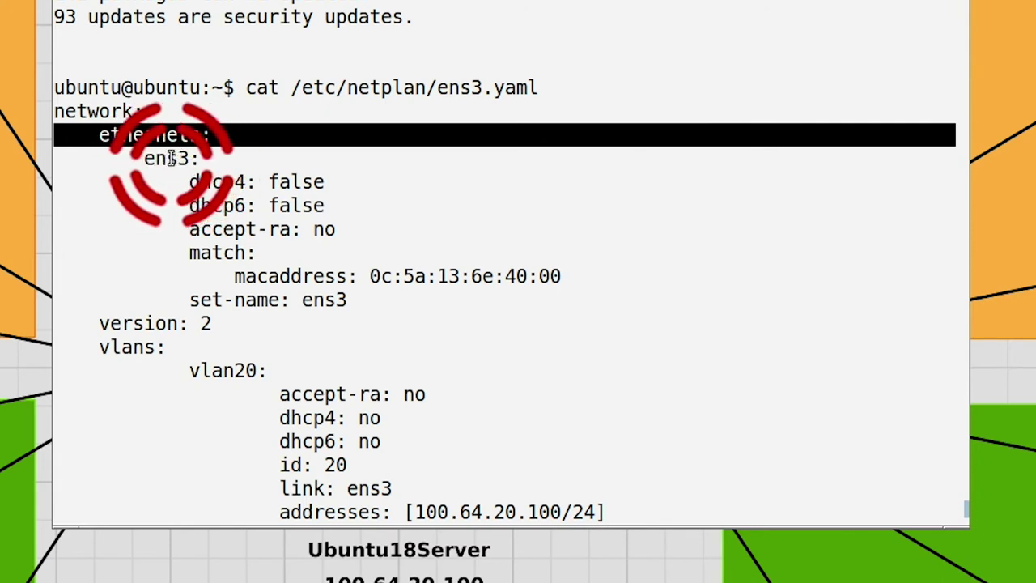
pyautogui.doubleClick(172, 158)
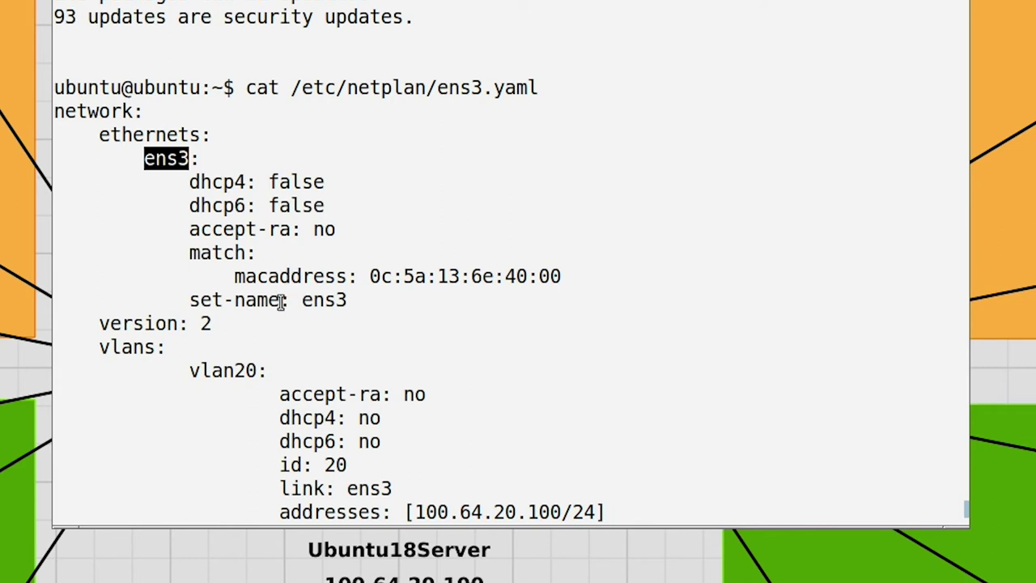
pyautogui.click(253, 199)
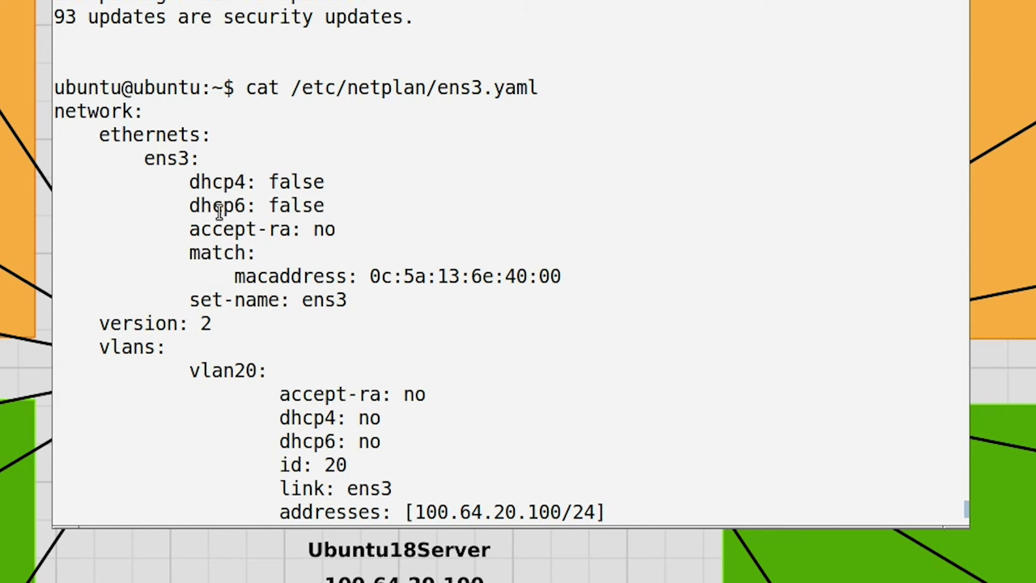
# Examine the vlans section of the netplan output, highlighting the vlan20 name and its id, link and address values.
pyautogui.scroll(-3, 223, 301)
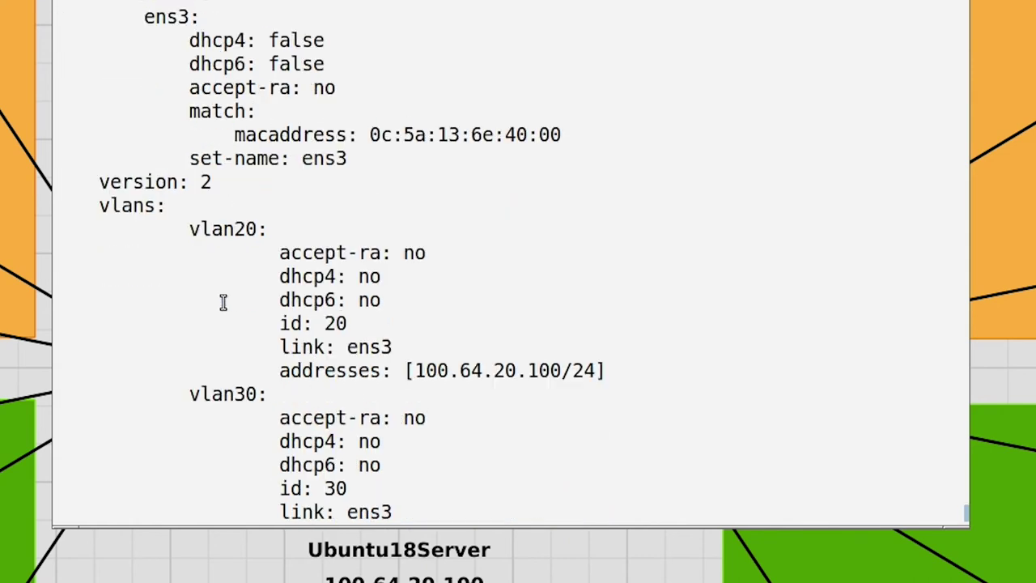
pyautogui.tripleClick(128, 134)
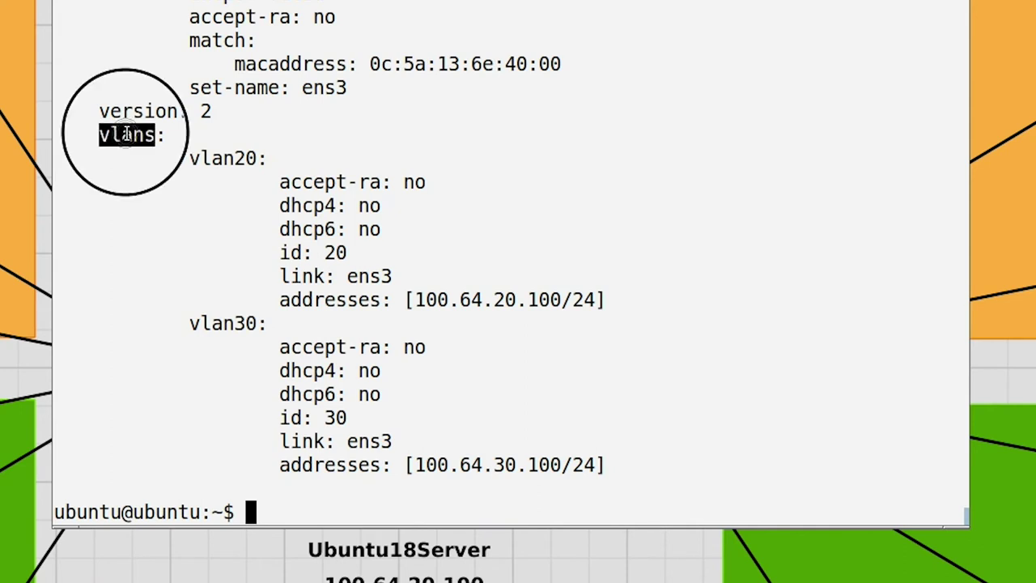
pyautogui.doubleClick(197, 160)
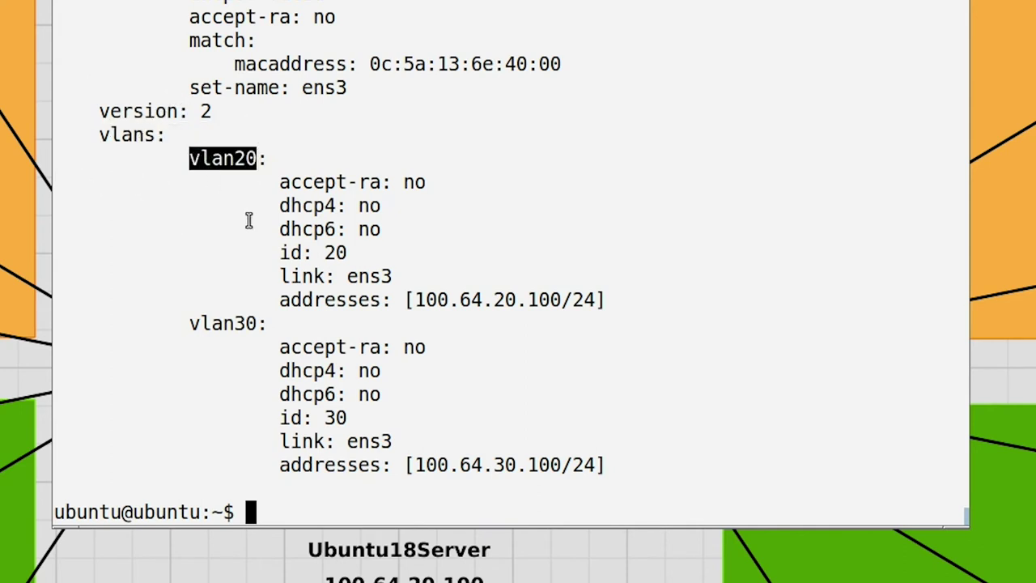
pyautogui.doubleClick(290, 251)
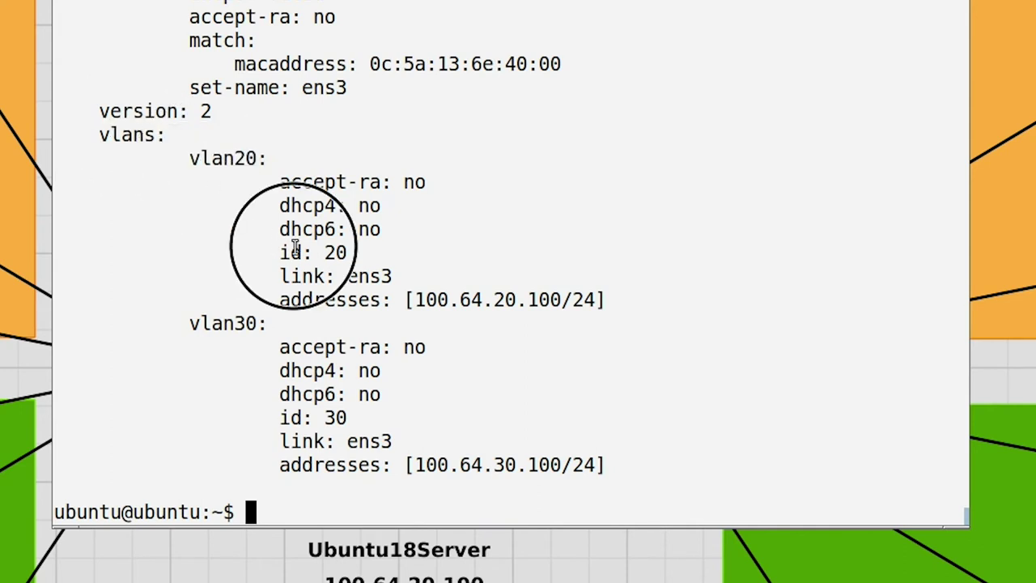
pyautogui.doubleClick(332, 252)
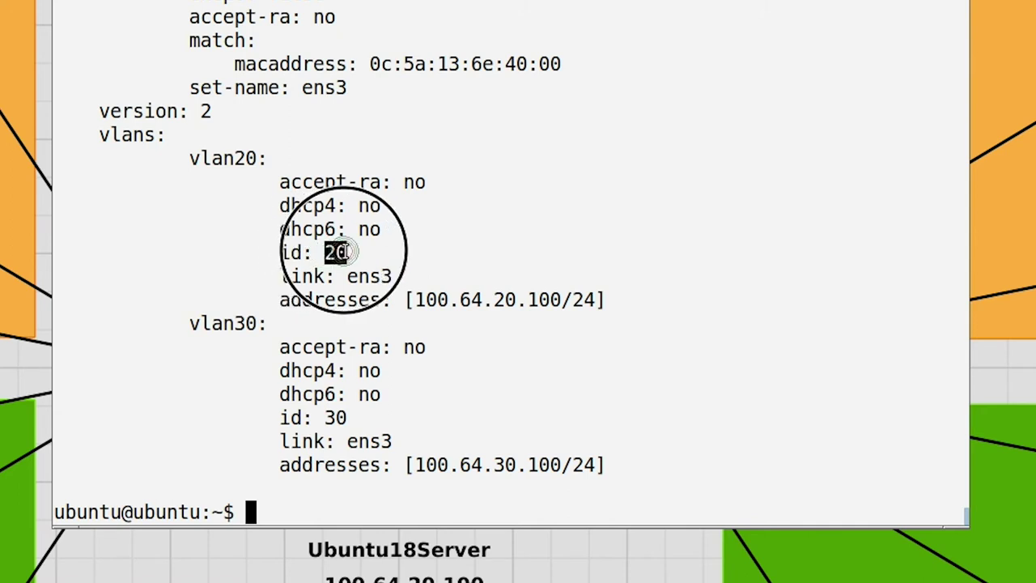
pyautogui.doubleClick(369, 277)
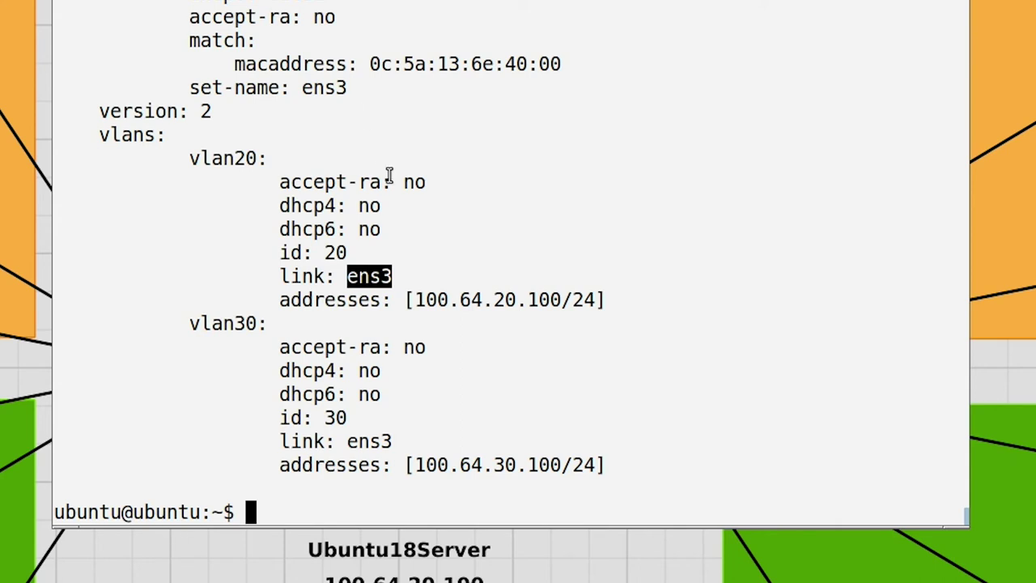
pyautogui.moveTo(413, 302); pyautogui.dragTo(592, 301)
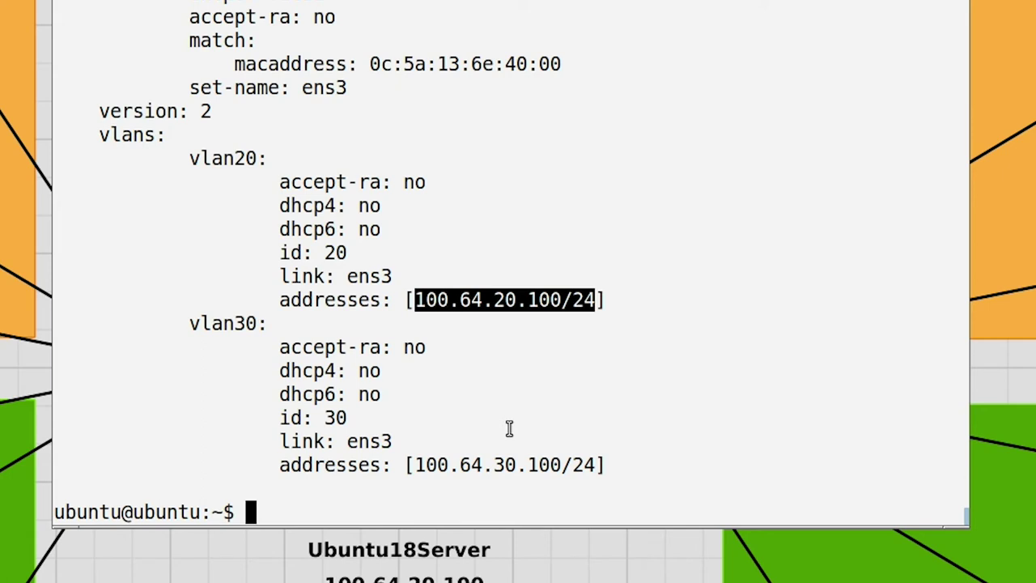
# List the kernel's VLAN devices with sudo cat /proc/net/vlan/config.
pyautogui.write('sudo ')
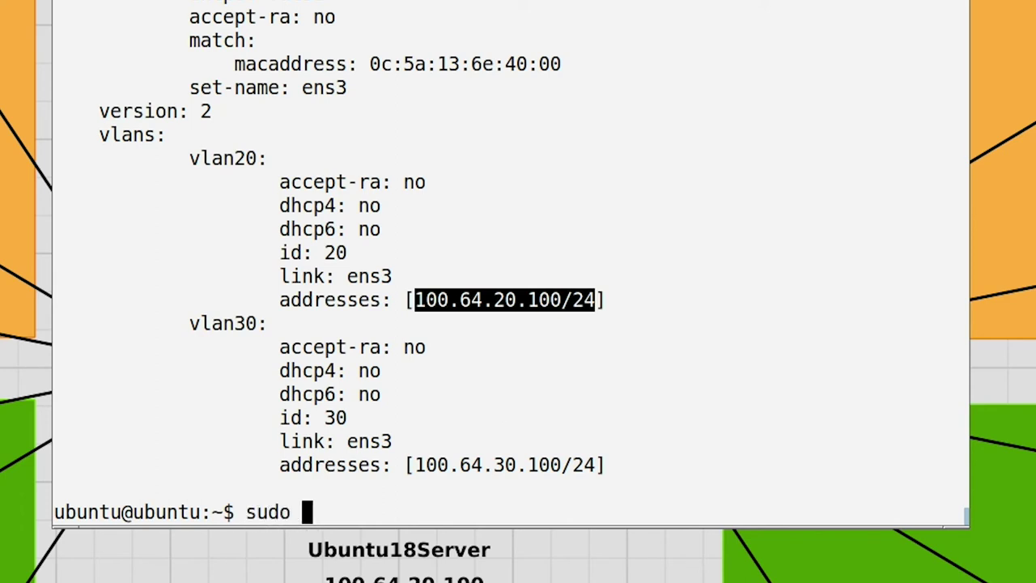
pyautogui.write('cat /pr')
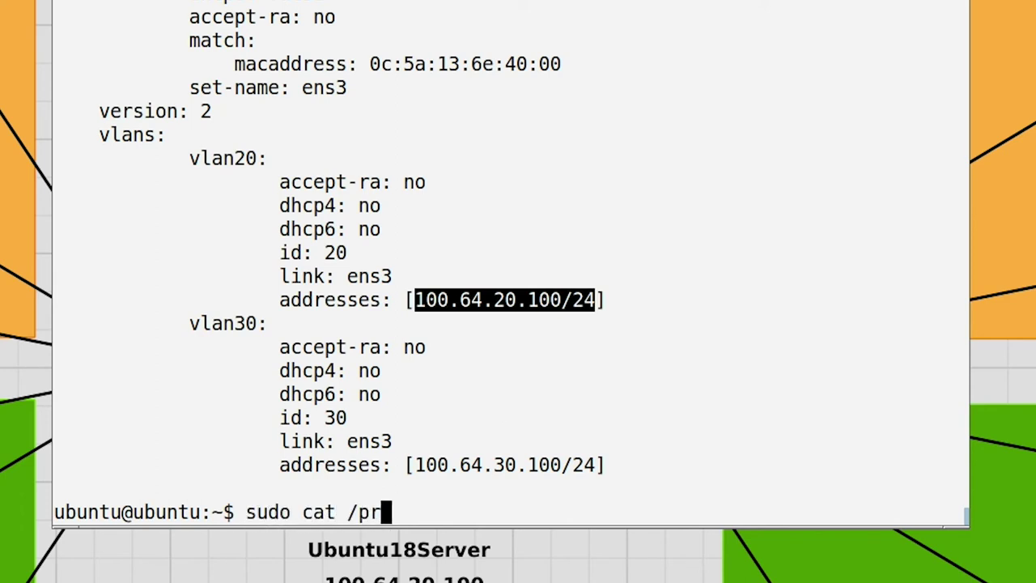
pyautogui.write('oc/net/')
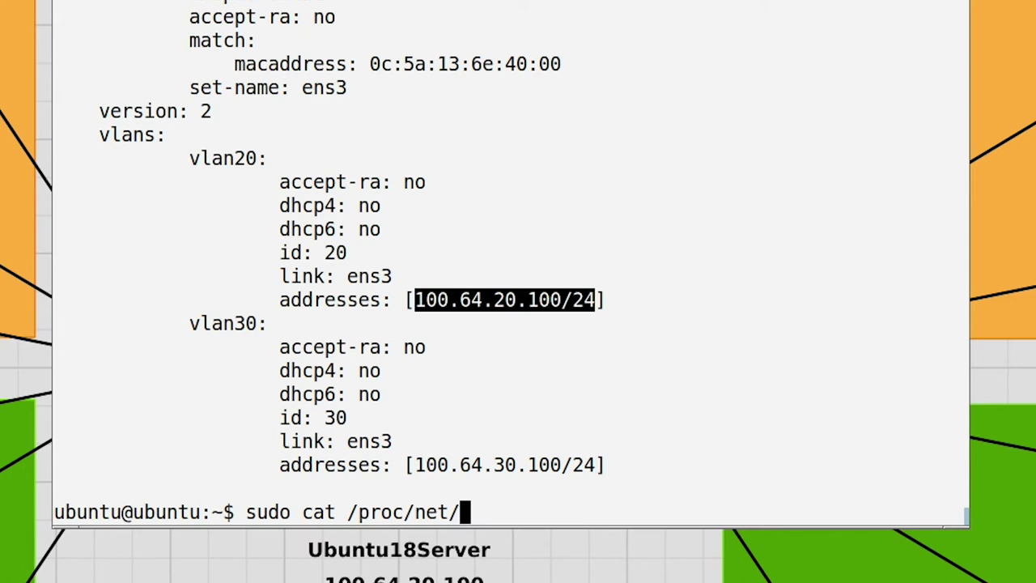
pyautogui.write('vlan/config')
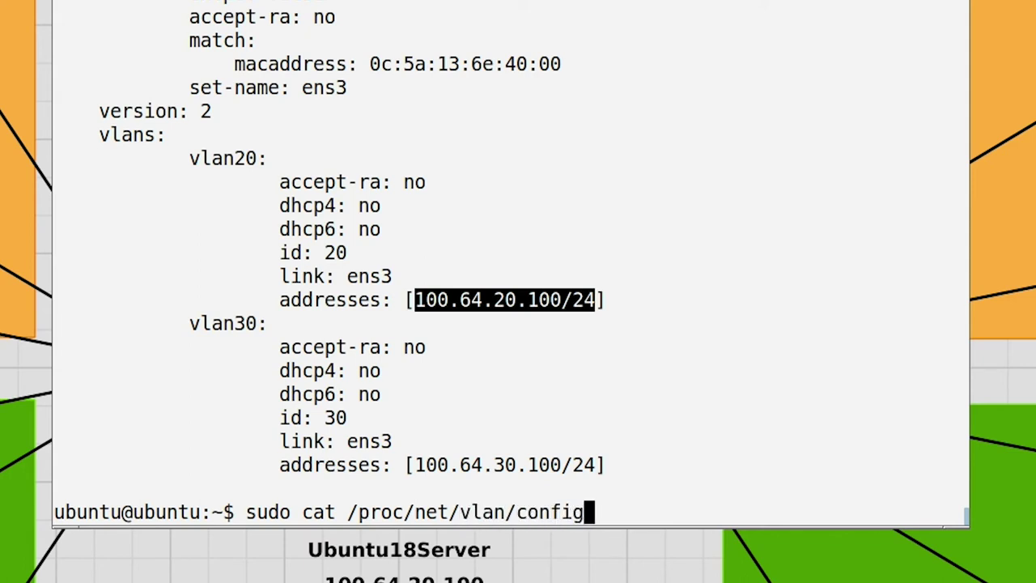
pyautogui.press('Return')
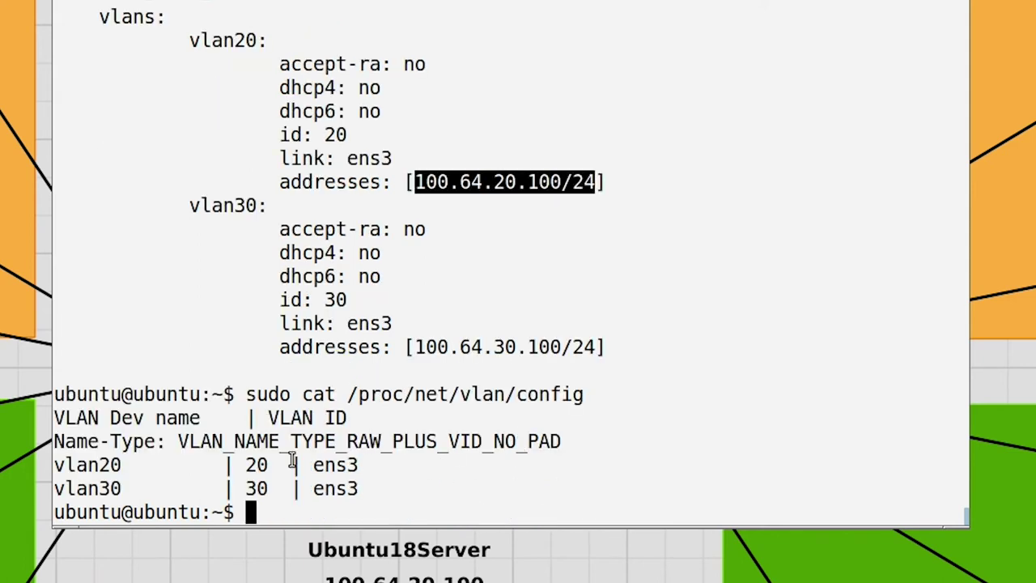
# Highlight the vlan20 and vlan30 device names and the vlan20 row's VLAN ID in the VLAN config output.
pyautogui.click(70, 475)
pyautogui.doubleClick(70, 473)
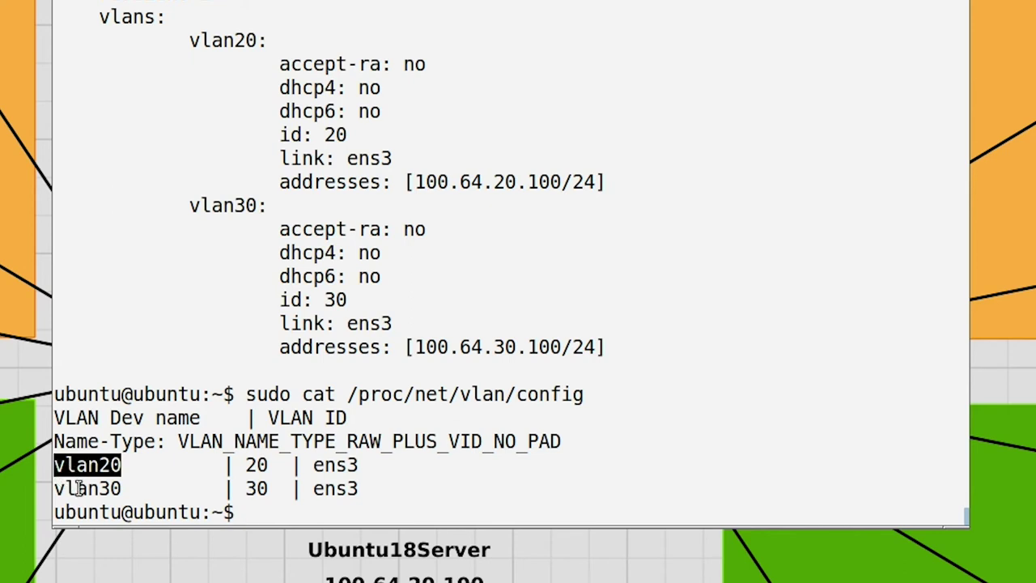
pyautogui.doubleClick(98, 485)
pyautogui.click(252, 462)
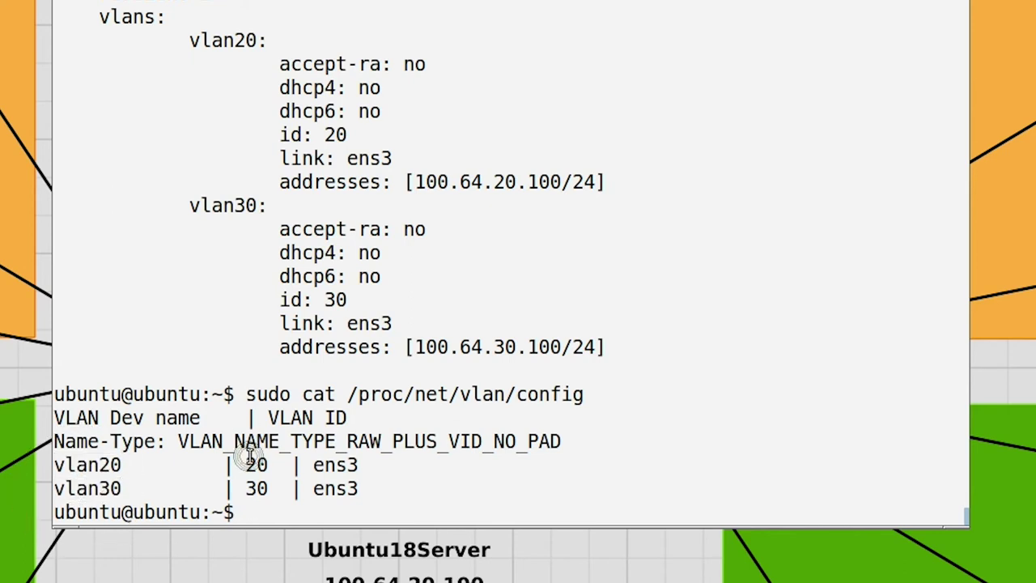
pyautogui.doubleClick(258, 465)
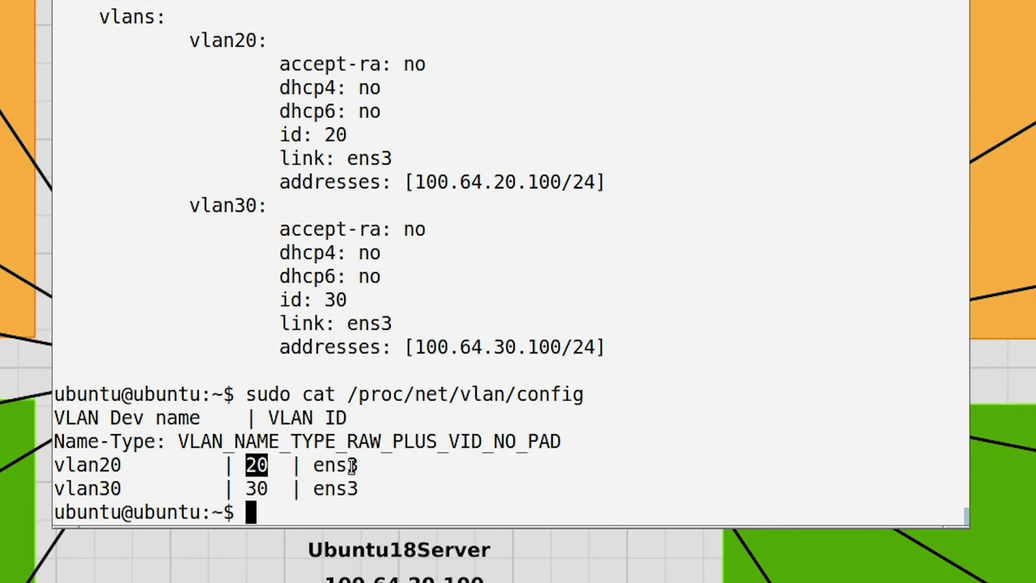
# Run ip address list vlan20 and highlight the interface's IPv4 address with its prefix.
pyautogui.write('ip add')
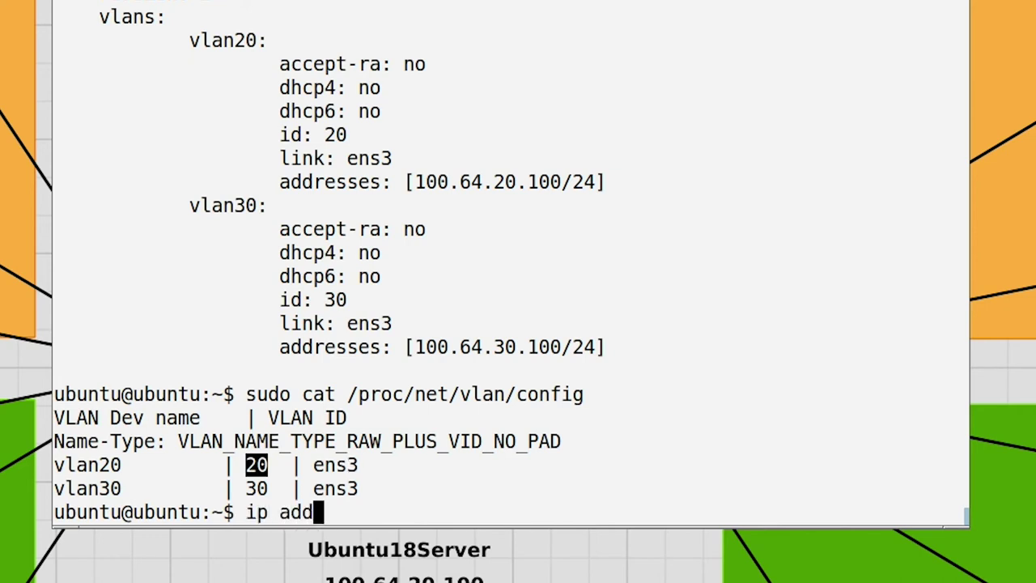
pyautogui.write('ress list vlan20')
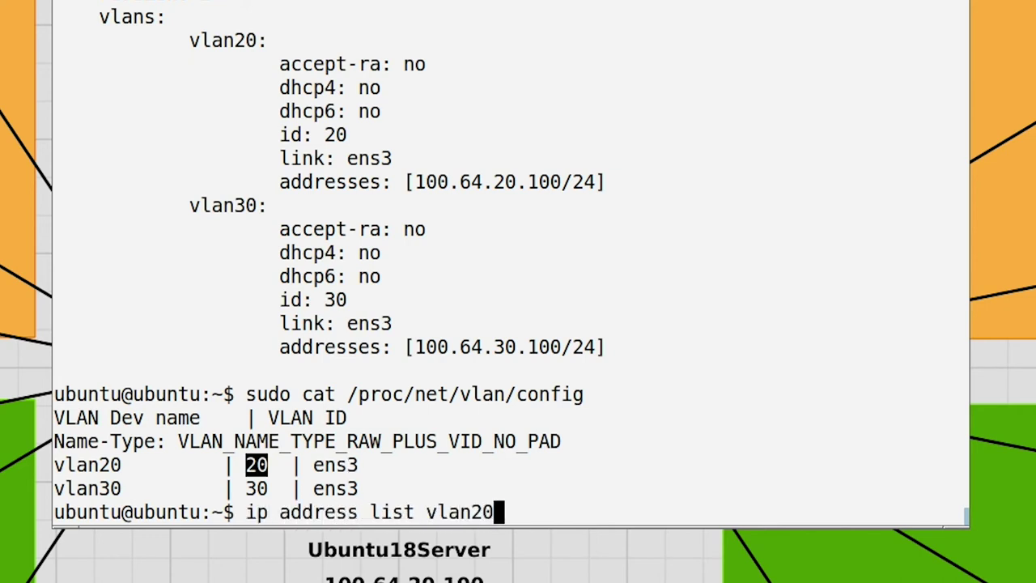
pyautogui.press('Return')
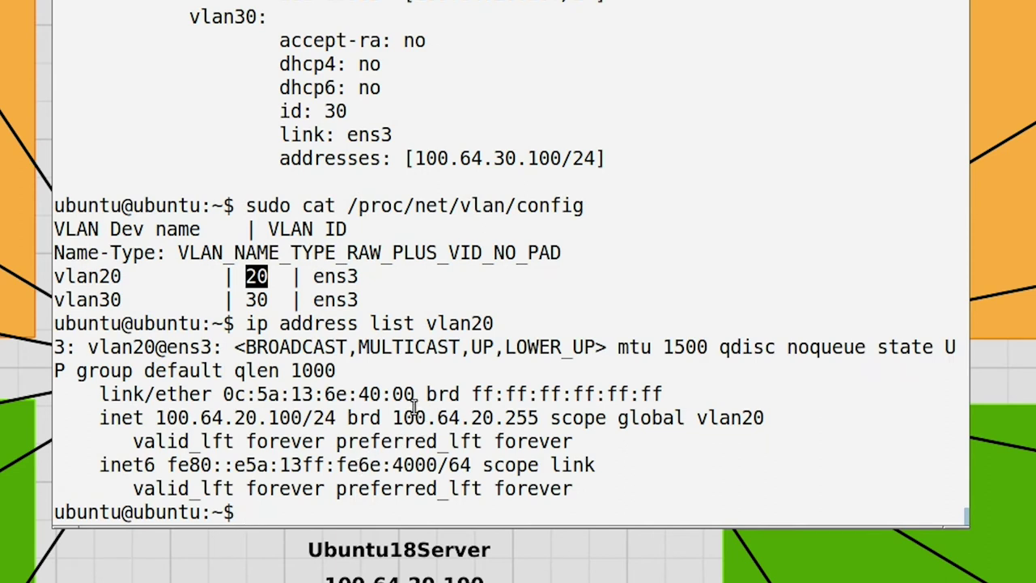
pyautogui.click(290, 417)
pyautogui.doubleClick(290, 418)
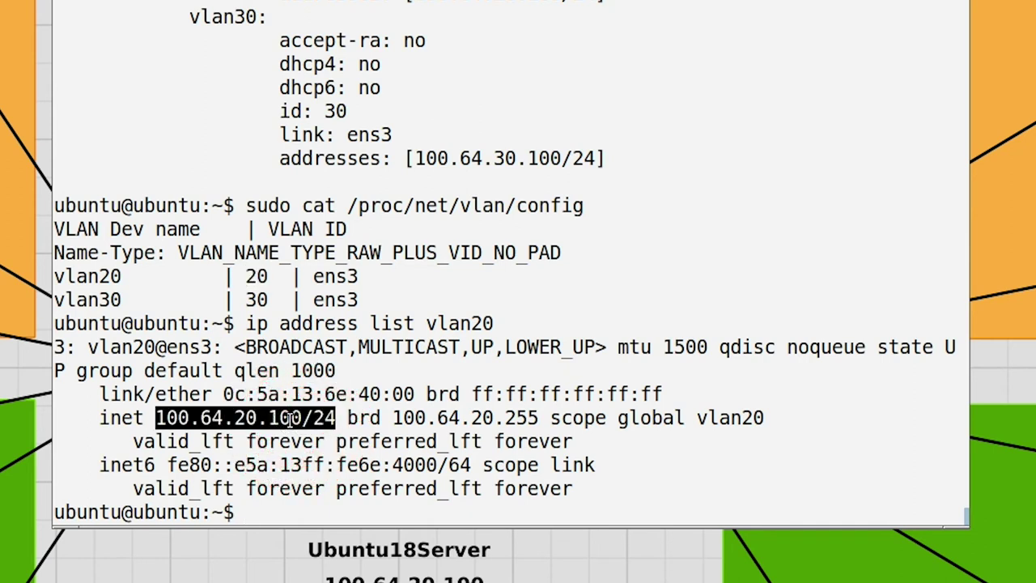
# Highlight the vlan20 label on the inet line and the vlan20@ens3 interface name in the address output.
pyautogui.doubleClick(736, 417)
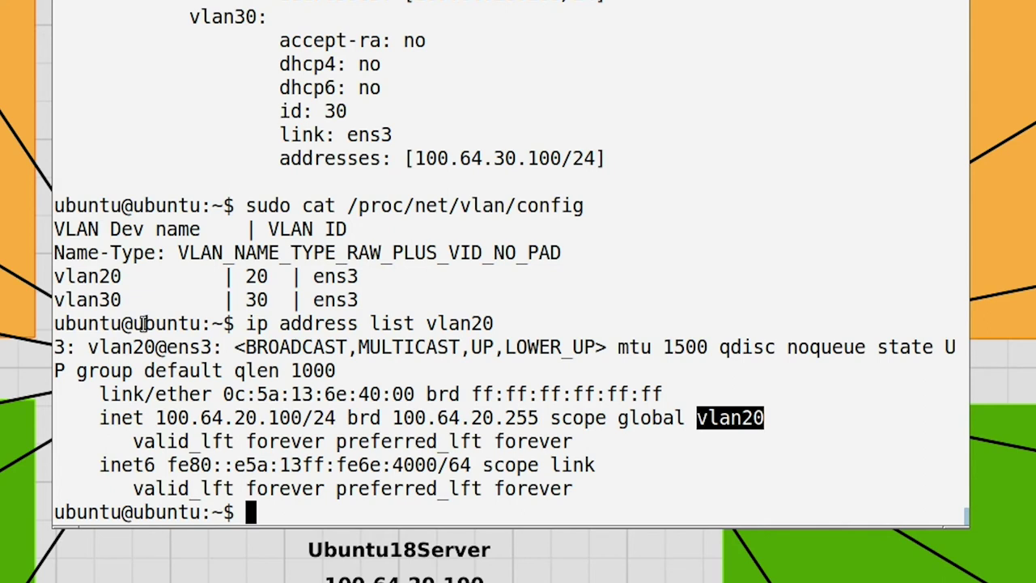
pyautogui.doubleClick(139, 348)
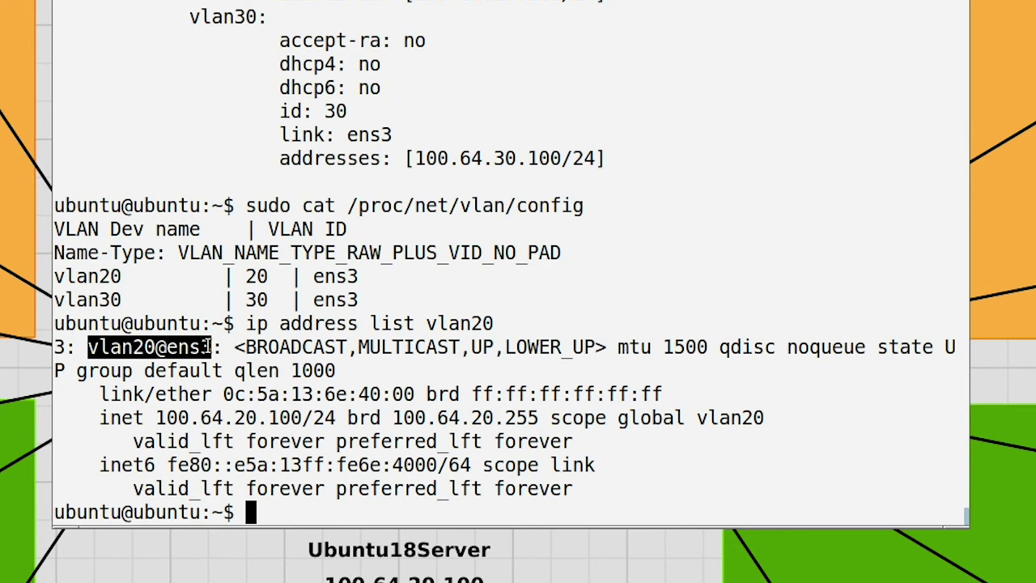
# Ping 100.64.20.1 from the Ubuntu server and stop the ping after a few packets.
pyautogui.write('pi')
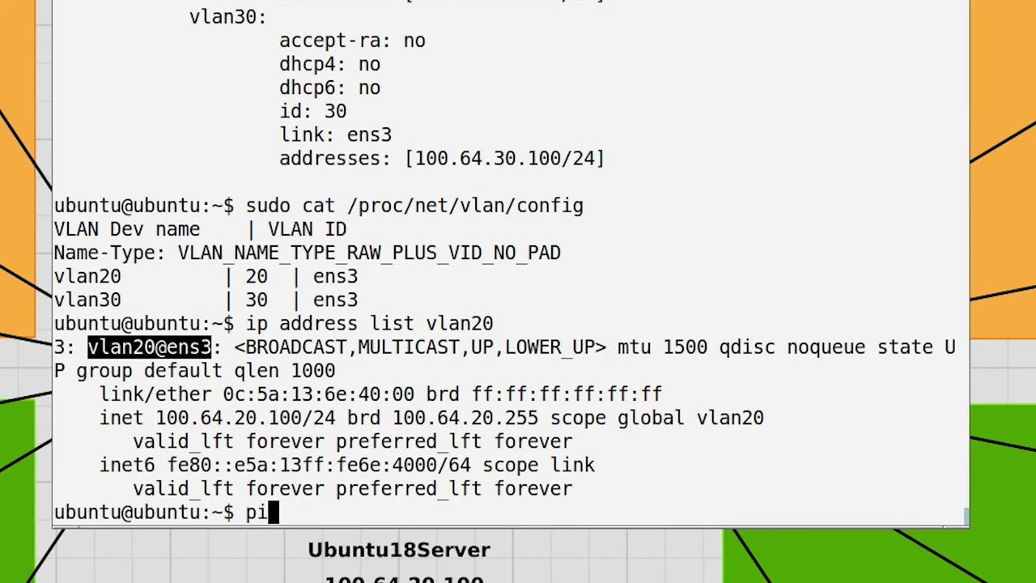
pyautogui.write('ng 100.')
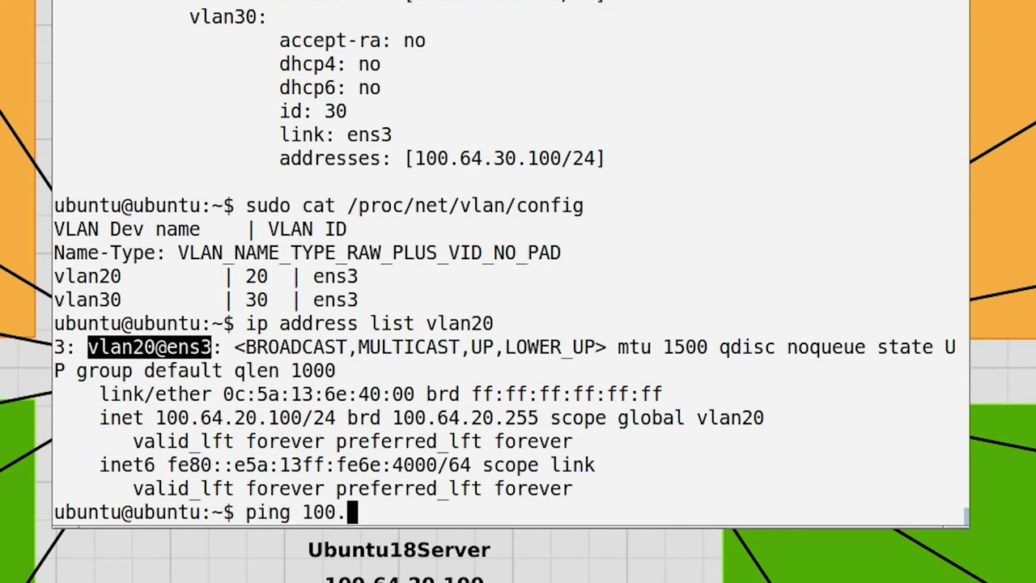
pyautogui.write('64.20.1')
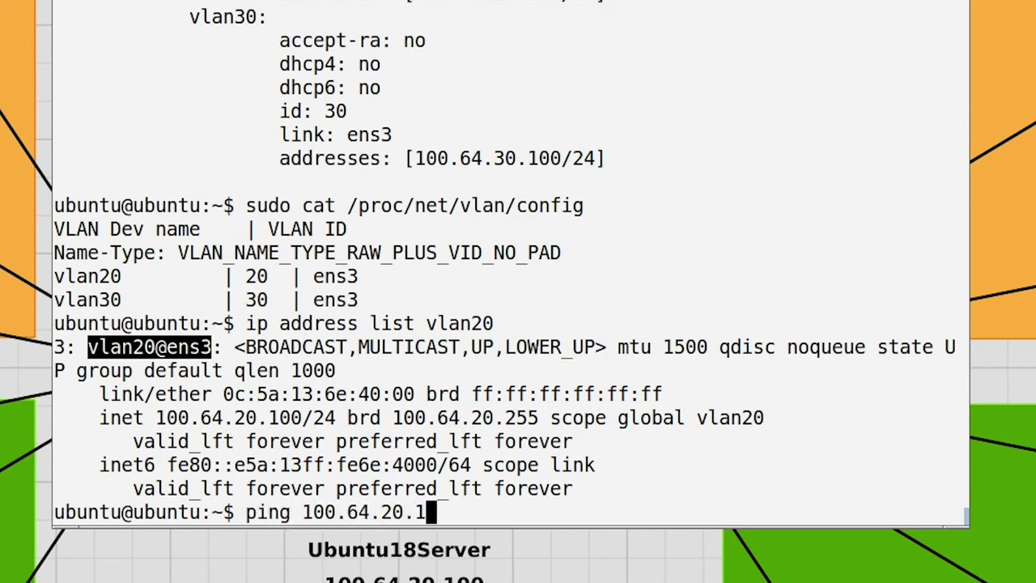
pyautogui.press('Return')
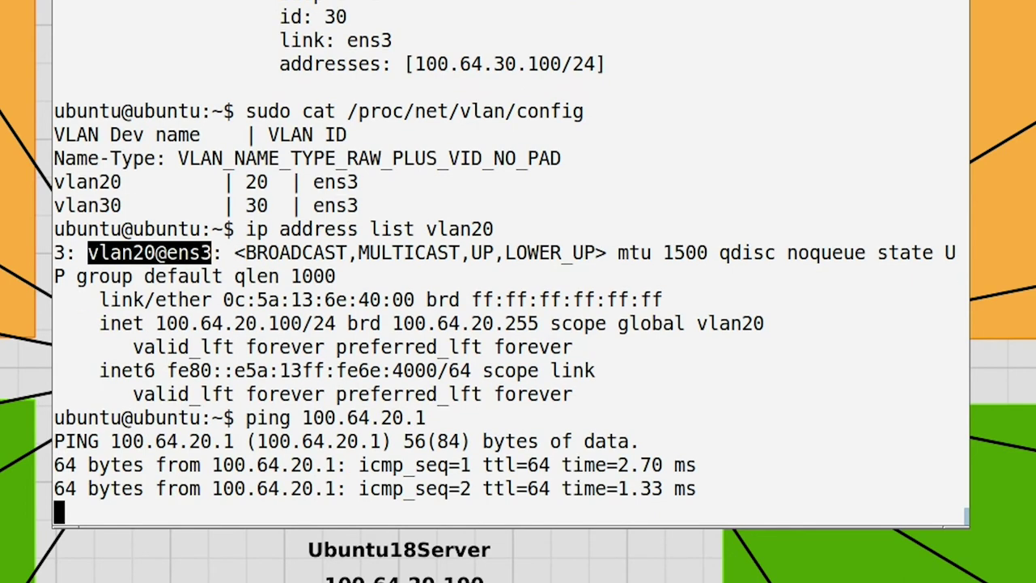
pyautogui.hotkey('ctrl', 'c')
# Ping 100.64.30.12 from the Ubuntu server with a count of 5 packets.
pyautogui.write('ping ')
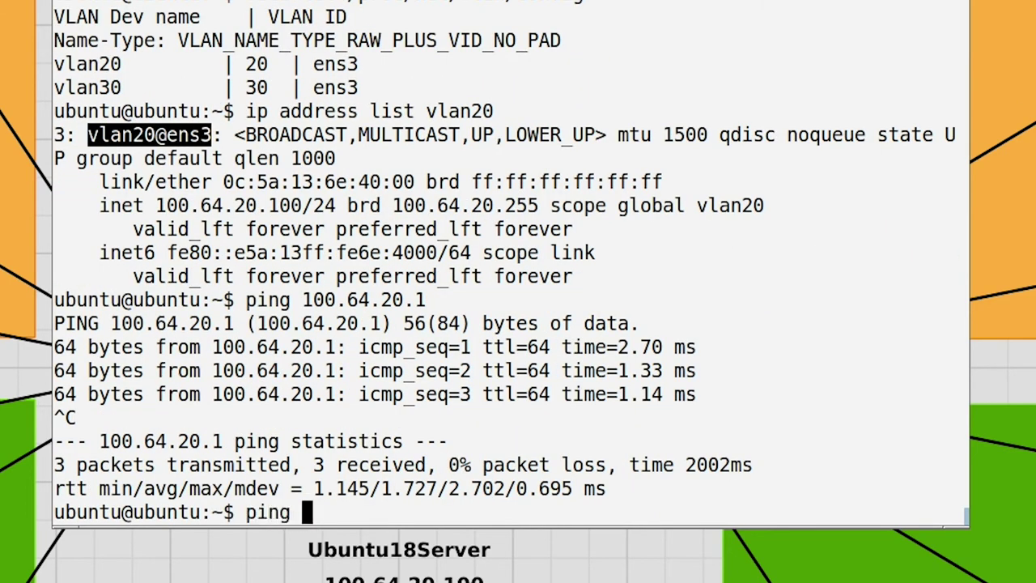
pyautogui.write('-c 5 100.')
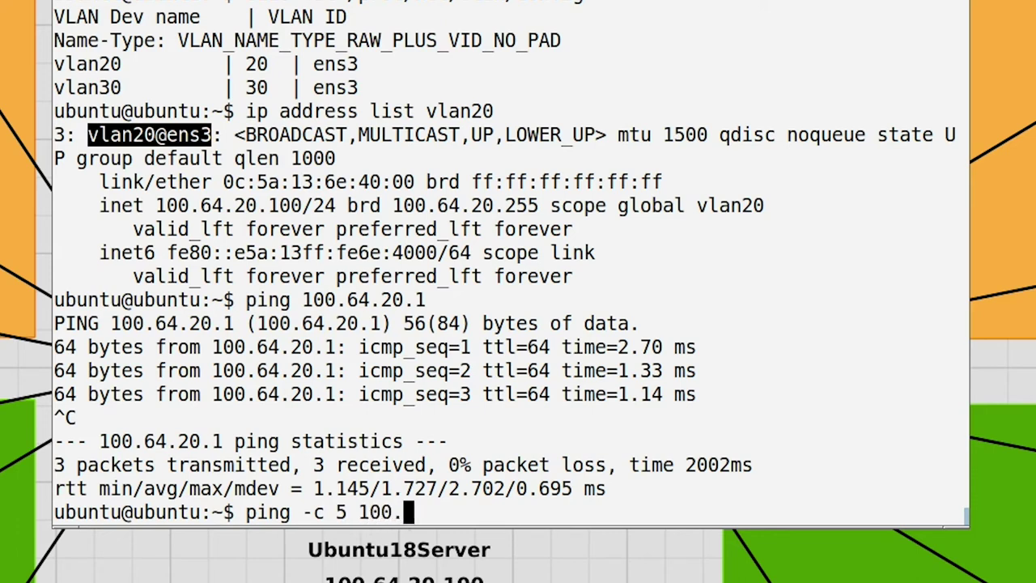
pyautogui.write('64.30.12')
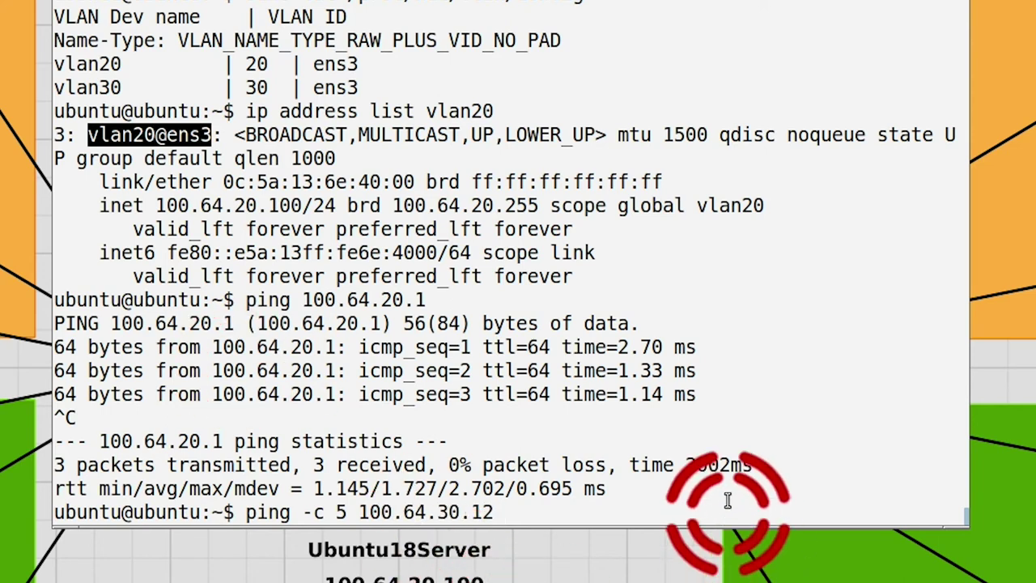
pyautogui.press('Return')
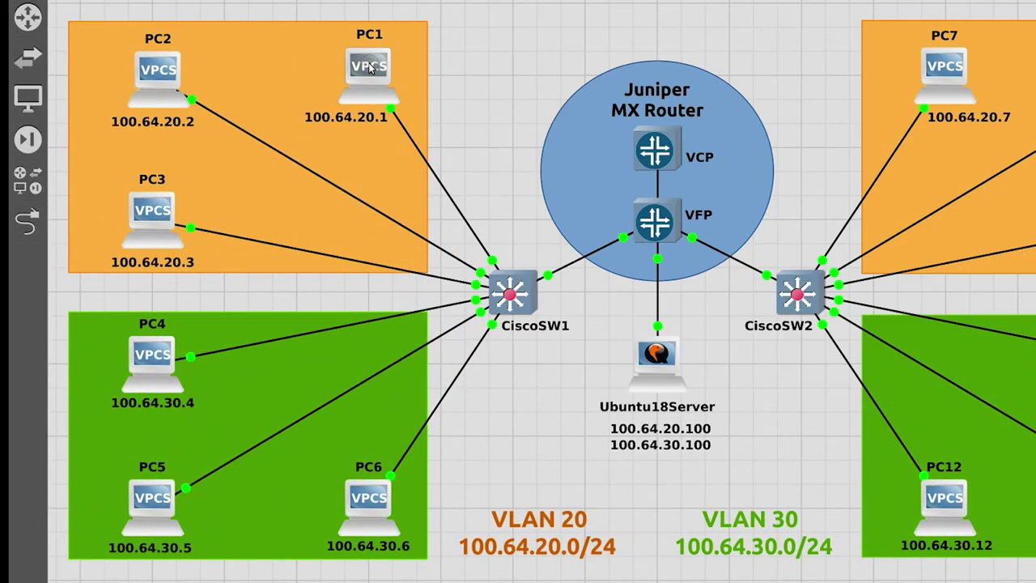
# Open PC1's console and ping the server's VLAN 20 address, 100.64.20.100.
pyautogui.doubleClick(370, 69)
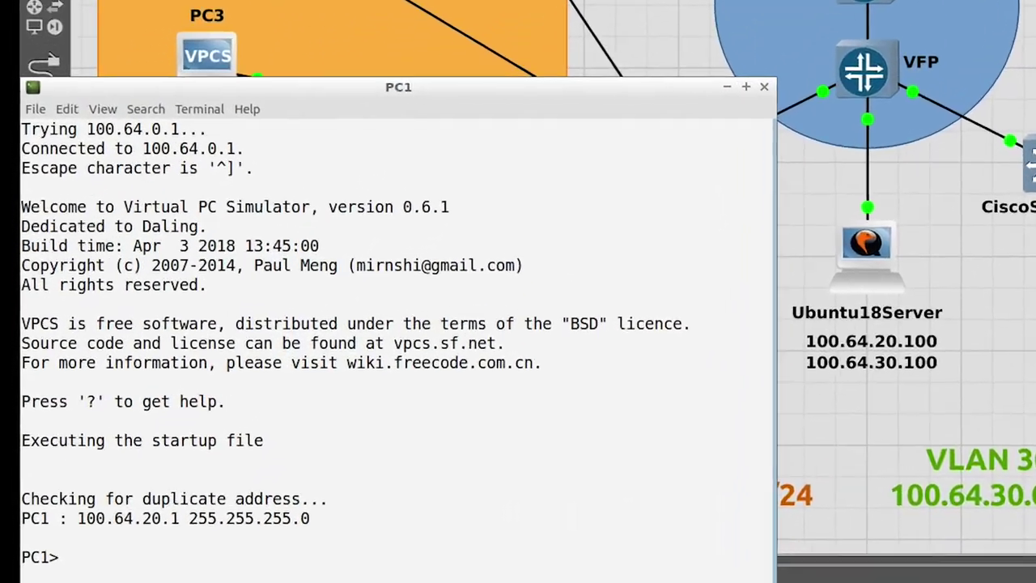
pyautogui.write('ping ')
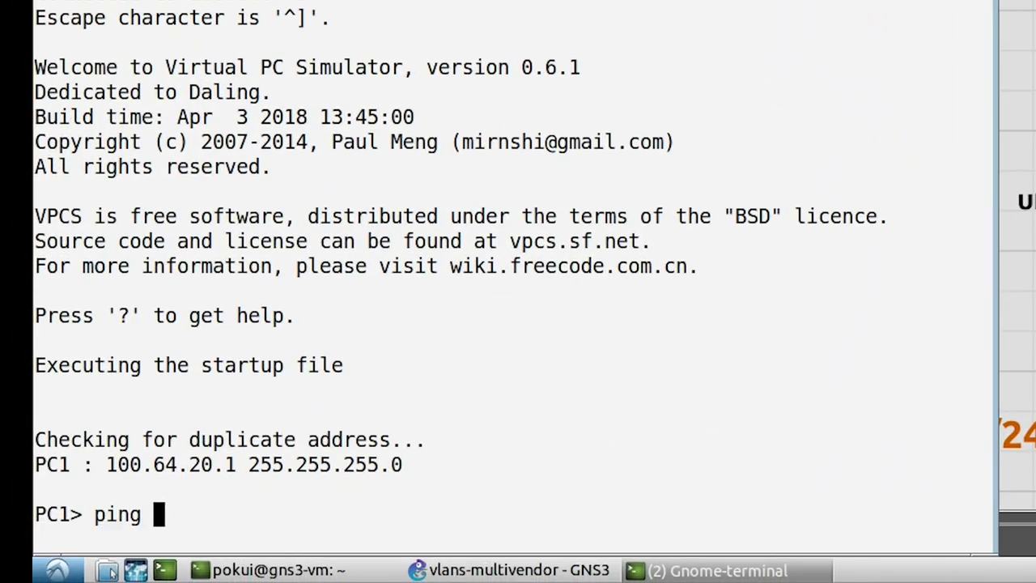
pyautogui.write('100.64.')
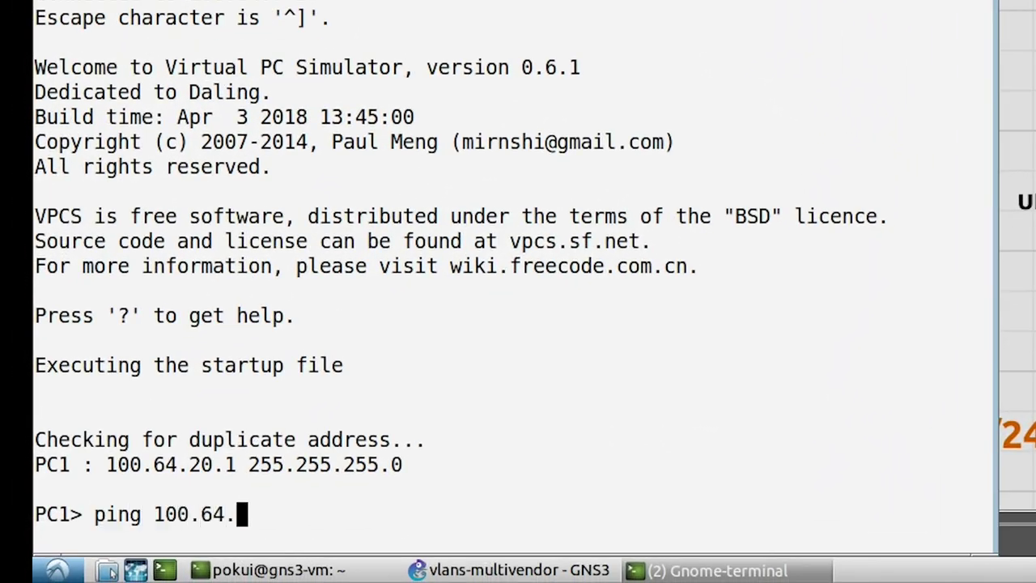
pyautogui.write('20.100')
pyautogui.press('Return')
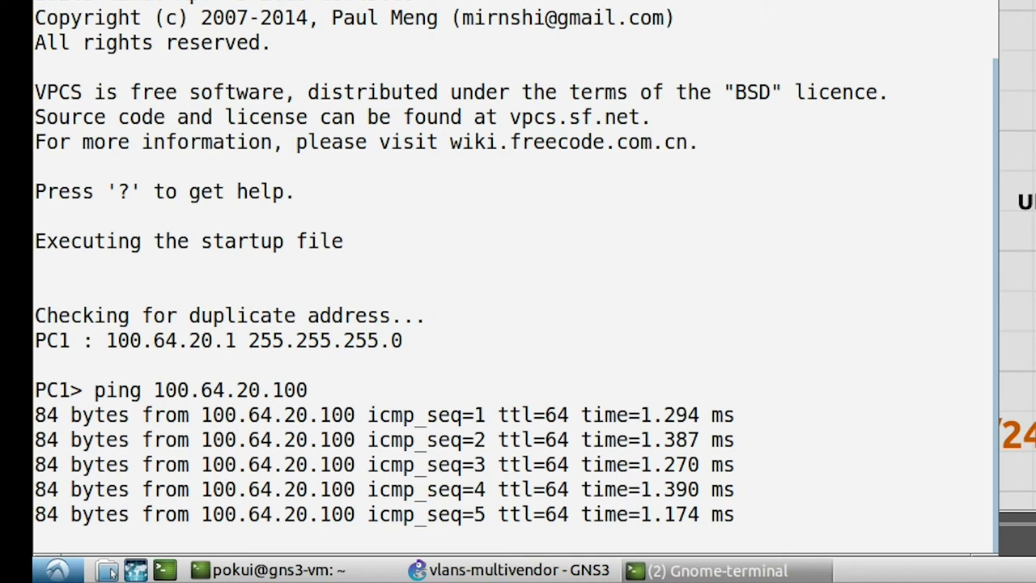
# Ping the server's VLAN 30 address, 100.64.30.100, from PC1.
pyautogui.write('ping')
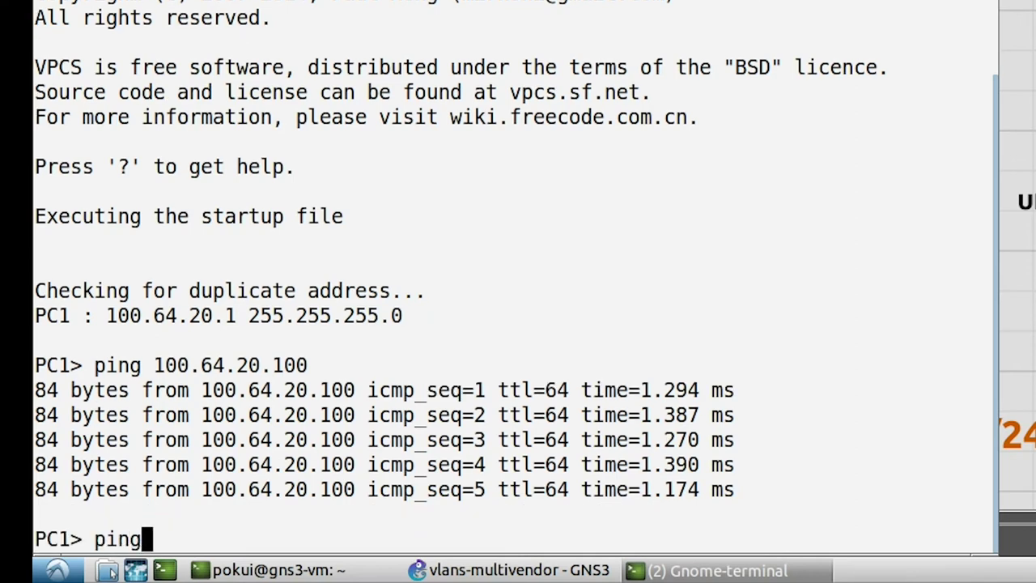
pyautogui.write(' 100.64')
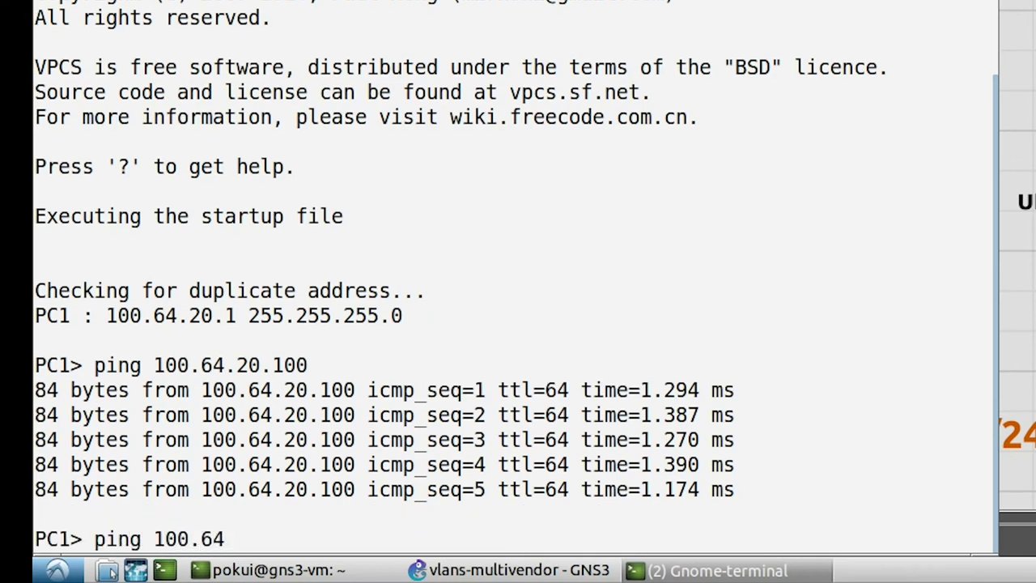
pyautogui.write('.30.100')
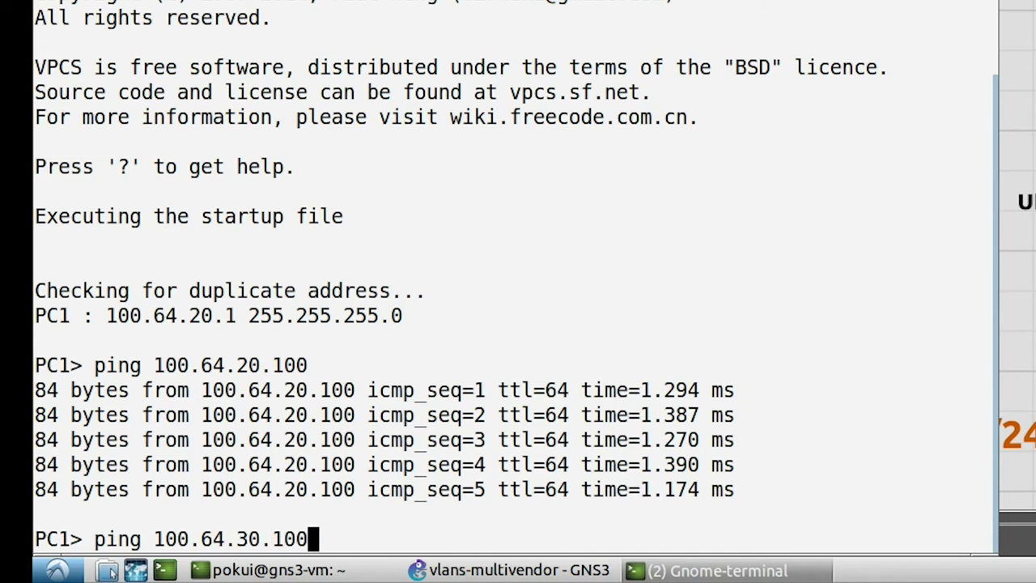
pyautogui.press('Return')
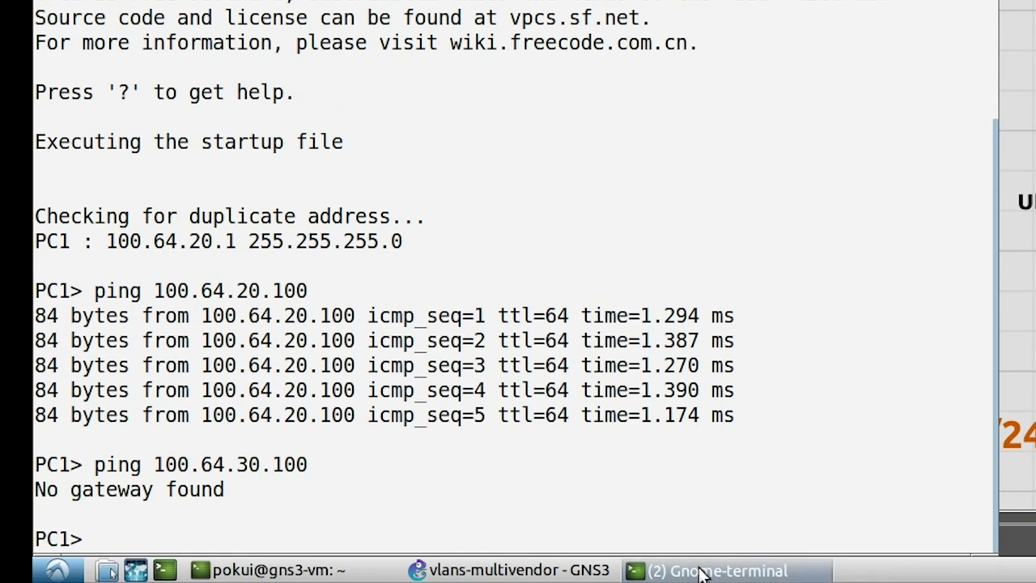
# Open PC12's console from the topology and ping the server's VLAN 30 address, 100.64.30.100.
pyautogui.click(671, 570)
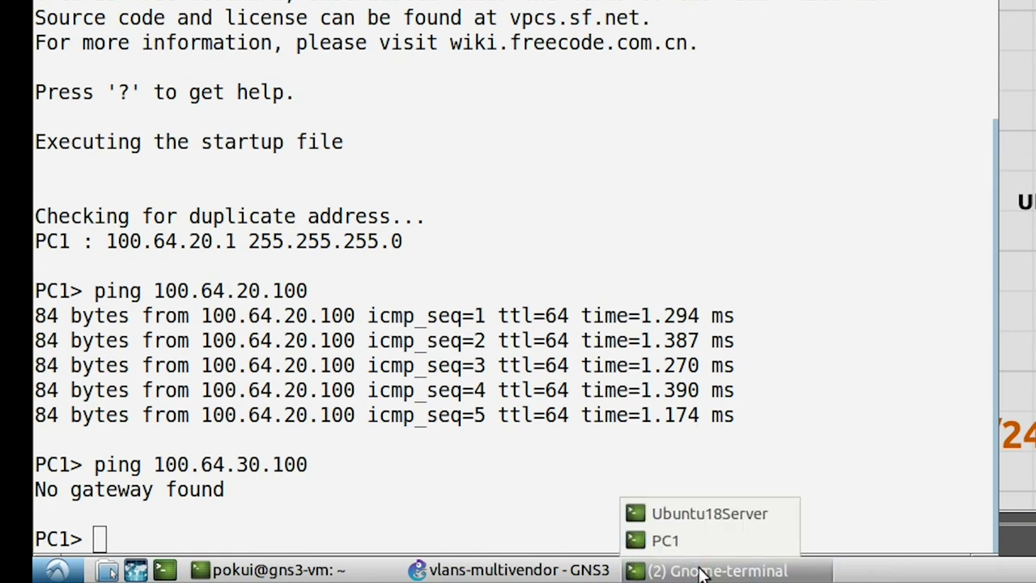
pyautogui.click(697, 515)
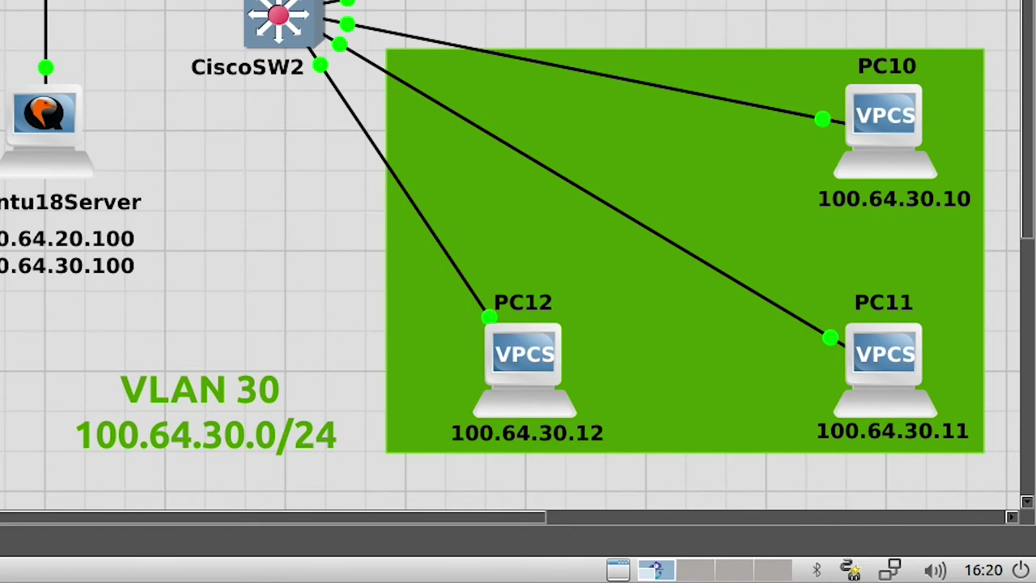
pyautogui.doubleClick(532, 360)
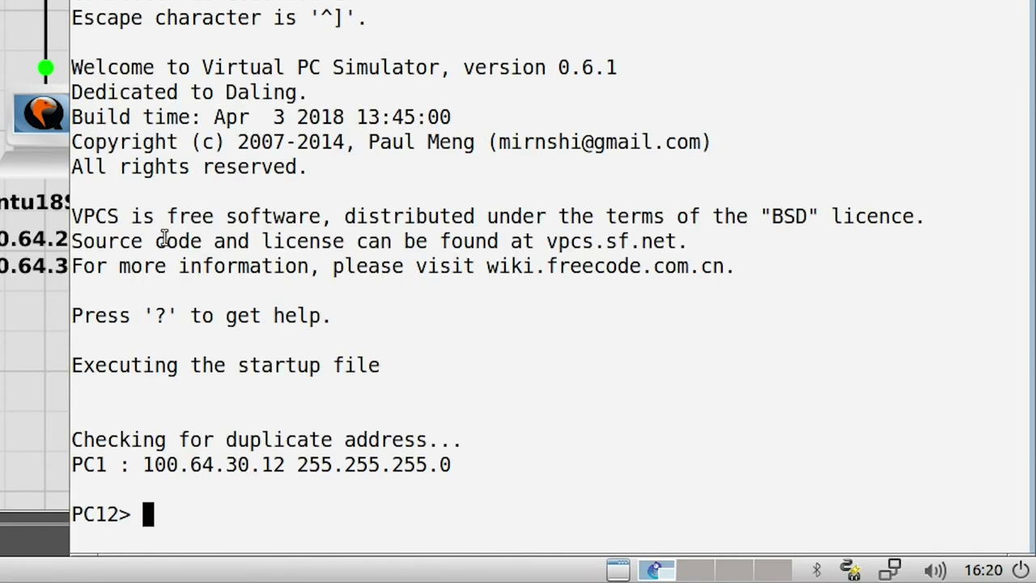
pyautogui.write('ping 10')
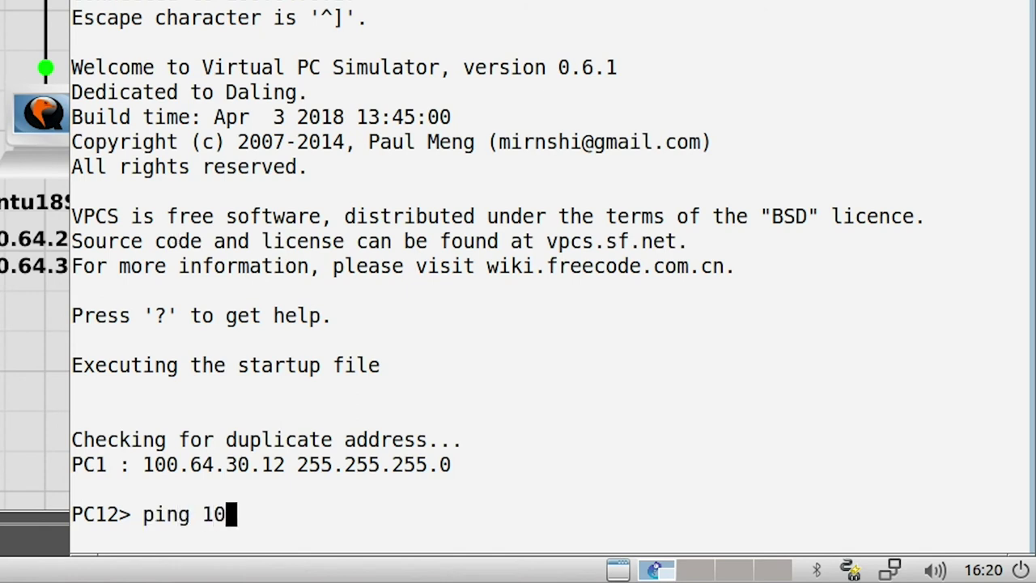
pyautogui.write('0.6')
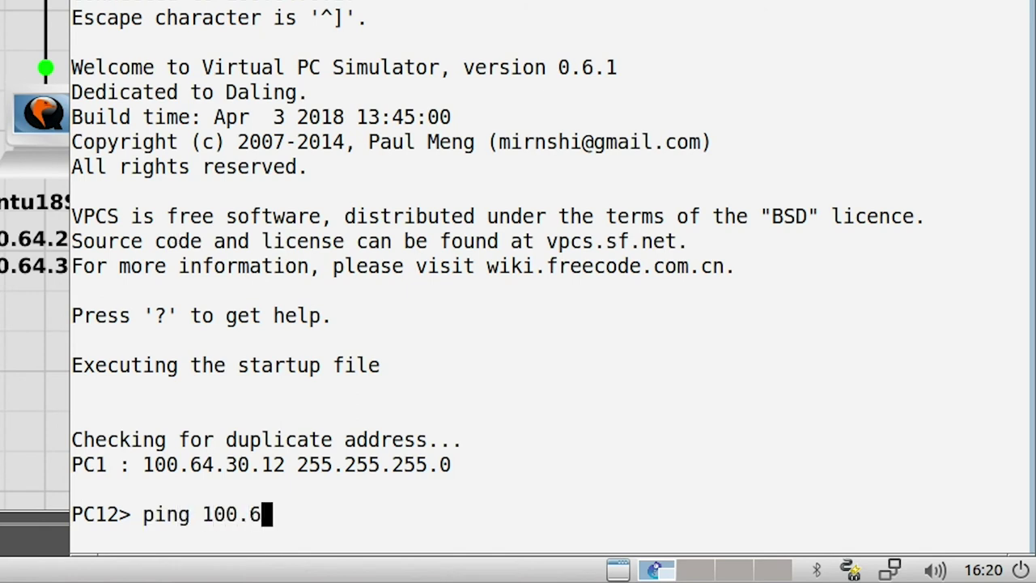
pyautogui.write('4.30.100')
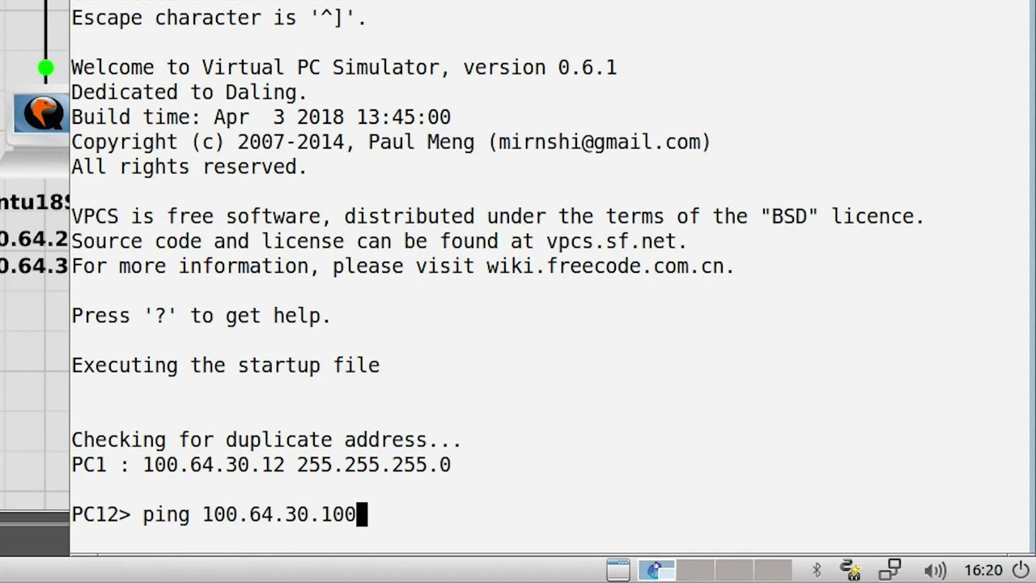
pyautogui.press('Return')
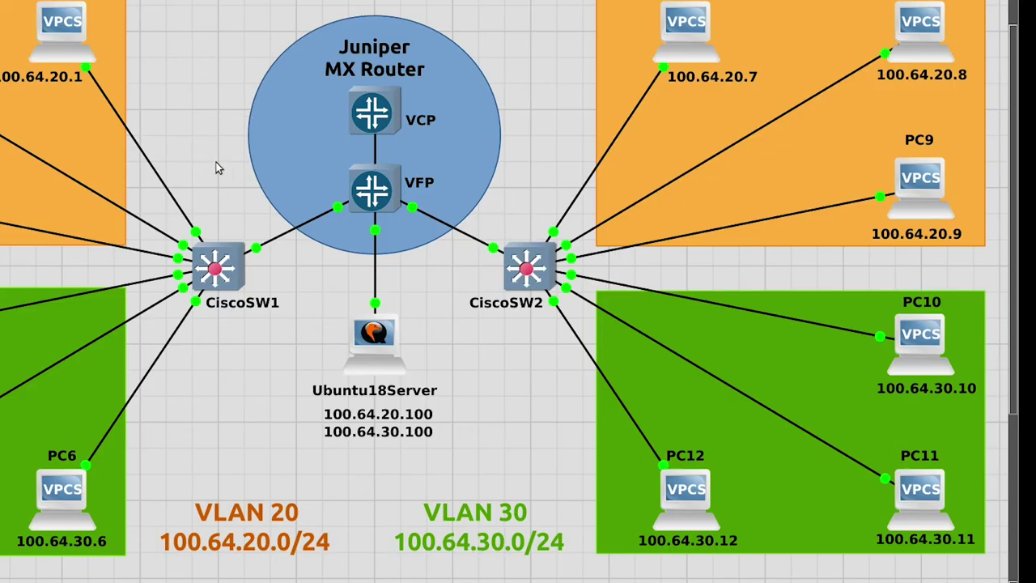
# Delete the link between PC1 and CiscoSW1 and the link between PC12 and CiscoSW2.
pyautogui.rightClick(166, 194)
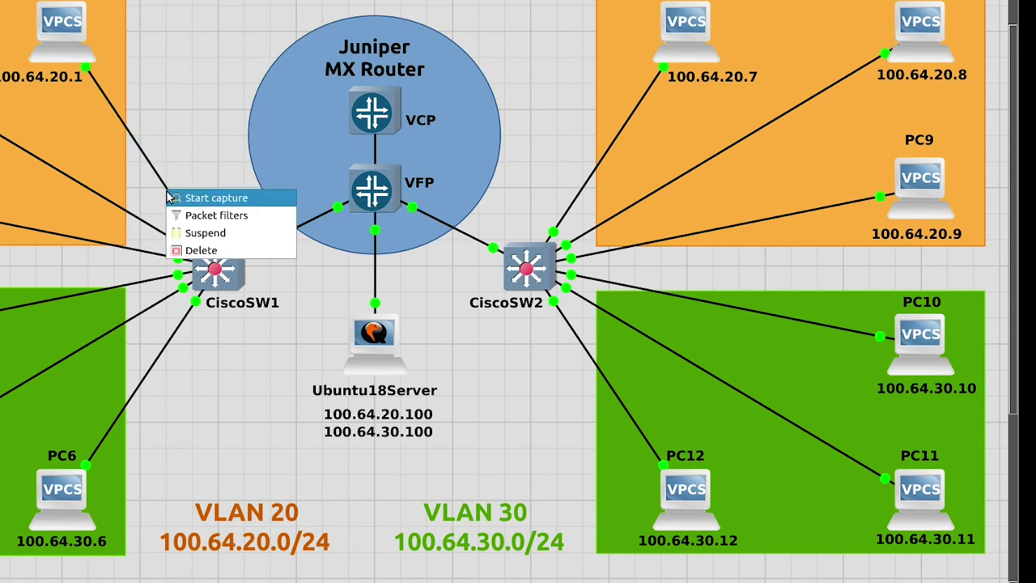
pyautogui.click(195, 251)
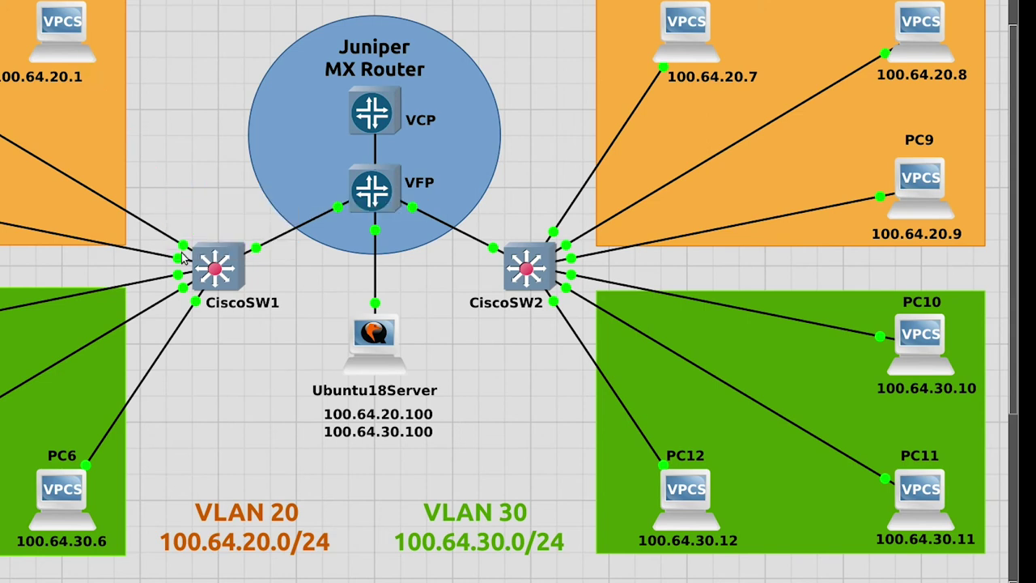
pyautogui.rightClick(630, 422)
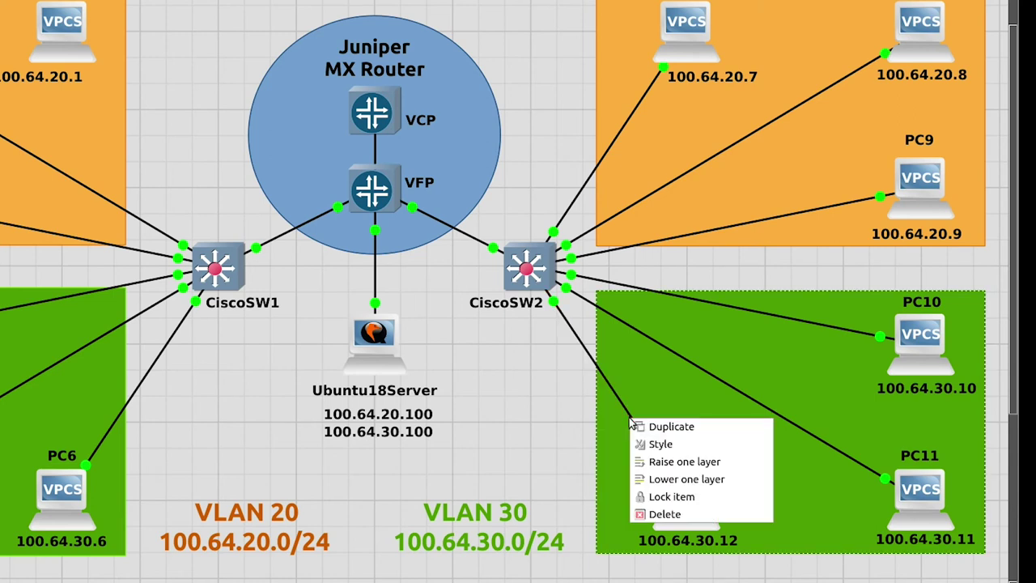
pyautogui.click(653, 515)
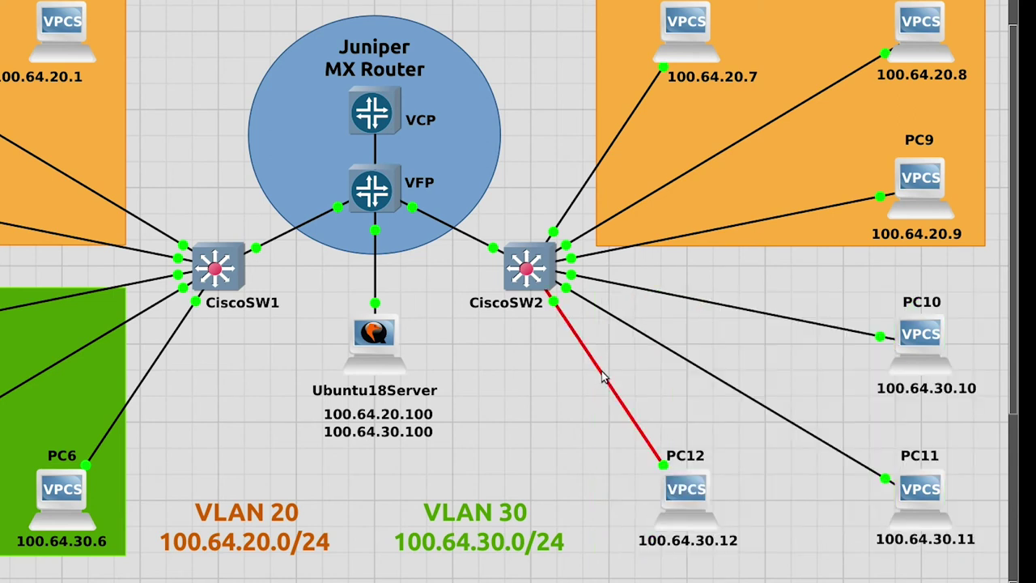
pyautogui.rightClick(602, 377)
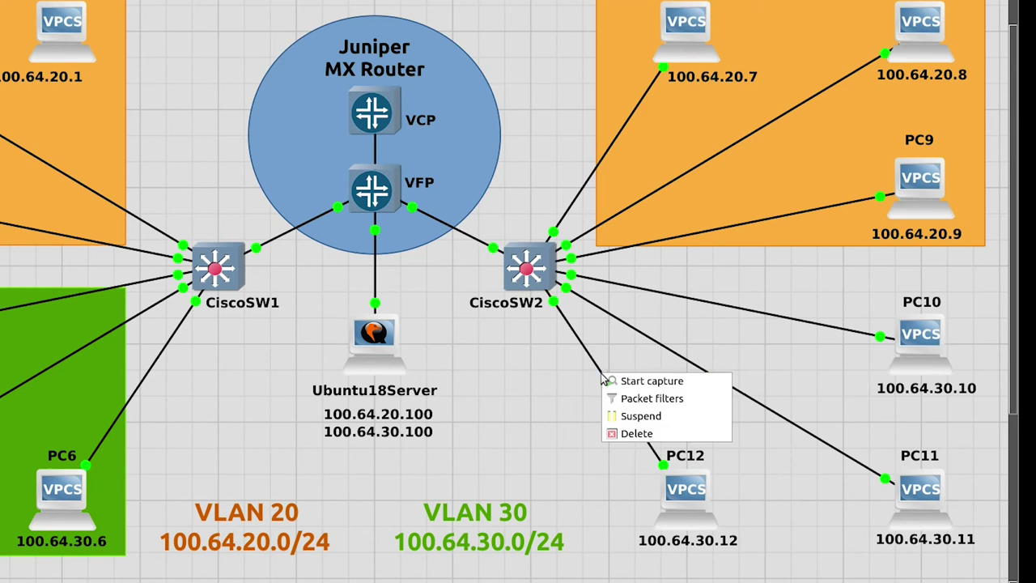
pyautogui.click(624, 436)
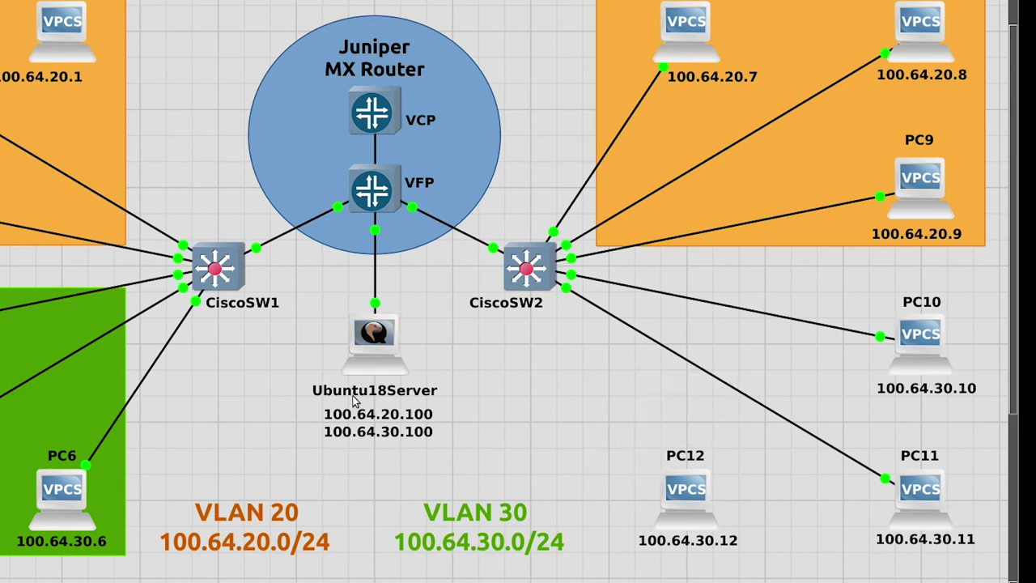
# Duplicate the green rectangle around PC4, PC5 and PC6 and move the copy behind PC10, PC11 and PC12.
pyautogui.rightClick(4, 374)
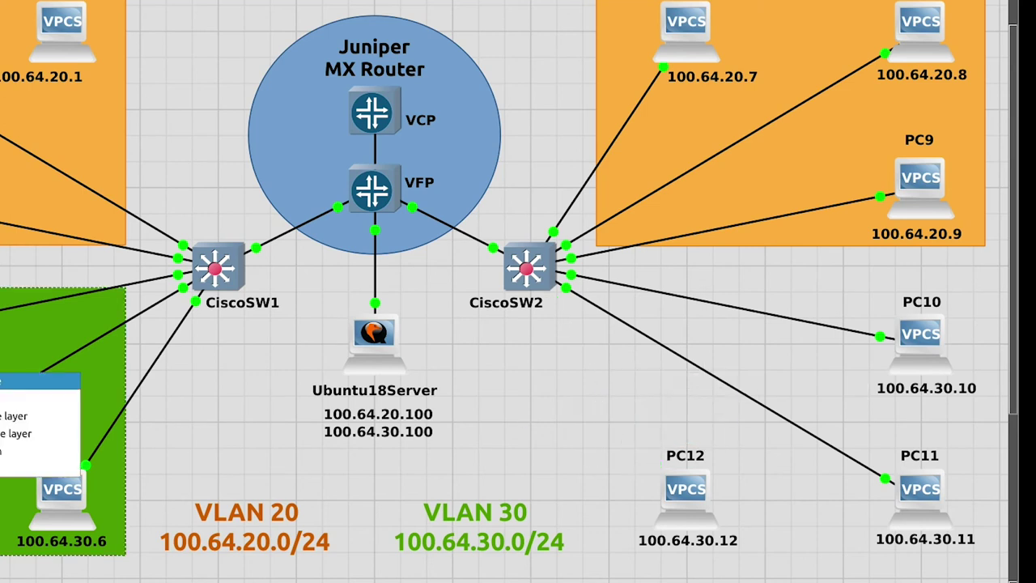
pyautogui.click(8, 398)
pyautogui.moveTo(19, 361); pyautogui.dragTo(815, 349)
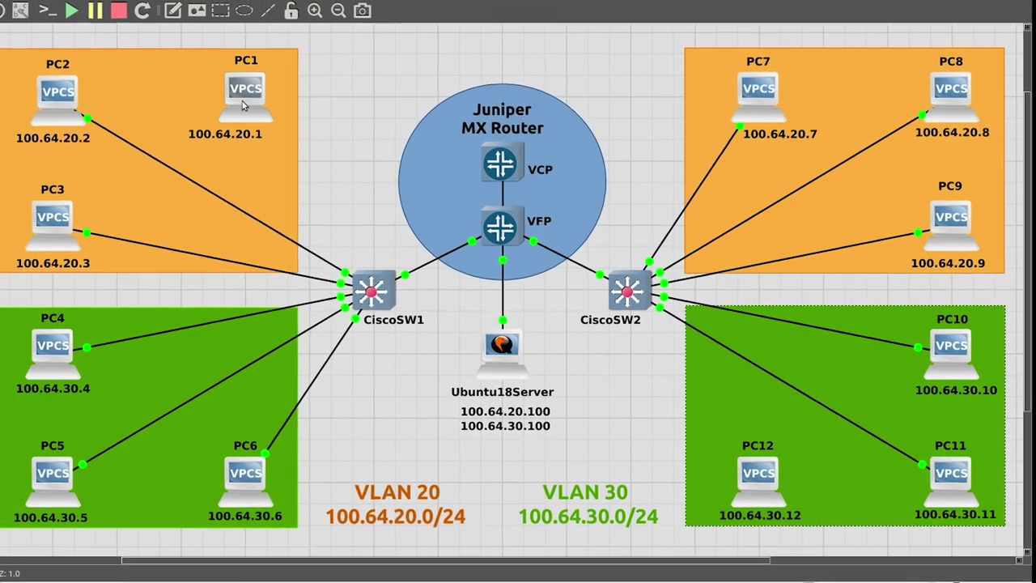
# Link PC1 directly to interface Eth5 of the Juniper VFP node.
pyautogui.click(231, 97)
pyautogui.click(286, 121)
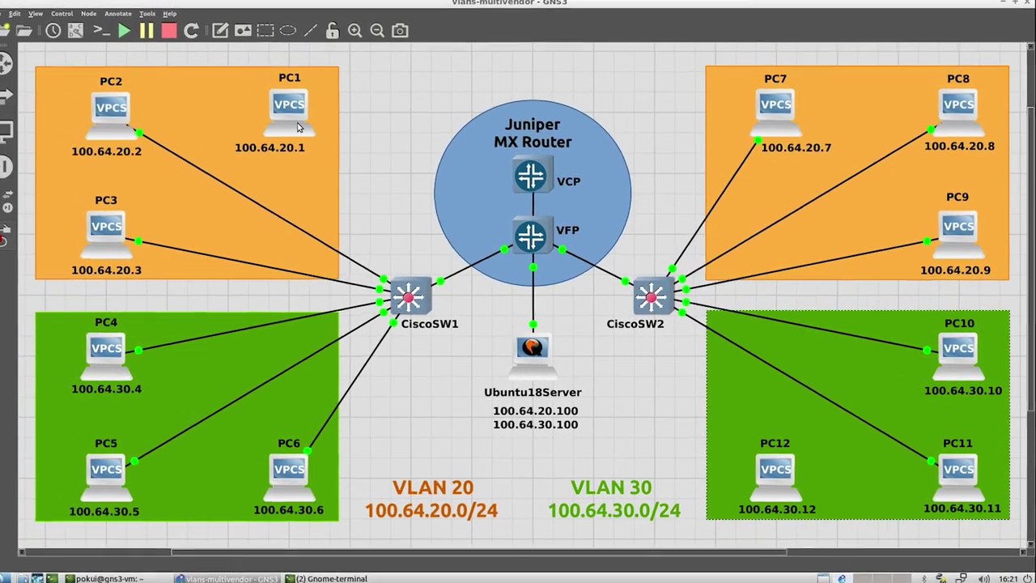
pyautogui.click(543, 232)
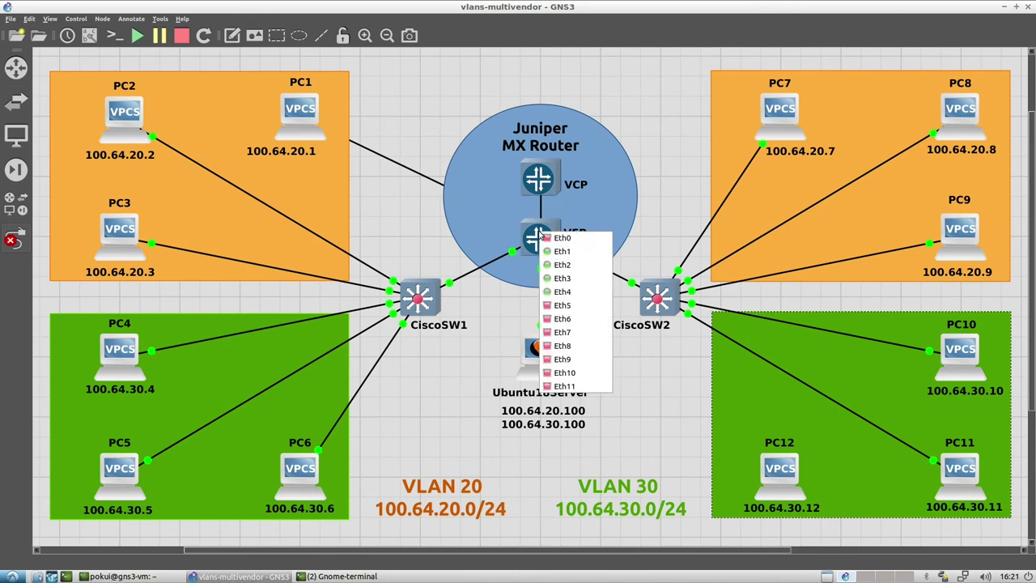
pyautogui.click(555, 305)
# Link PC12 directly to interface Eth6 of the Juniper VFP node.
pyautogui.click(778, 474)
pyautogui.click(790, 476)
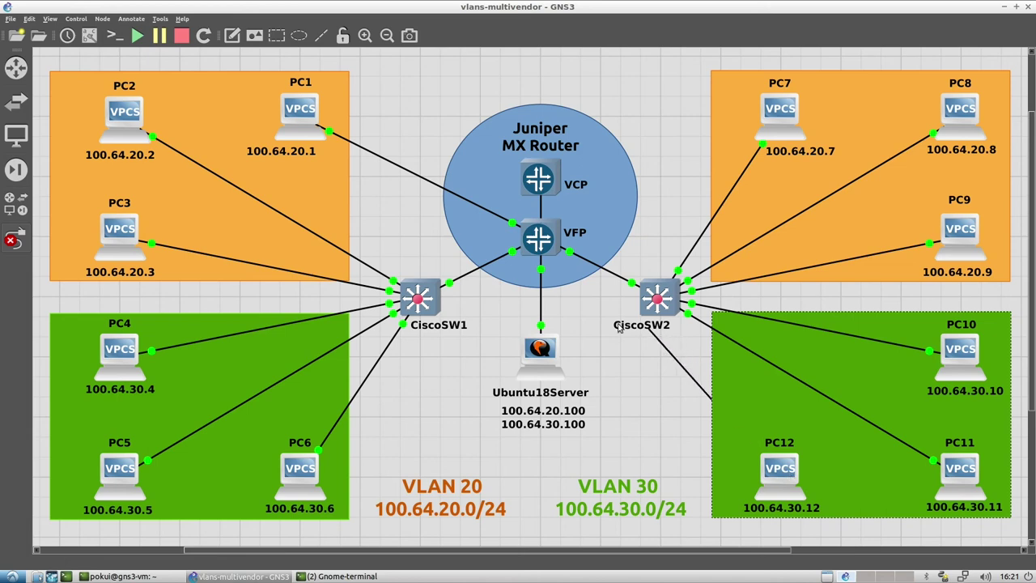
pyautogui.click(540, 238)
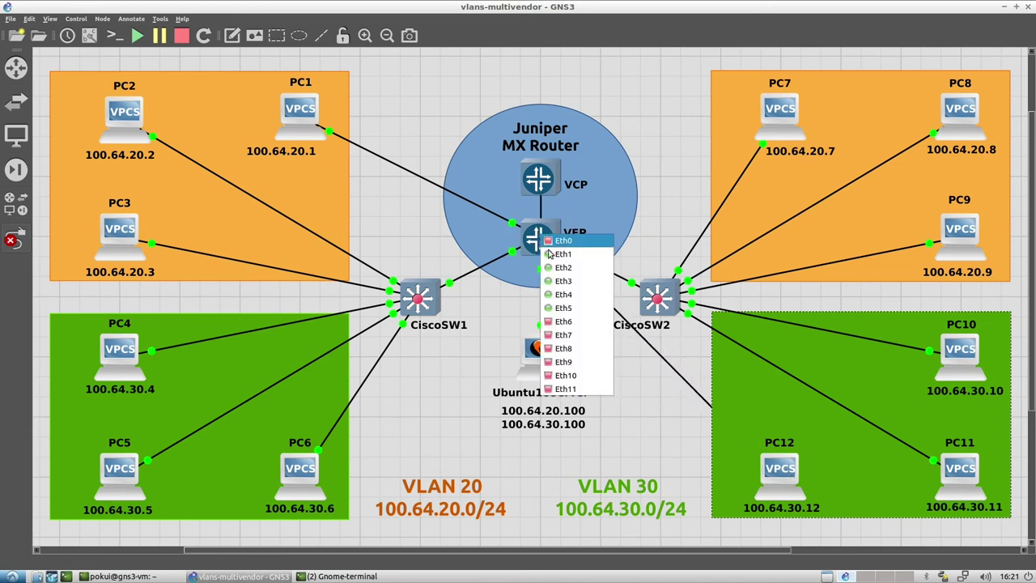
pyautogui.click(570, 324)
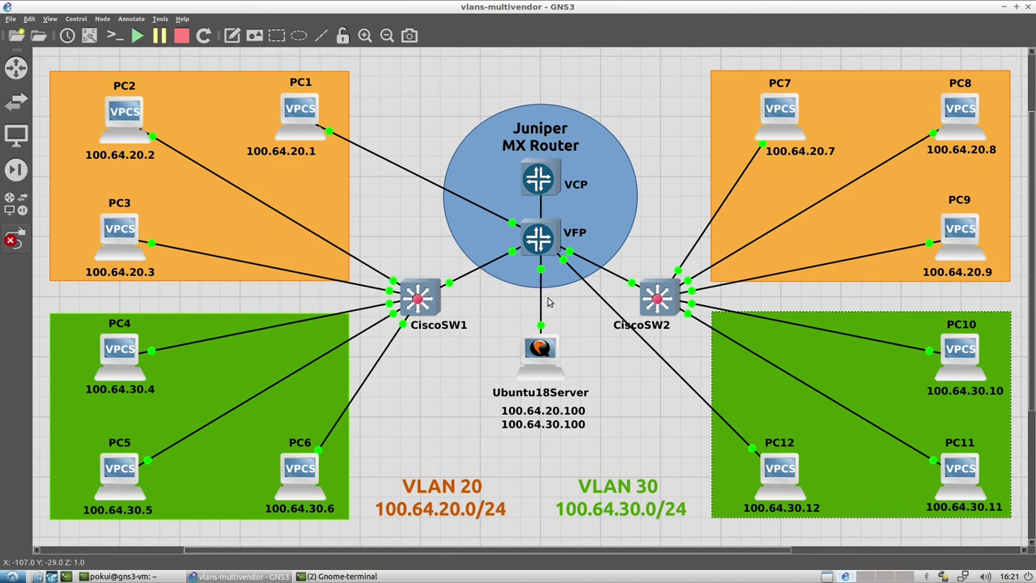
# Ping the server's VLAN 20 address, 100.64.20.100, from PC1's console over its direct router link.
pyautogui.click(344, 576)
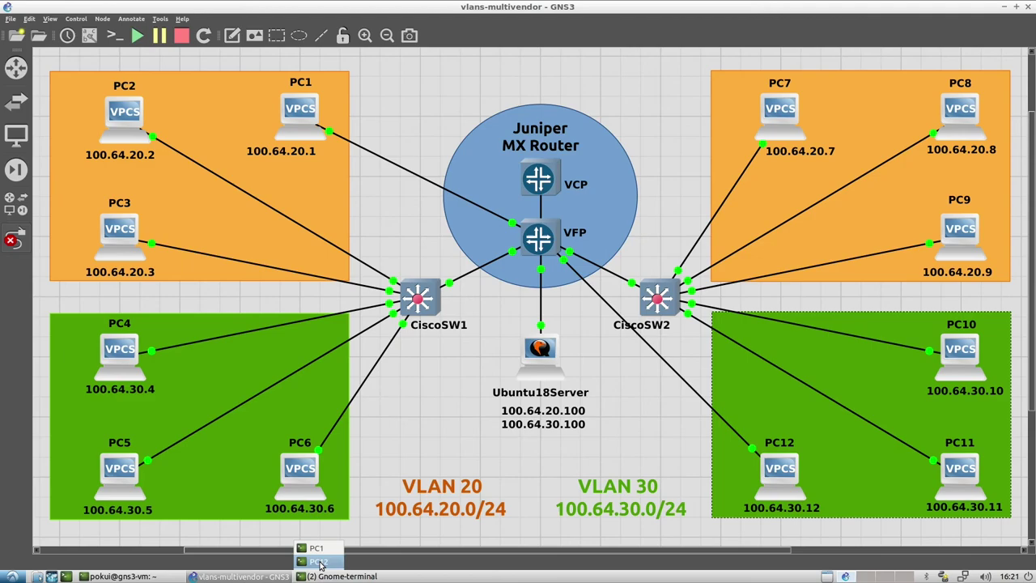
pyautogui.click(316, 551)
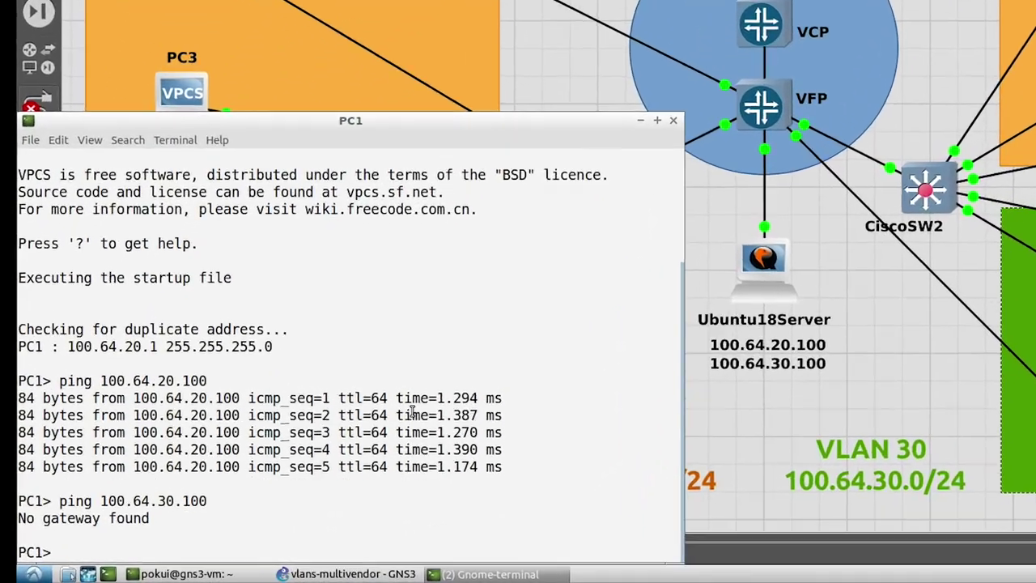
pyautogui.press('Up')
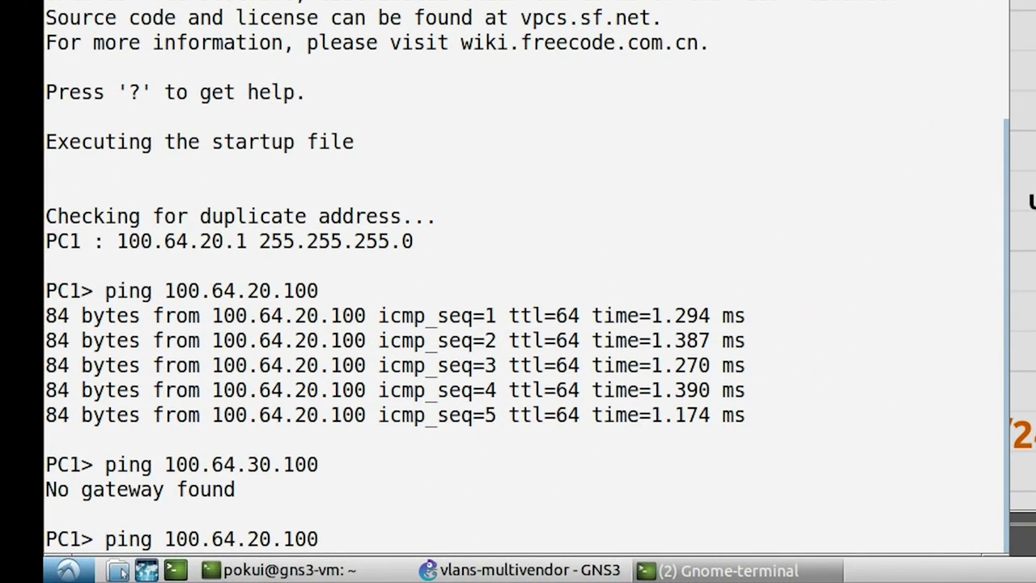
pyautogui.press('Return')
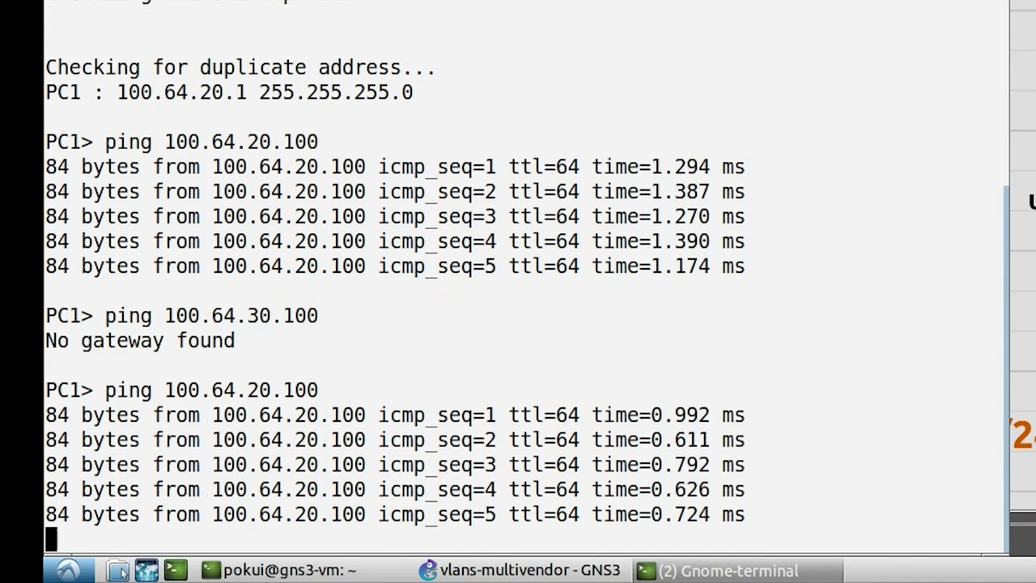
# Ping the server's VLAN 30 address, 100.64.30.100, from PC12's console over its direct router link.
pyautogui.click(757, 571)
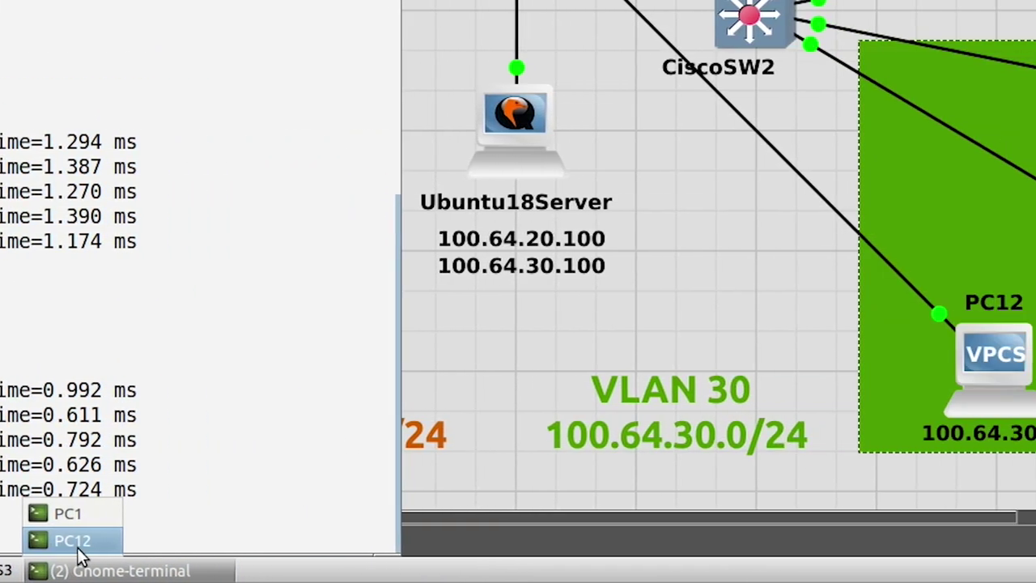
pyautogui.click(83, 540)
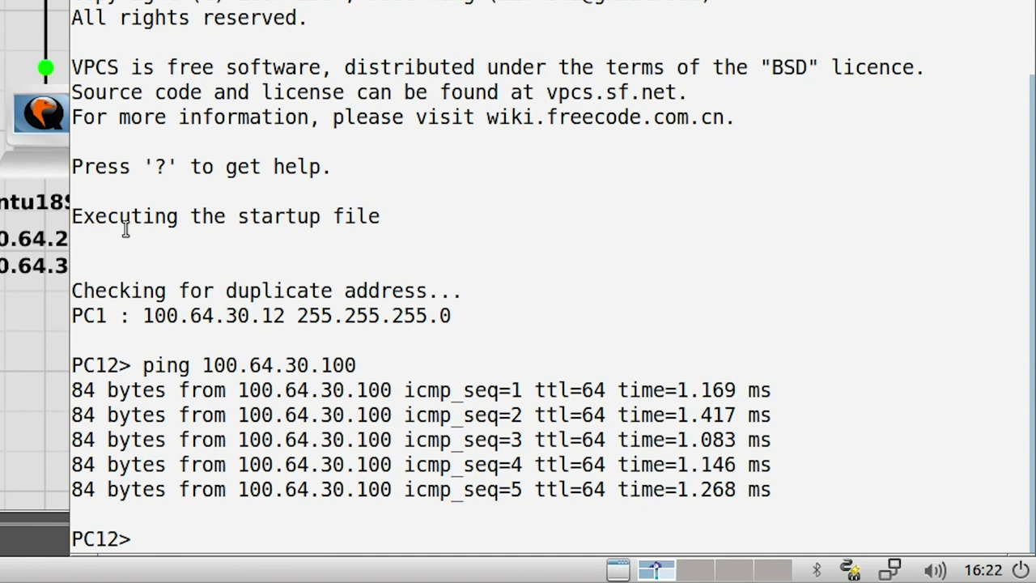
pyautogui.press('Up')
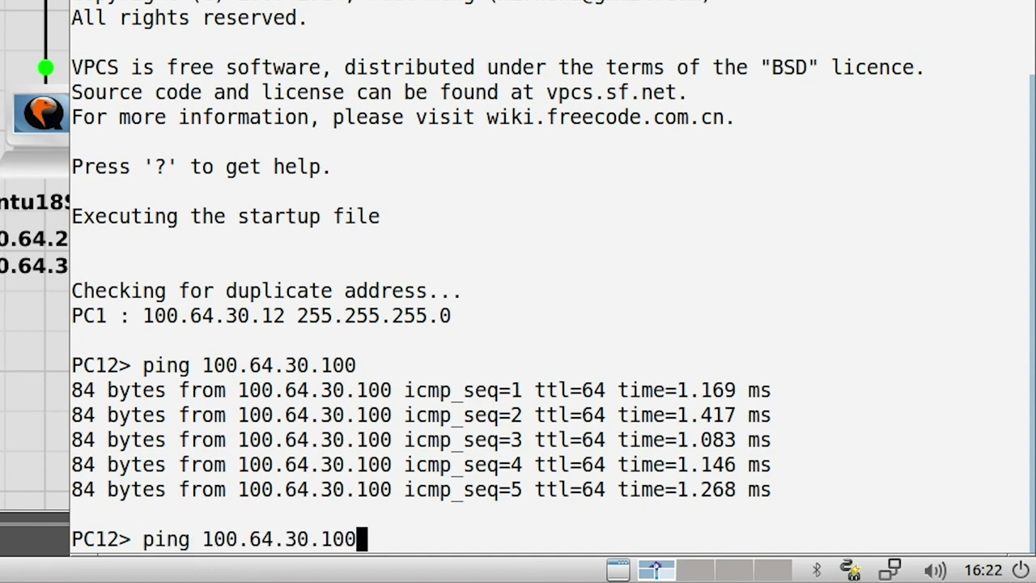
pyautogui.press('Return')
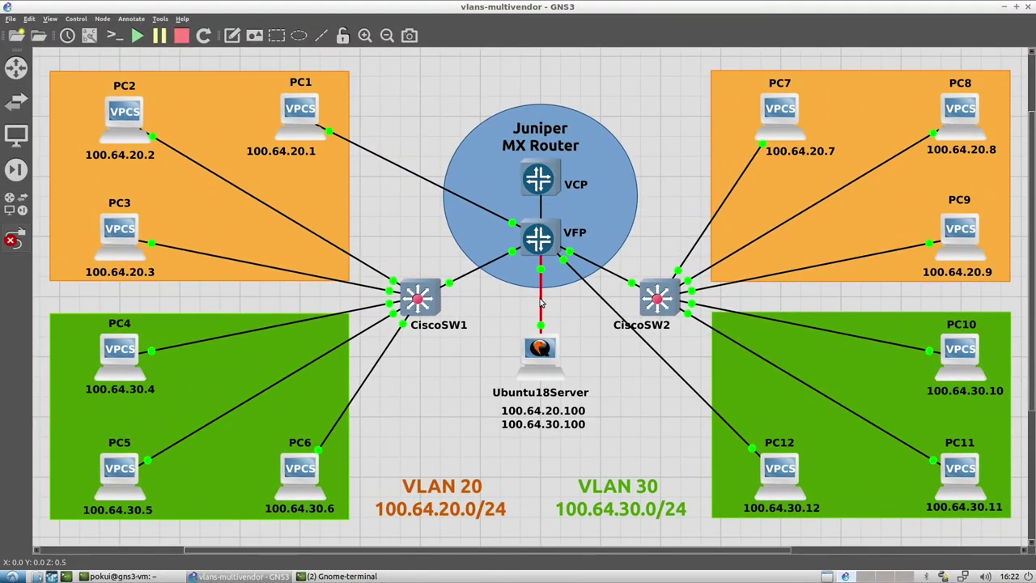
# Start an Ethernet packet capture on the link between Ubuntu18Server and VFP, and filter the Wireshark display by icmp.
pyautogui.rightClick(542, 303)
pyautogui.click(576, 305)
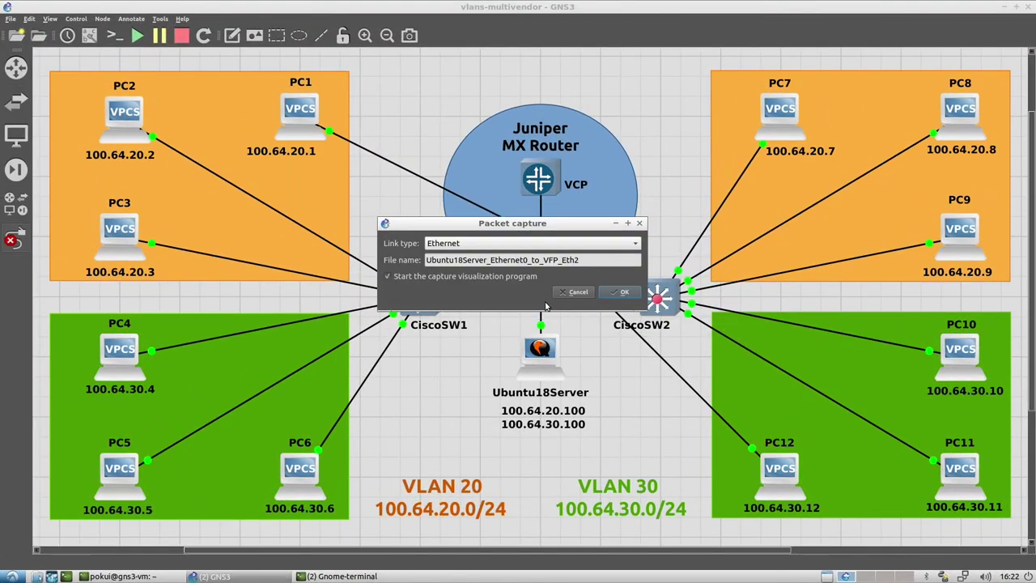
pyautogui.click(625, 292)
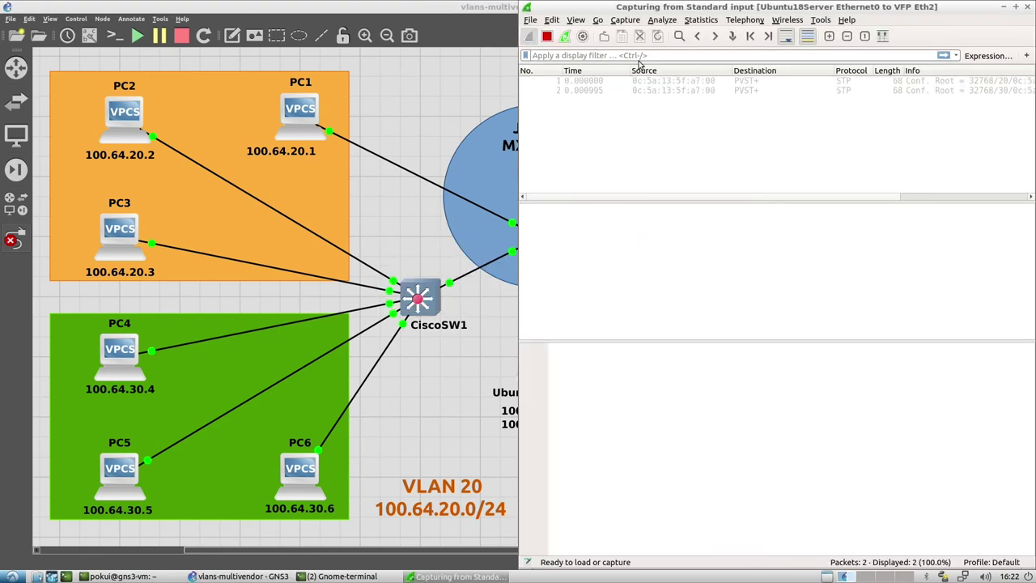
pyautogui.click(641, 56)
pyautogui.write('i')
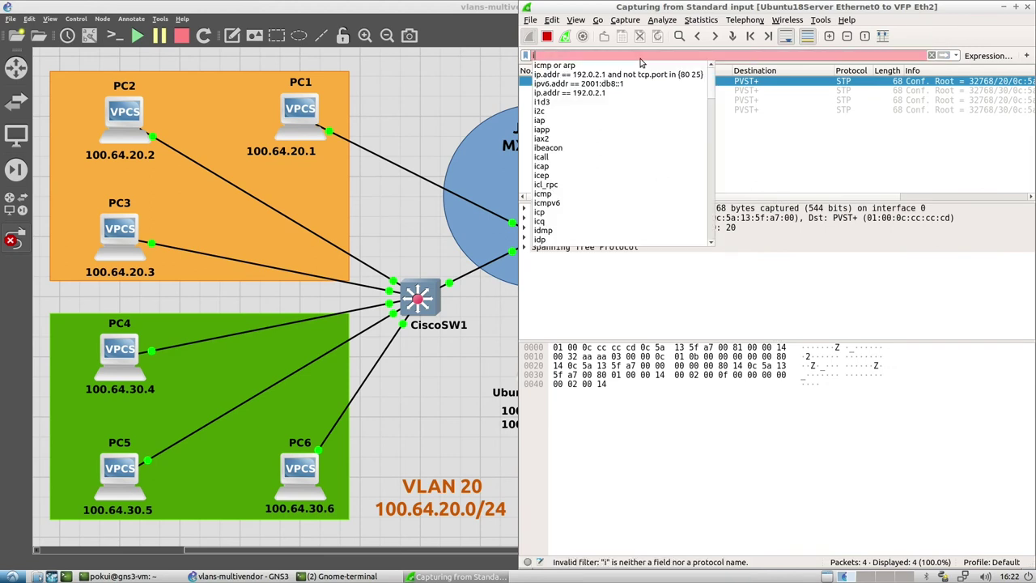
pyautogui.write('cmp')
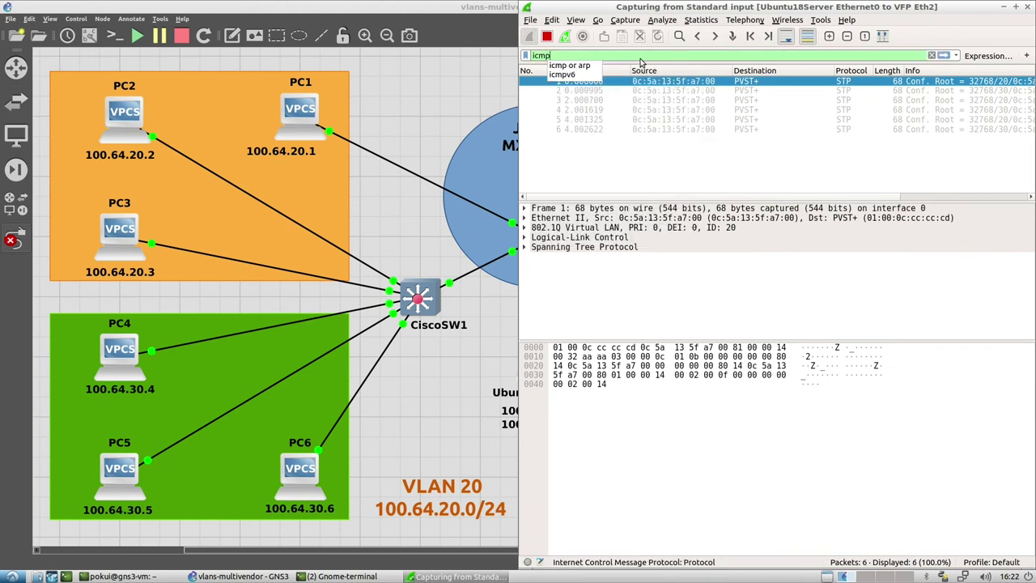
pyautogui.press('Return')
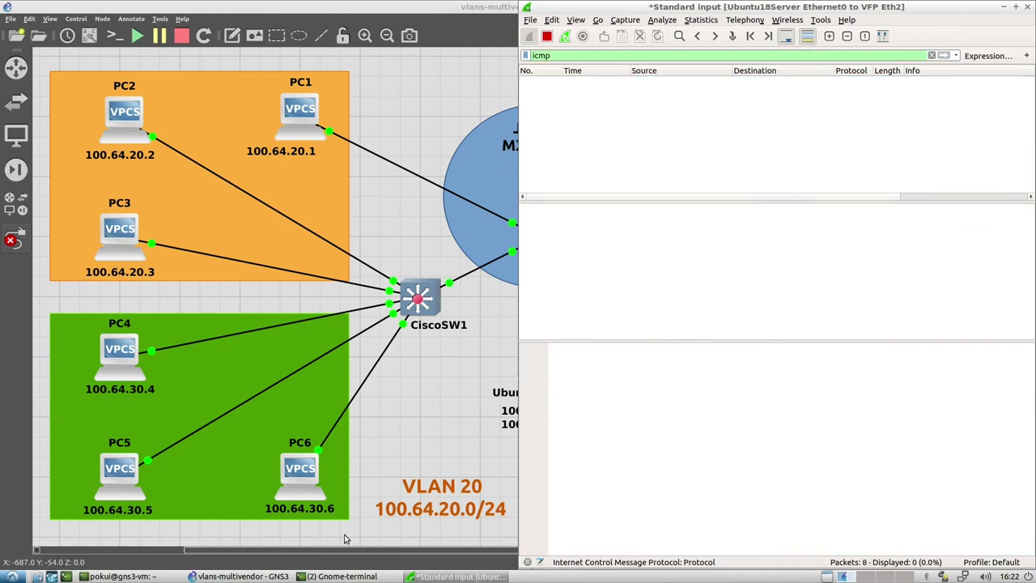
# Generate captured VLAN 20 traffic by pinging 100.64.20.100 from PC1.
pyautogui.click(326, 575)
pyautogui.click(317, 548)
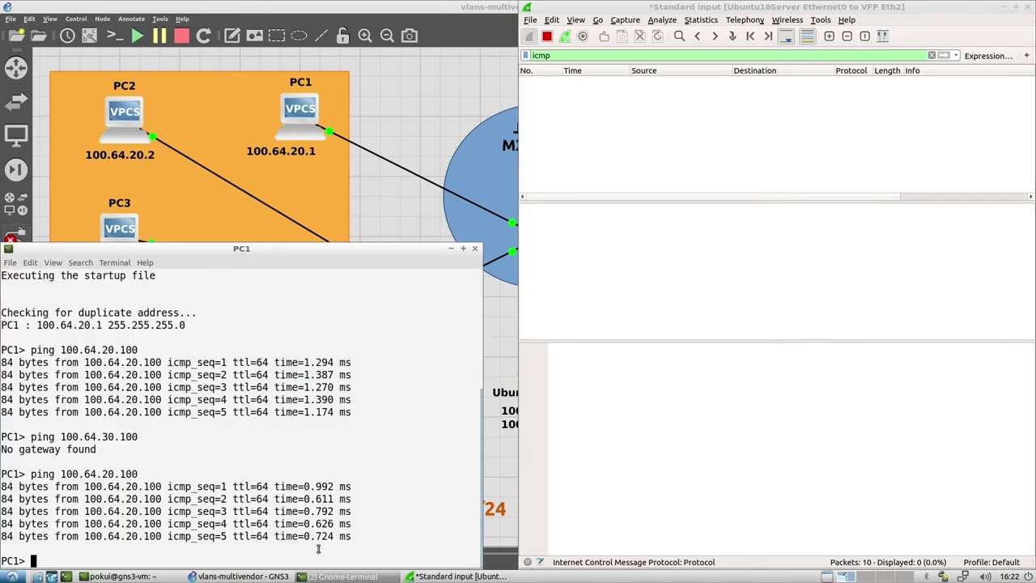
pyautogui.press('Up')
pyautogui.press('Return')
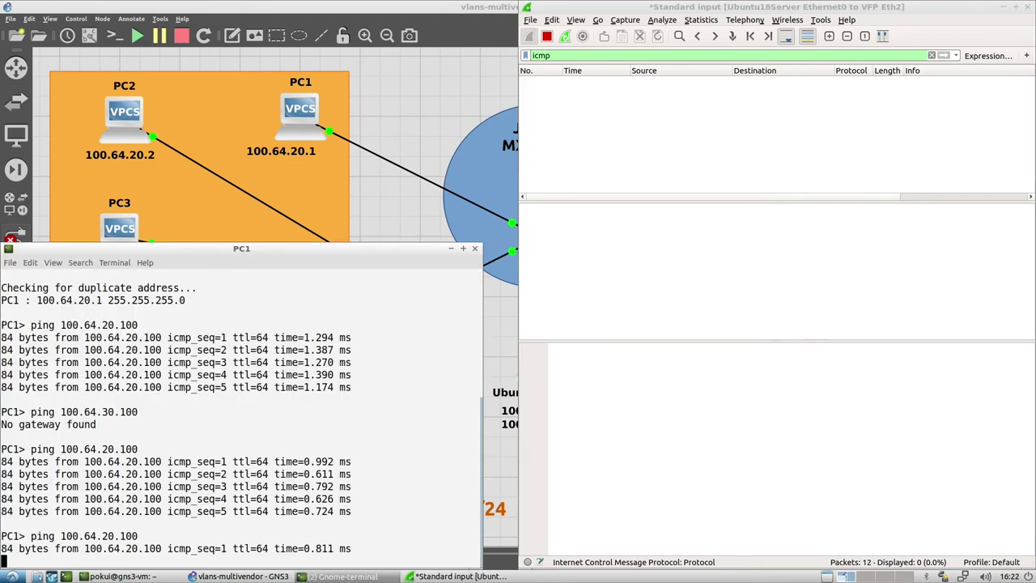
# Generate captured VLAN 30 traffic by pinging 100.64.30.100 from PC12.
pyautogui.click(340, 576)
pyautogui.click(335, 566)
pyautogui.press('Up')
pyautogui.press('Return')
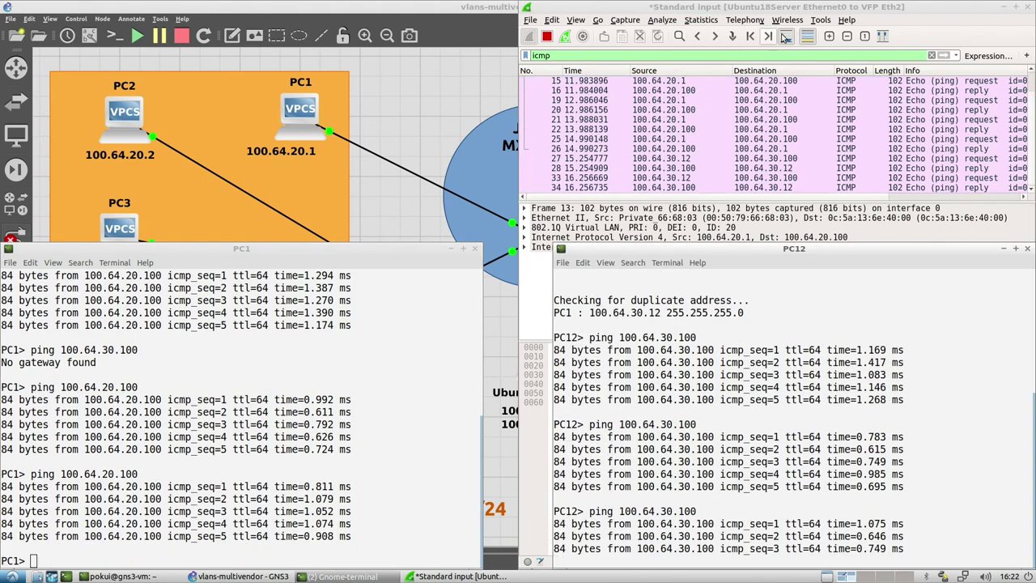
# Return to the Wireshark capture and examine the 802.1Q Virtual LAN header of the ping request from 100.64.20.1 to 100.64.20.100.
pyautogui.click(923, 29)
pyautogui.click(445, 119)
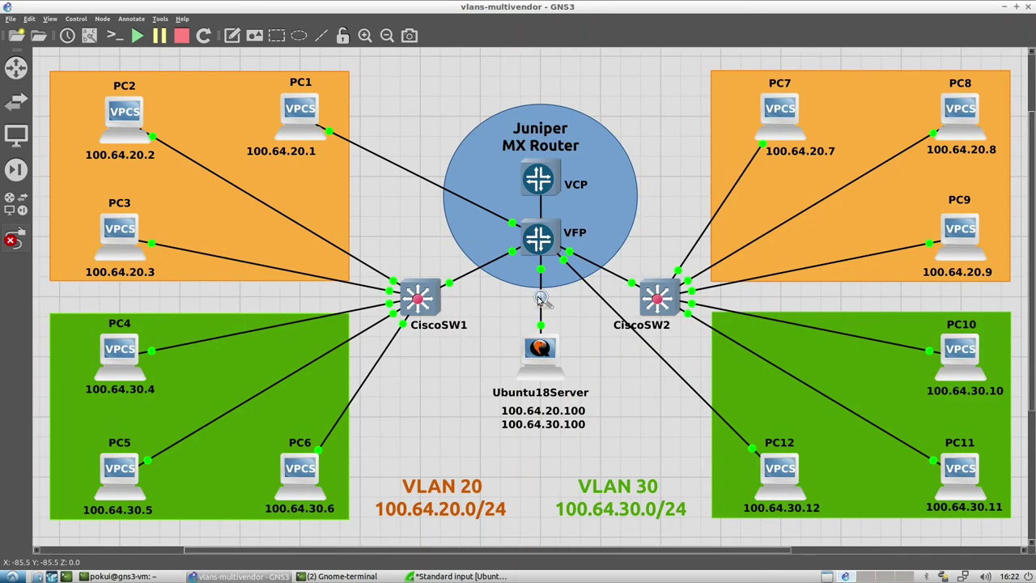
pyautogui.click(459, 577)
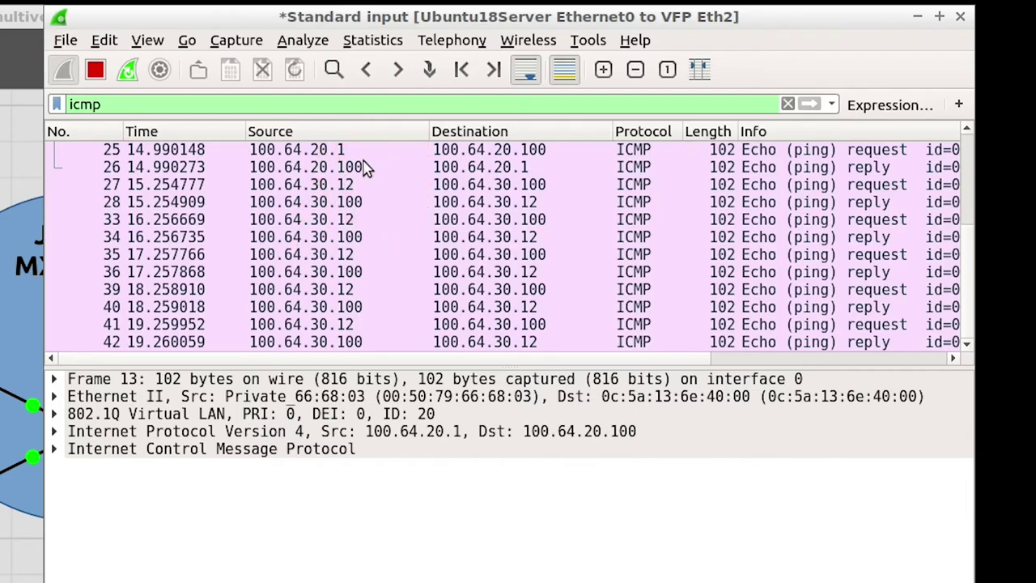
pyautogui.click(684, 89)
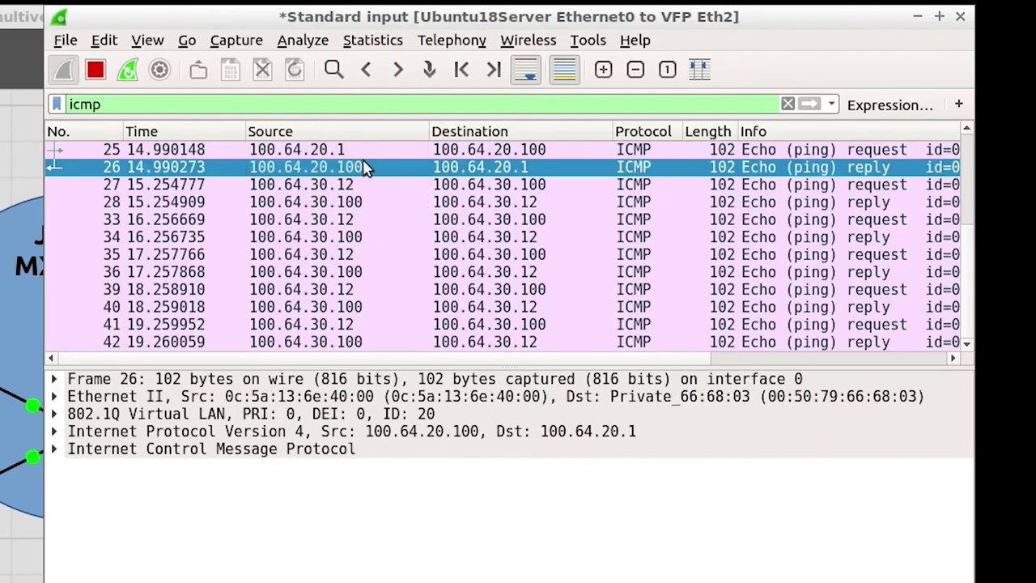
pyautogui.click(335, 150)
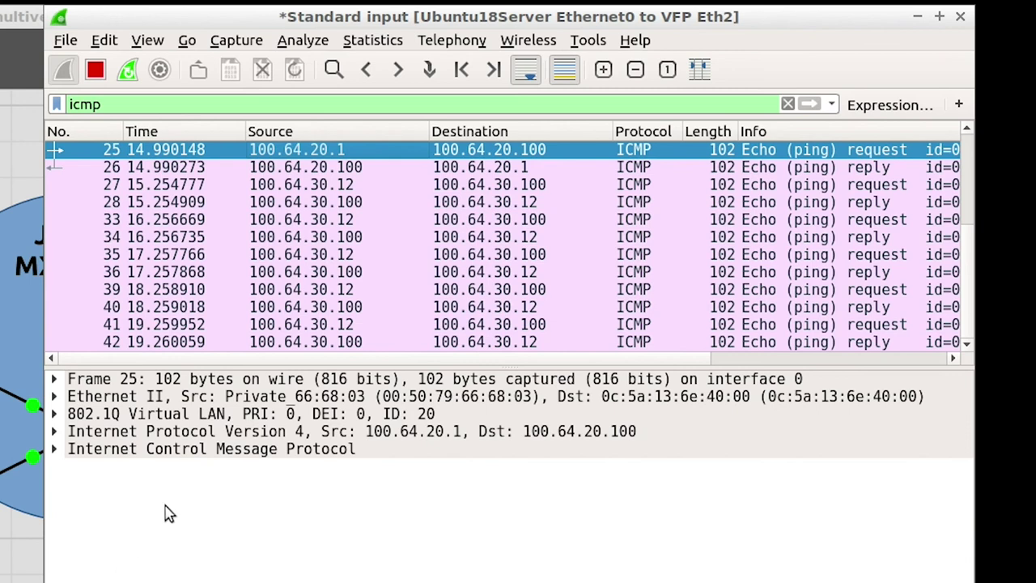
pyautogui.click(53, 414)
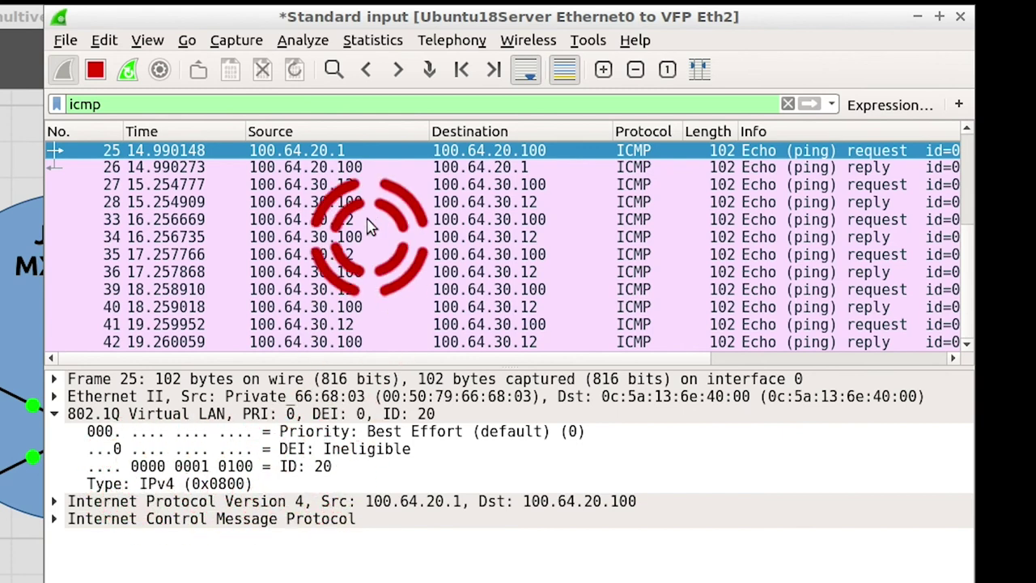
# Check the VLAN ID in the 802.1Q header of the ping request and reply between 100.64.30.12 and 100.64.30.100.
pyautogui.click(312, 186)
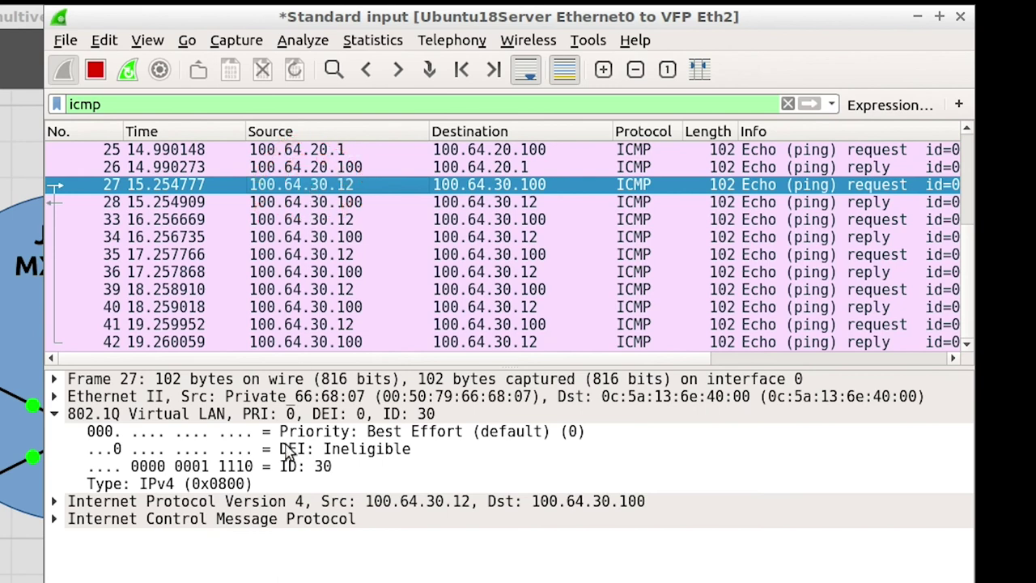
pyautogui.click(331, 468)
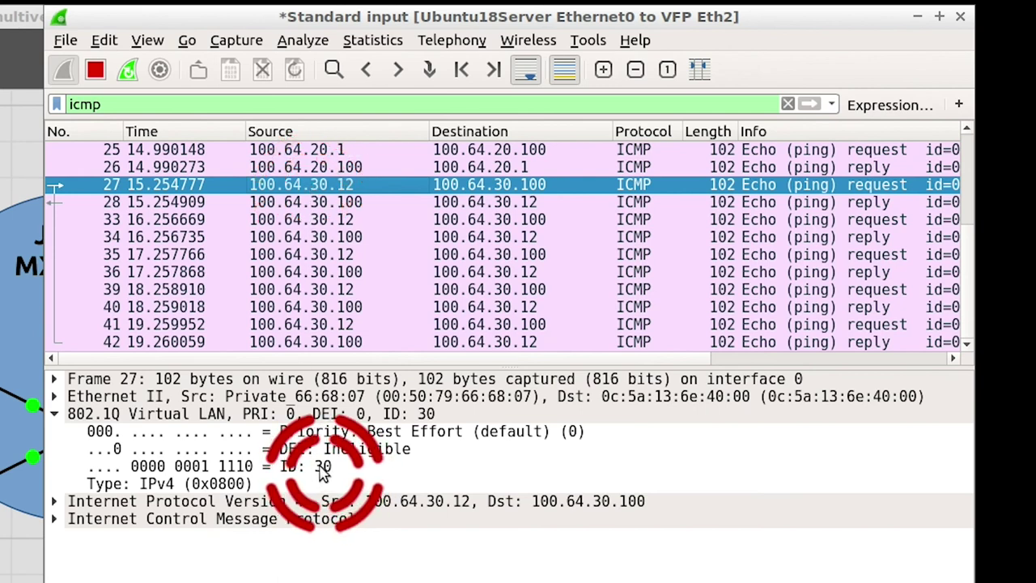
pyautogui.click(345, 187)
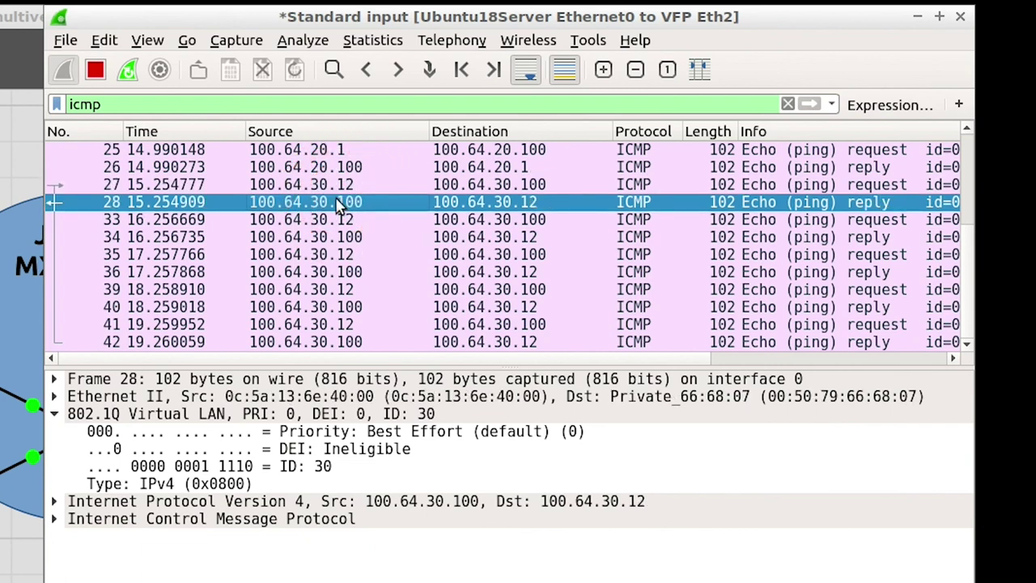
pyautogui.click(16, 409)
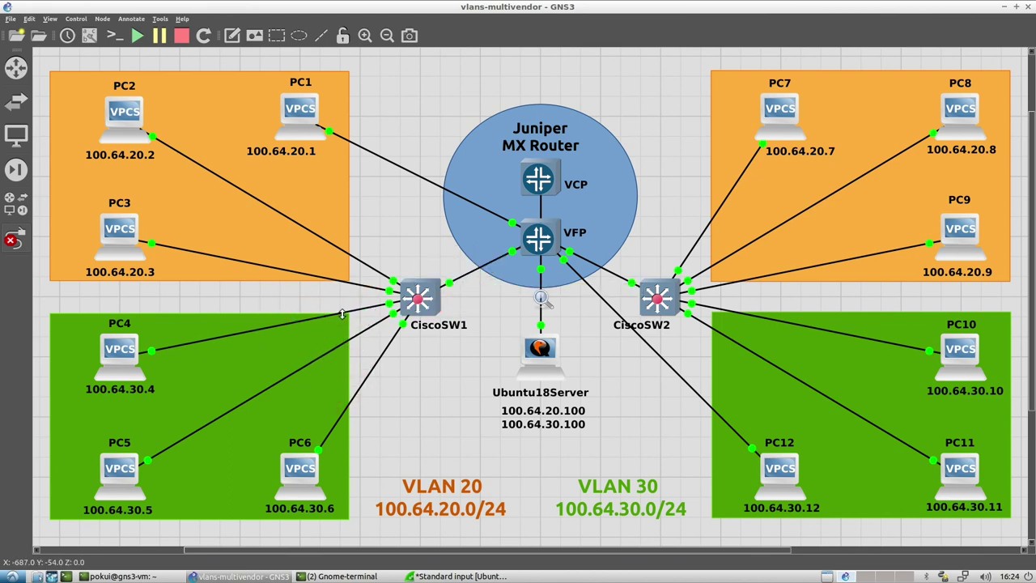
pyautogui.doubleClick(466, 278)
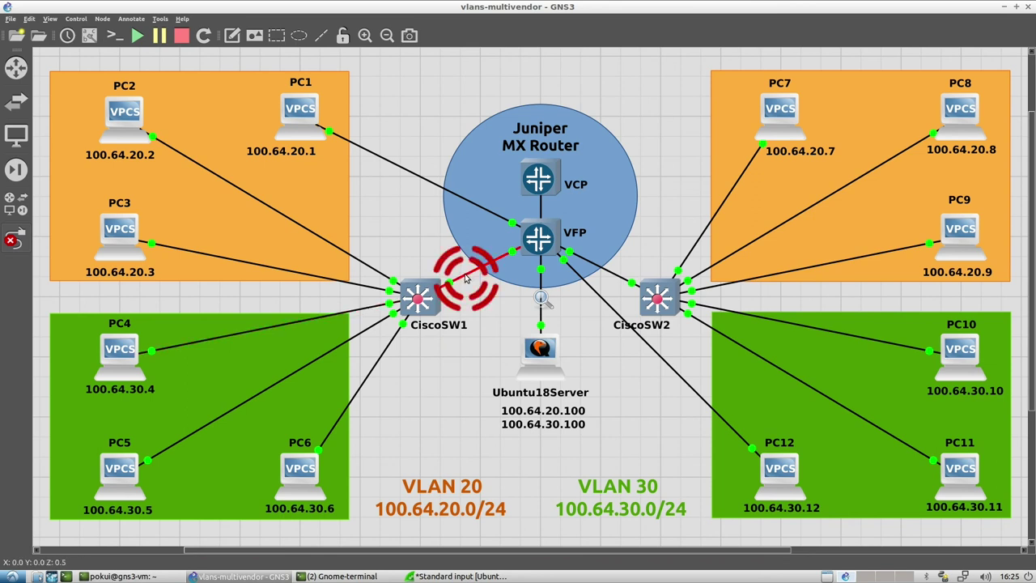